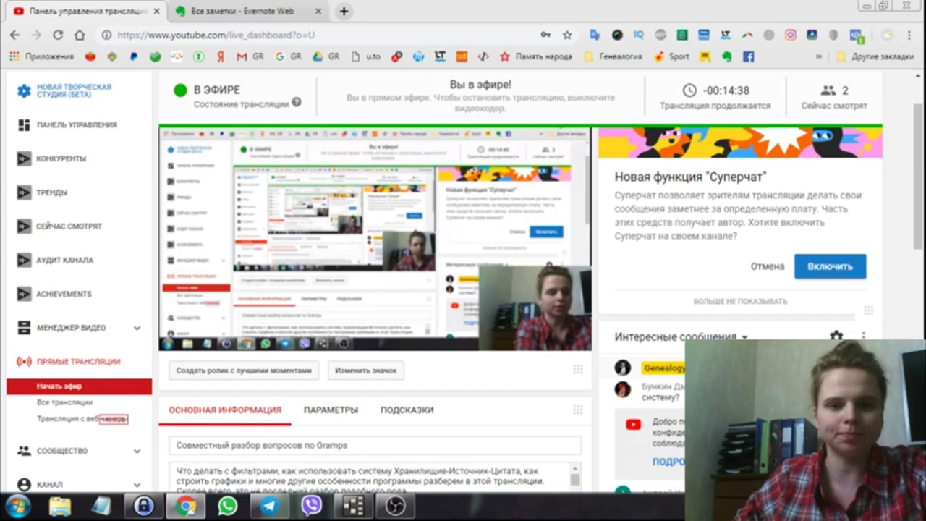
Review the question list in the browser note "Трансляция Gramps" and switch back to Gramps.
{"action": "mouse_move", "coordinate": [414, 309]}
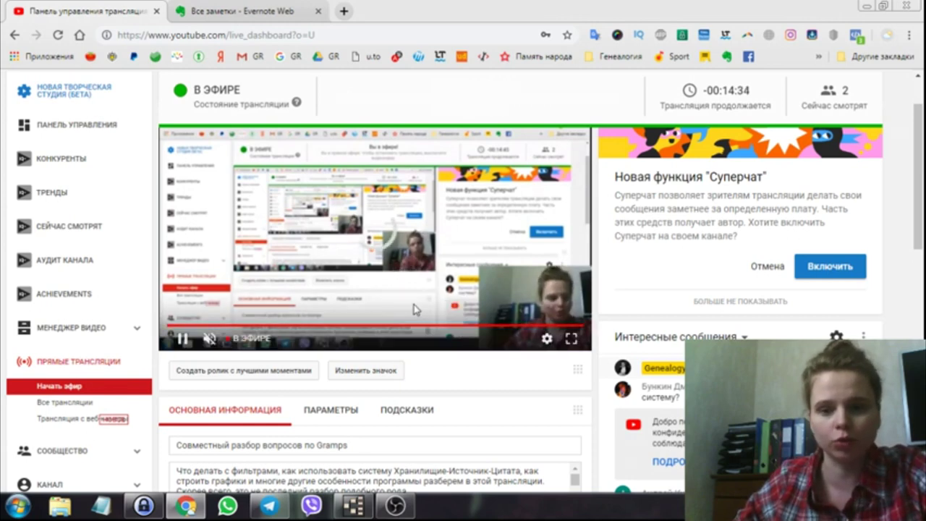
{"action": "mouse_move", "coordinate": [367, 508]}
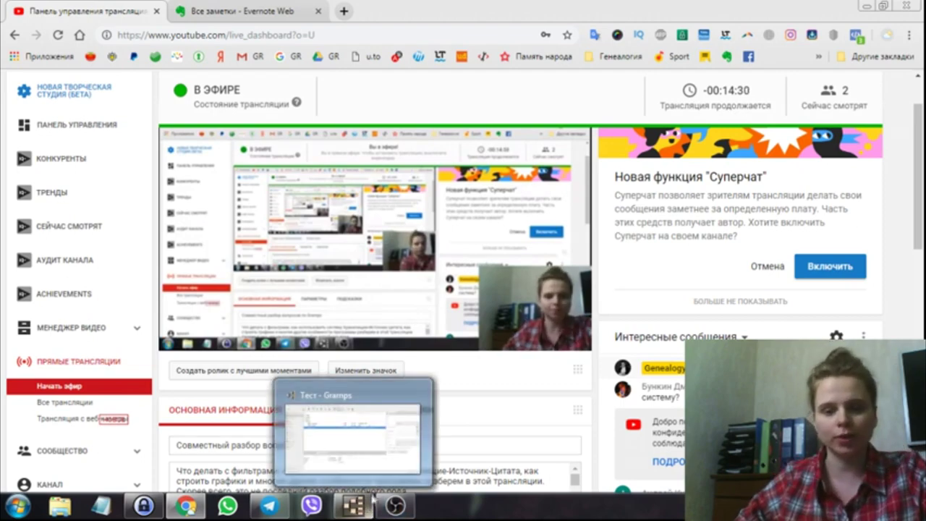
{"action": "left_click", "coordinate": [367, 509]}
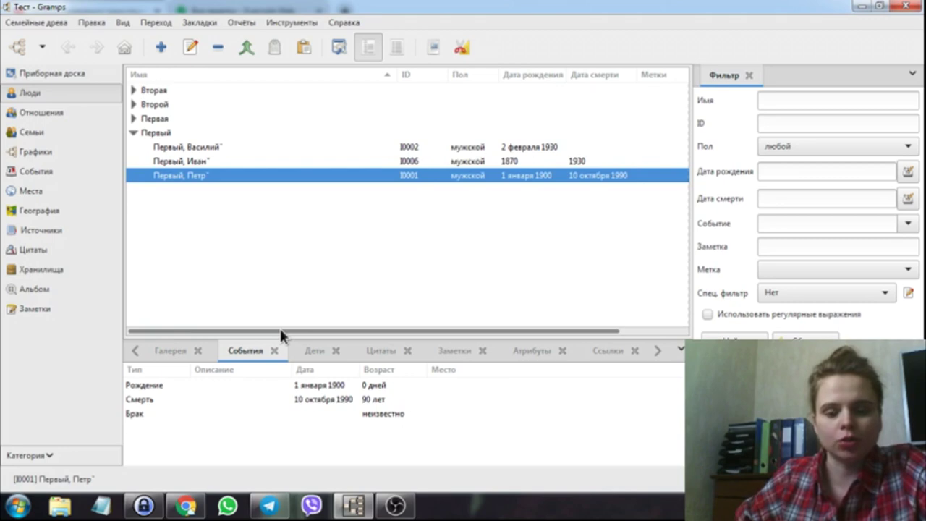
{"action": "left_click", "coordinate": [186, 505]}
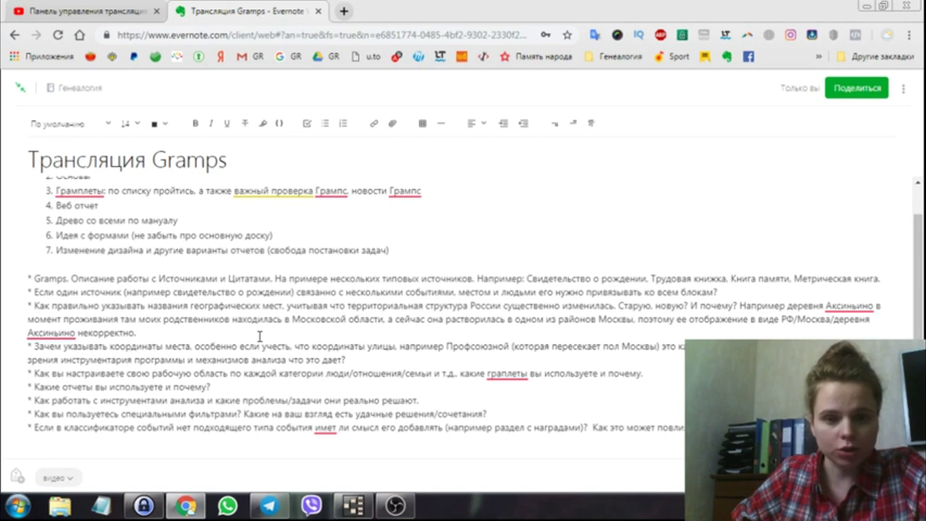
{"action": "left_click", "coordinate": [354, 505]}
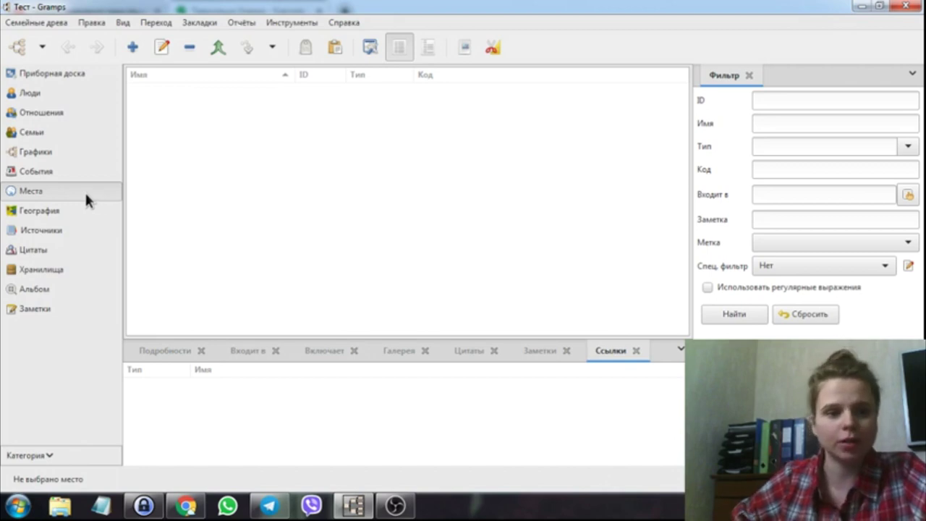
Create the place "Воронежская область" of type Область/Район/Уезд, with a new enclosing place "Россию" of type Государство/Страна.
{"action": "left_click", "coordinate": [134, 47]}
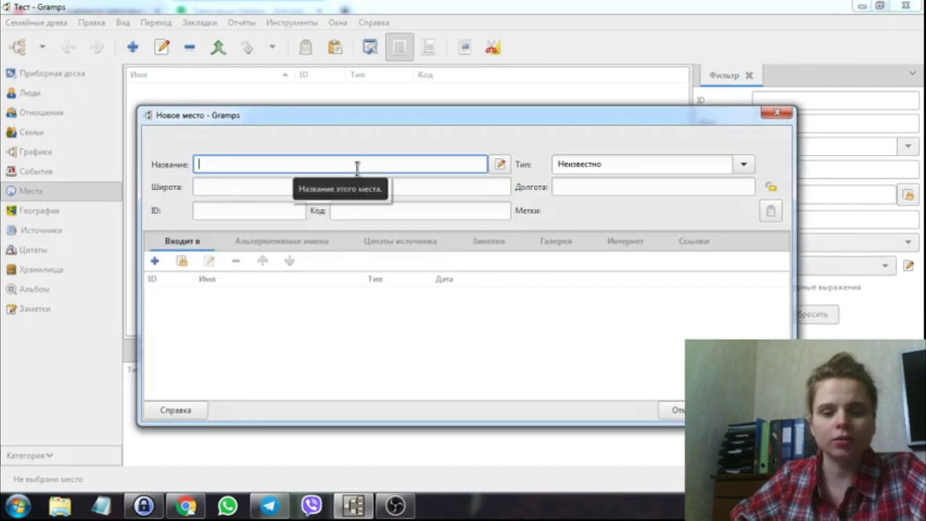
{"action": "left_click", "coordinate": [661, 167]}
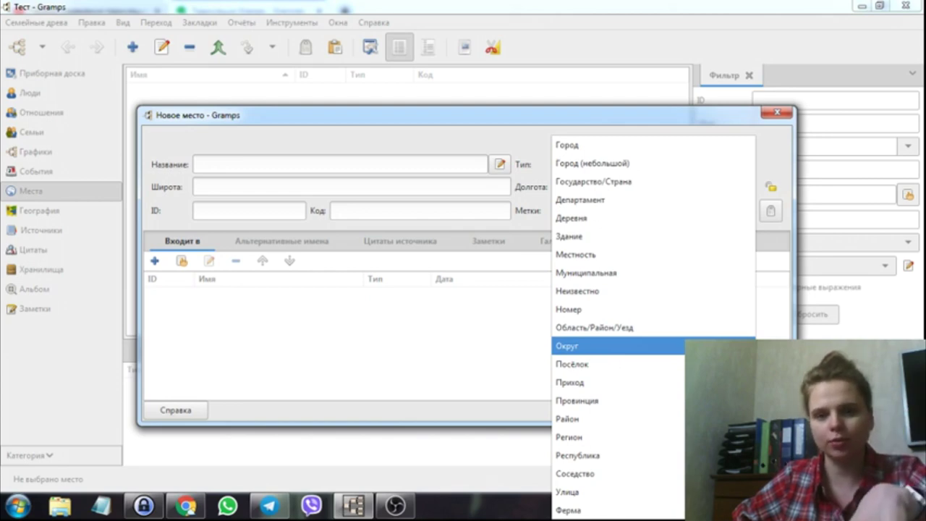
{"action": "left_click", "coordinate": [697, 328]}
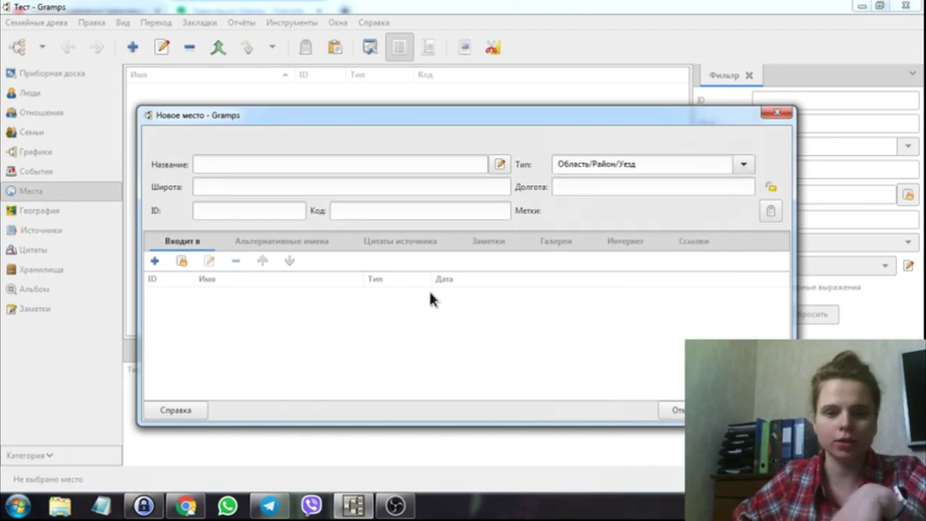
{"action": "left_click", "coordinate": [367, 166]}
{"action": "type", "text": "Воронежская область"}
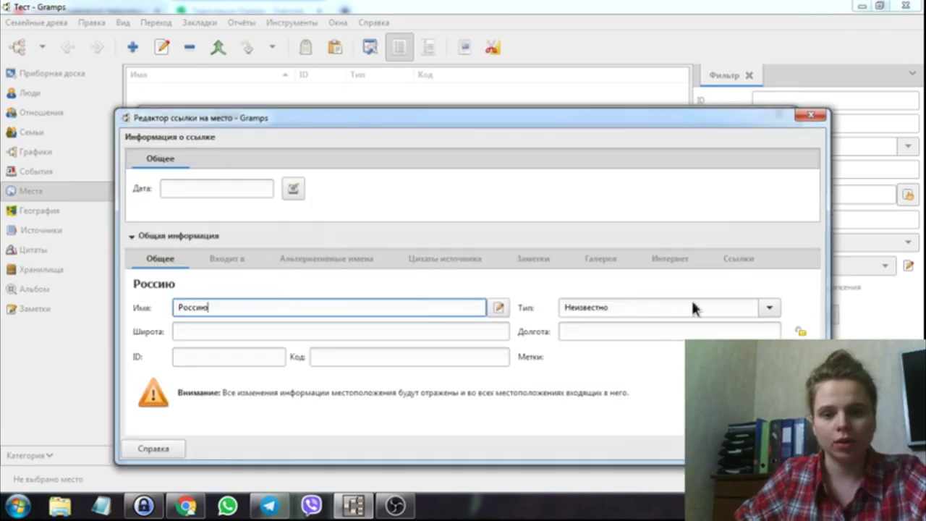
{"action": "left_click", "coordinate": [770, 308]}
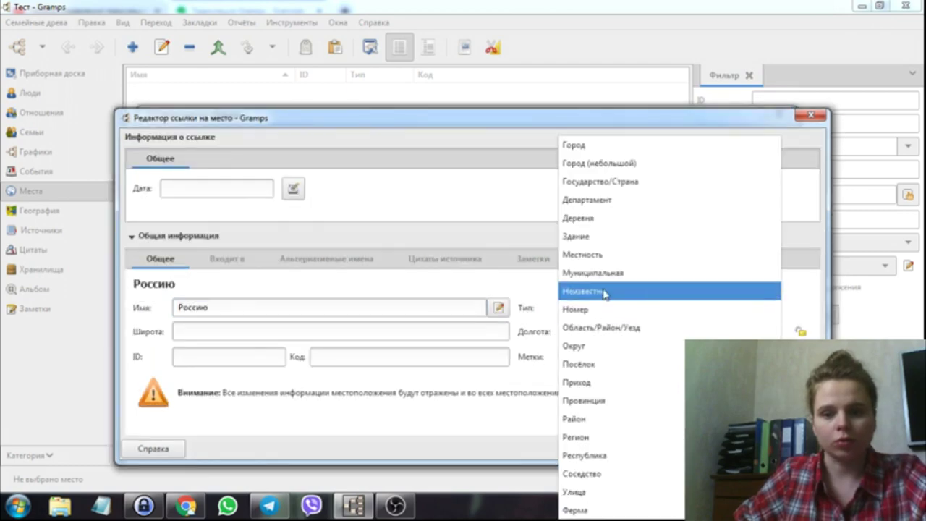
{"action": "left_click", "coordinate": [604, 180]}
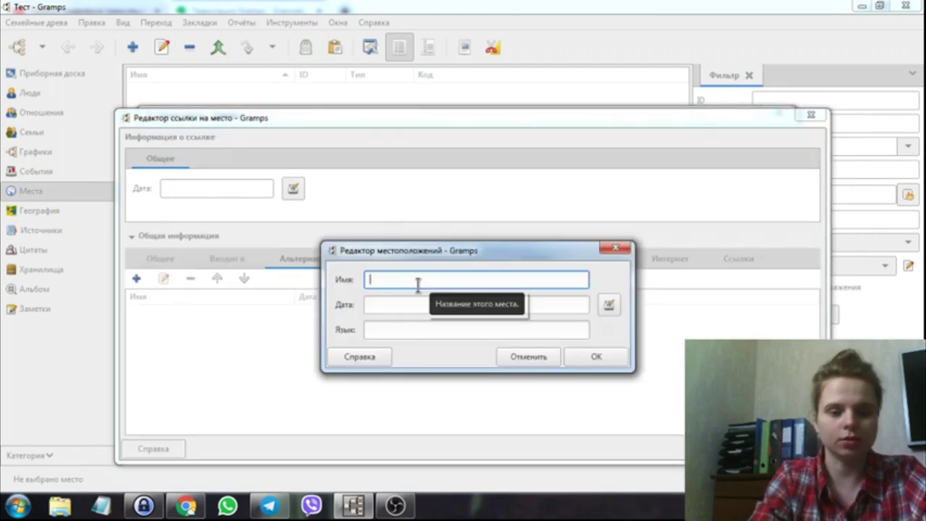
Add the alternative name "Воронежская губерния" to the enclosing country, without a date or language.
{"action": "type", "text": "Воро"}
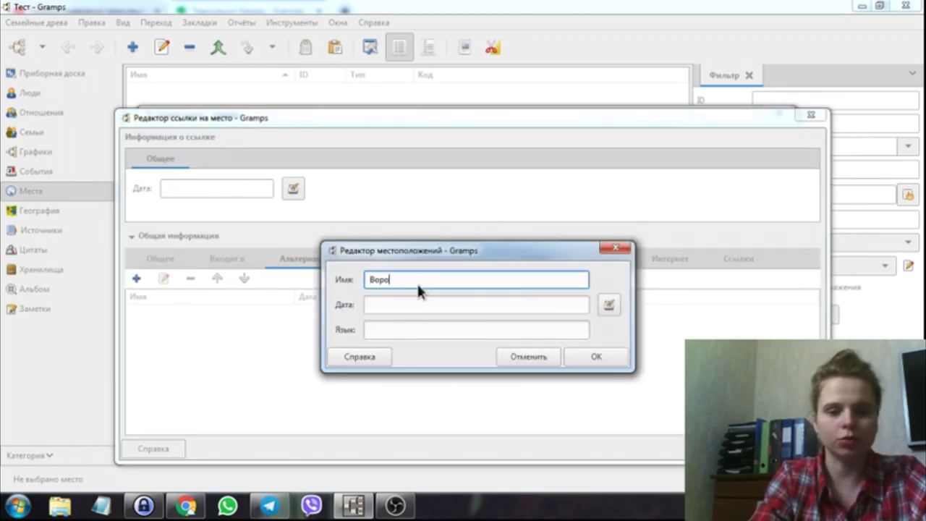
{"action": "type", "text": "нежская губерния"}
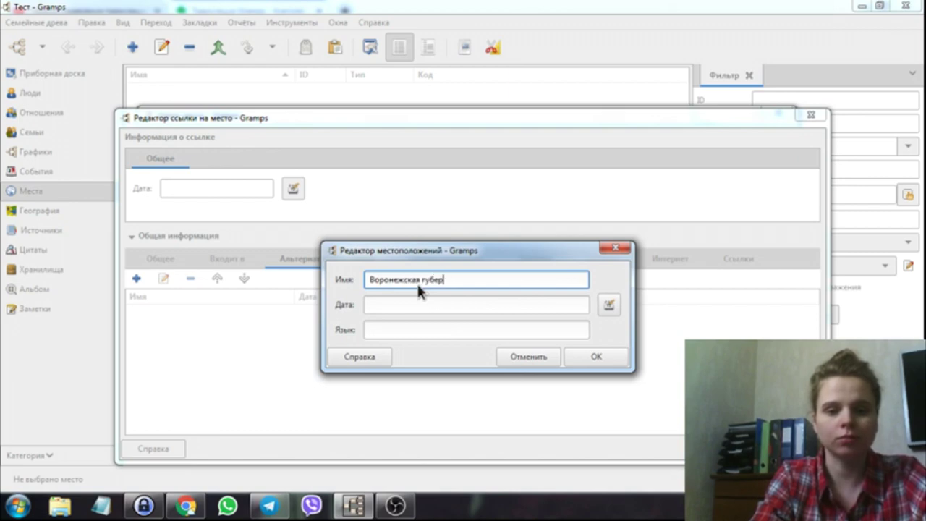
{"action": "left_click", "coordinate": [417, 304]}
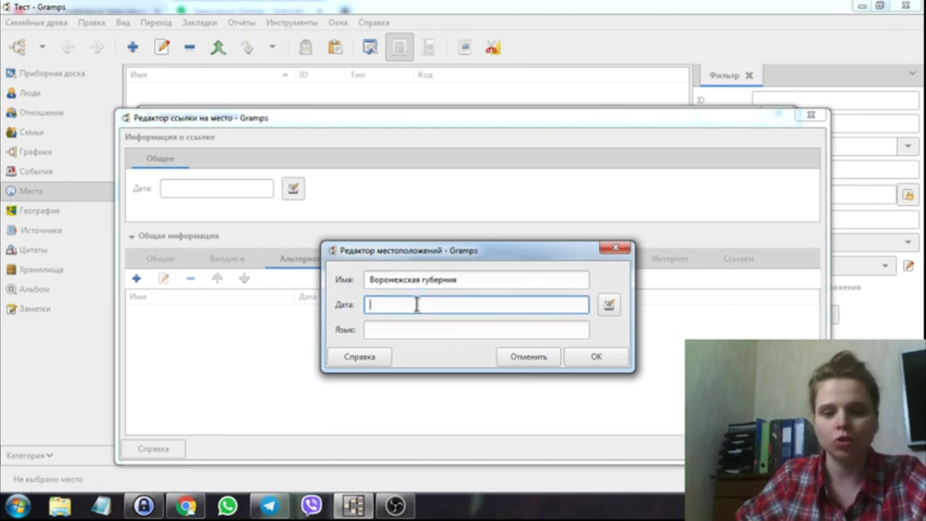
{"action": "left_click", "coordinate": [536, 331]}
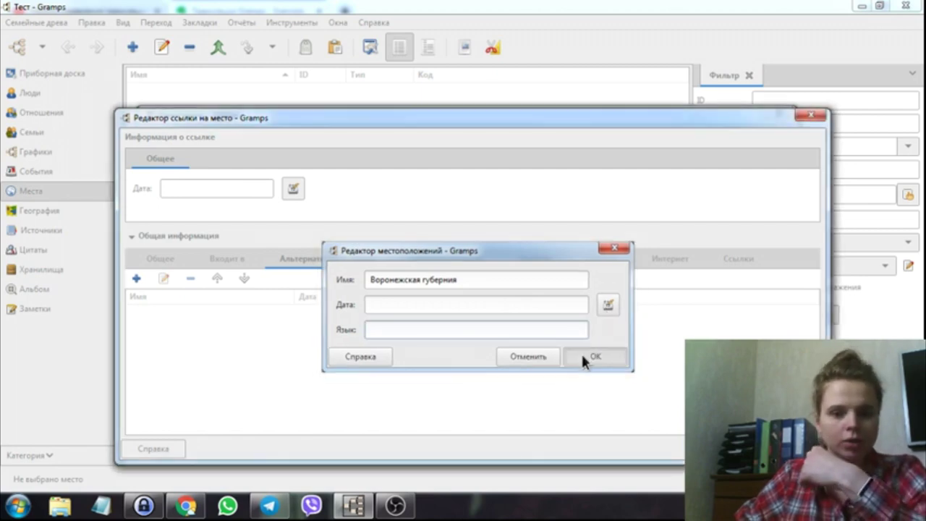
{"action": "left_click", "coordinate": [584, 358]}
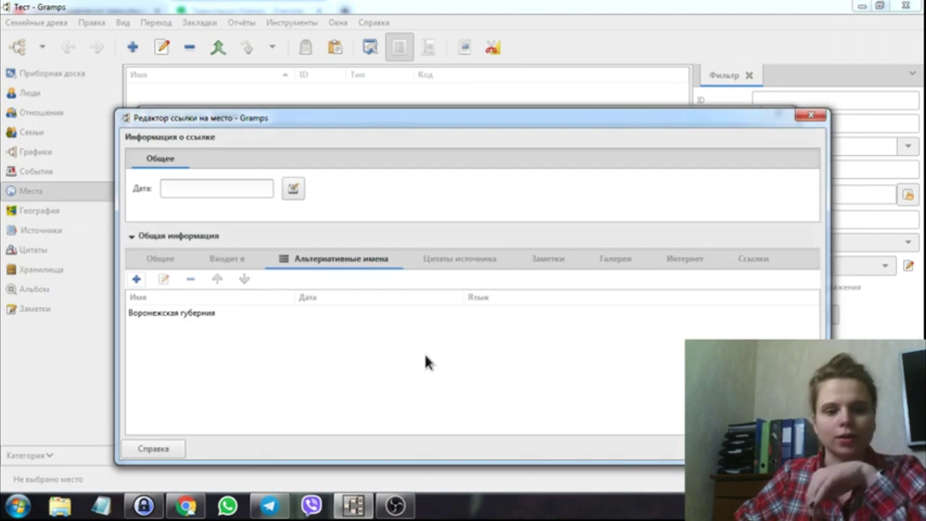
Recheck the general details of the enclosing country, then save it and the new region.
{"action": "left_click", "coordinate": [185, 265]}
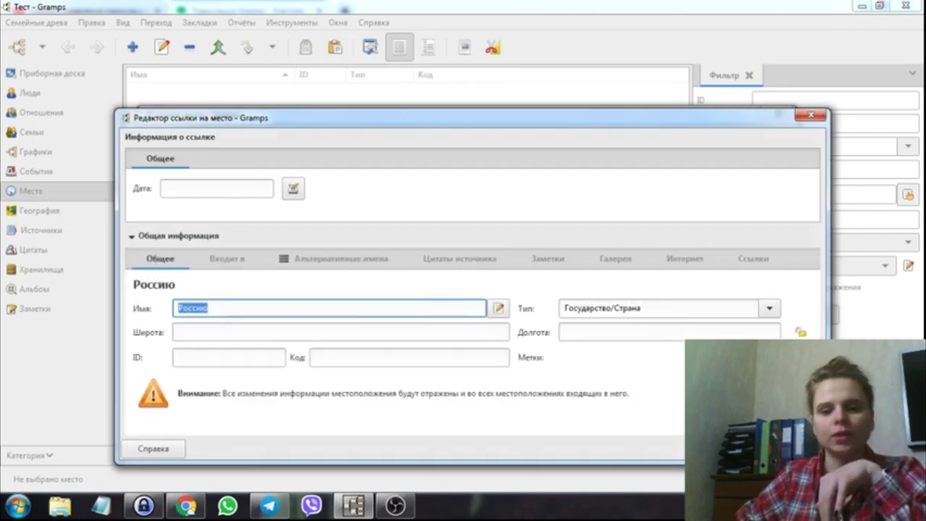
{"action": "left_click", "coordinate": [786, 449]}
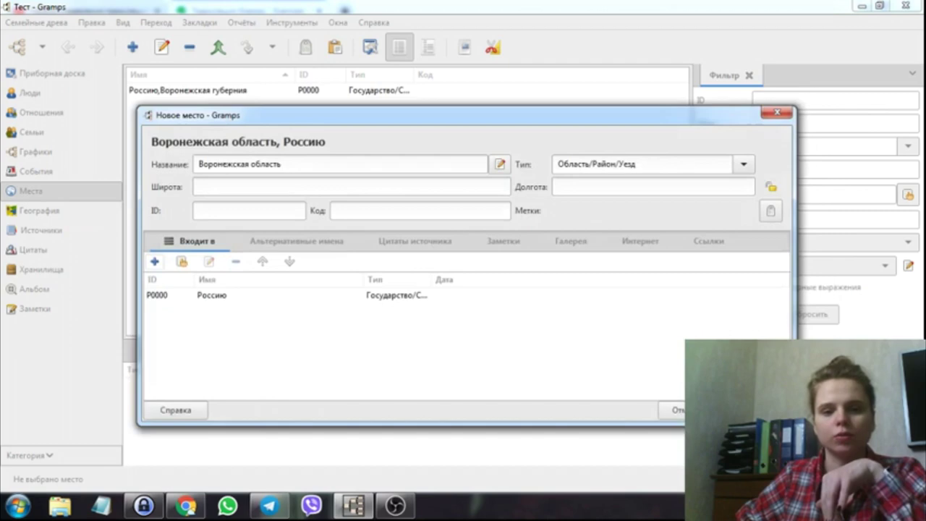
{"action": "left_click", "coordinate": [760, 410]}
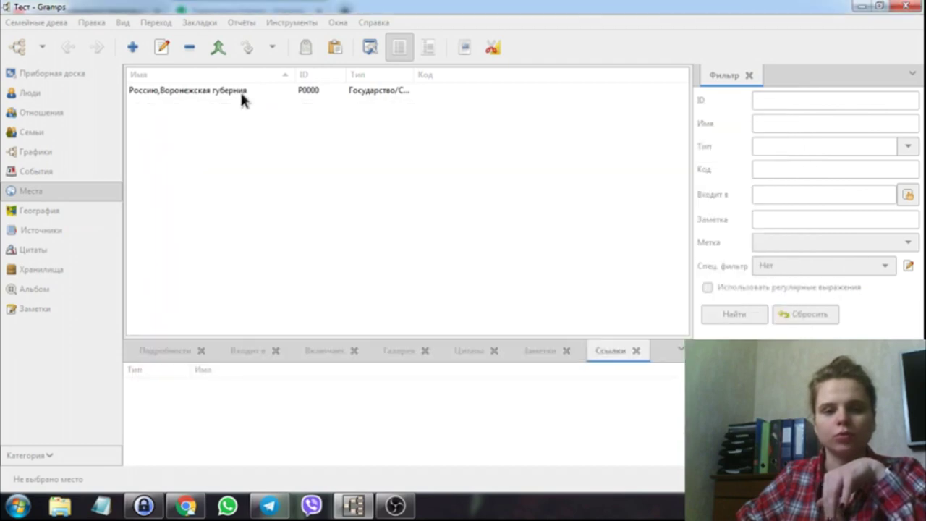
Rename the country enclosing "Воронежская область" to "Россия" and save both places.
{"action": "left_click", "coordinate": [242, 93]}
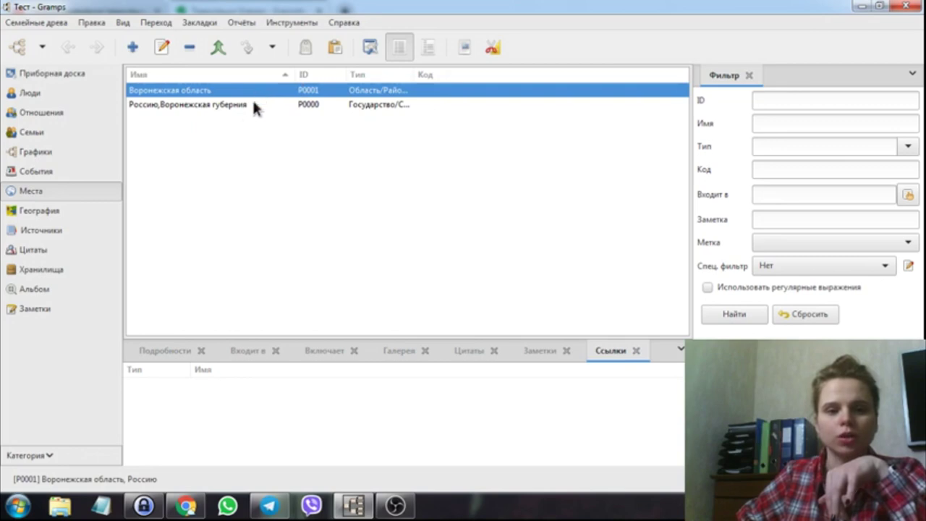
{"action": "left_click", "coordinate": [254, 93]}
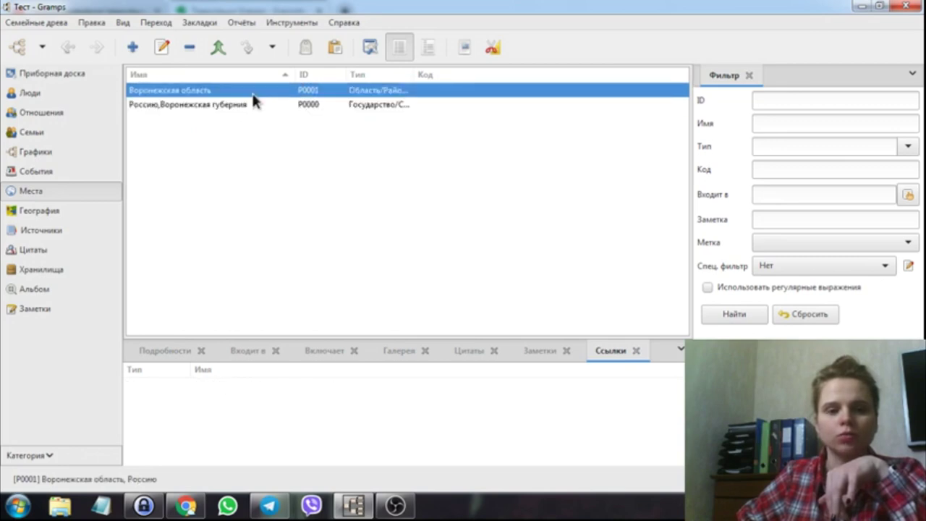
{"action": "double_click", "coordinate": [253, 92]}
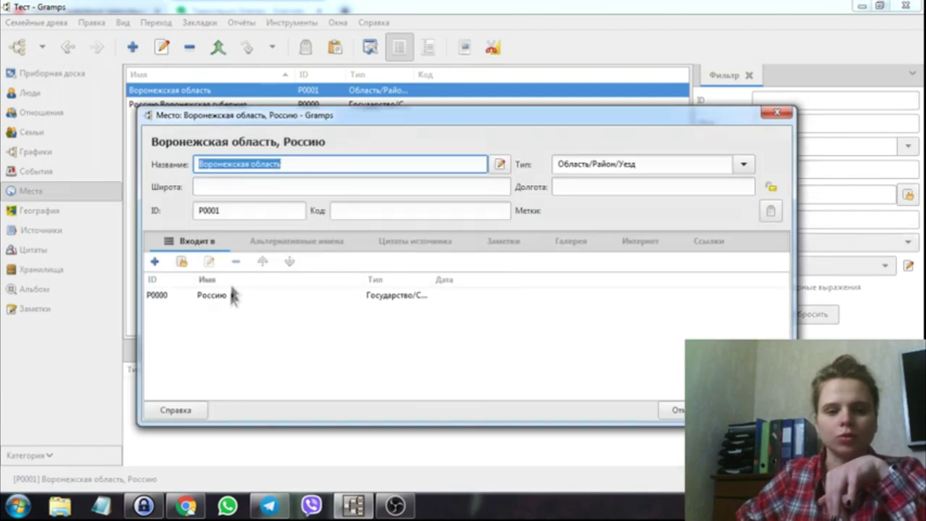
{"action": "left_click", "coordinate": [232, 297]}
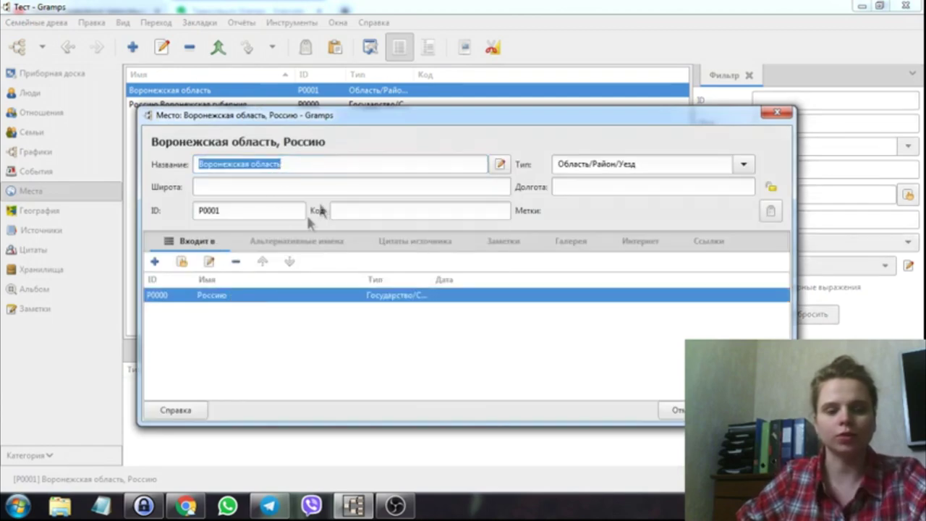
{"action": "double_click", "coordinate": [243, 292]}
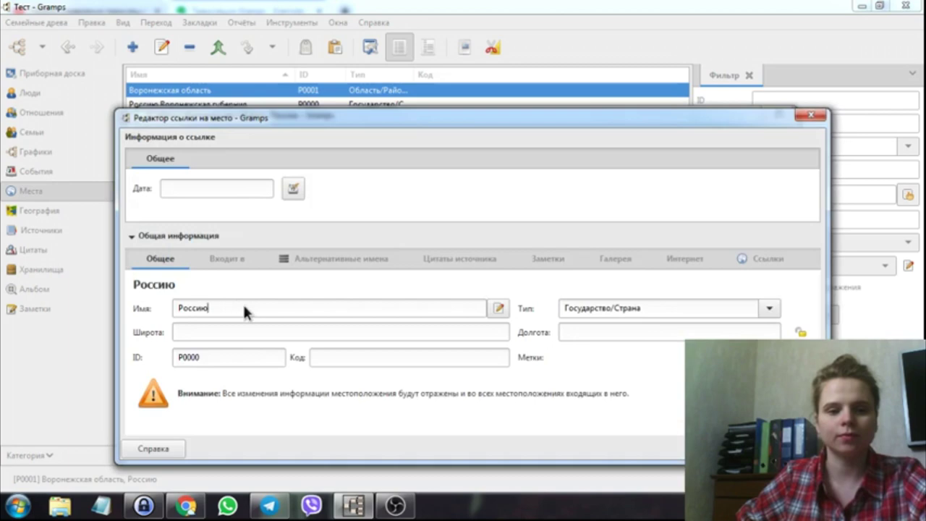
{"action": "left_click", "coordinate": [245, 310]}
{"action": "key", "text": "BackSpace"}
{"action": "type", "text": "я"}
{"action": "key", "text": "Return"}
{"action": "key", "text": "Return"}
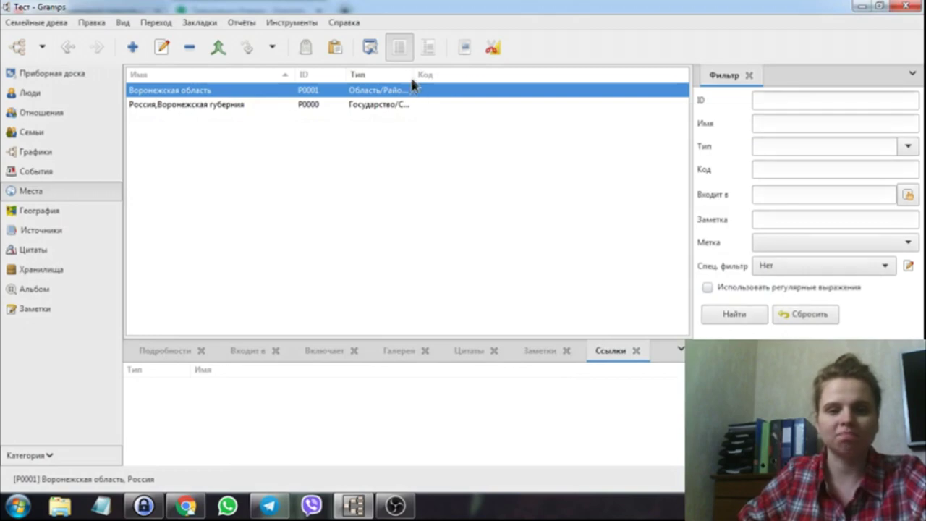
Widen the type column of the place list and check which place encloses "Воронежская область".
{"action": "left_click_drag", "start_coordinate": [414, 74], "coordinate": [487, 77]}
{"action": "left_click", "coordinate": [252, 107]}
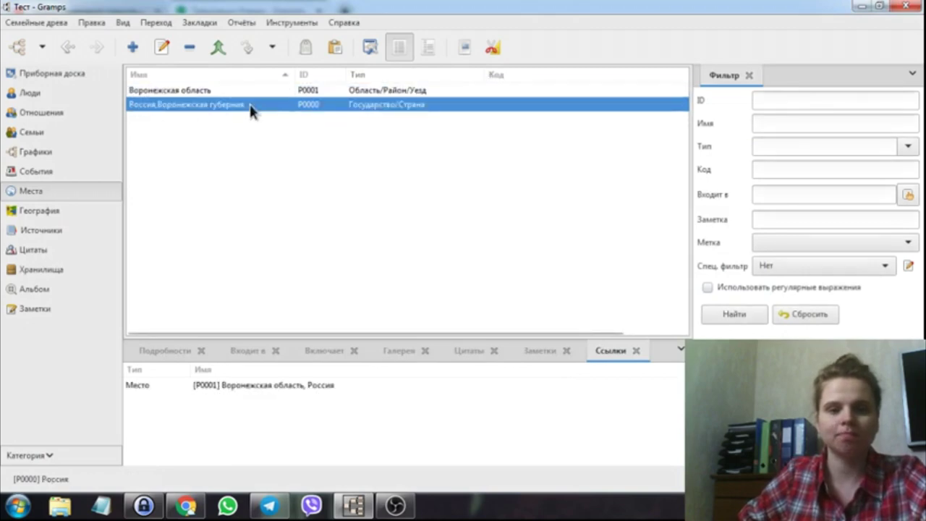
{"action": "double_click", "coordinate": [242, 92]}
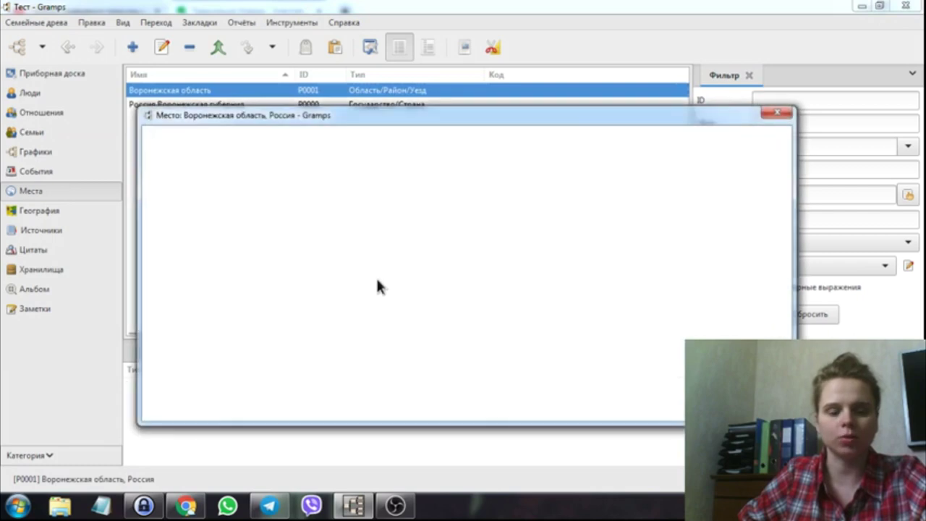
{"action": "left_click", "coordinate": [226, 297]}
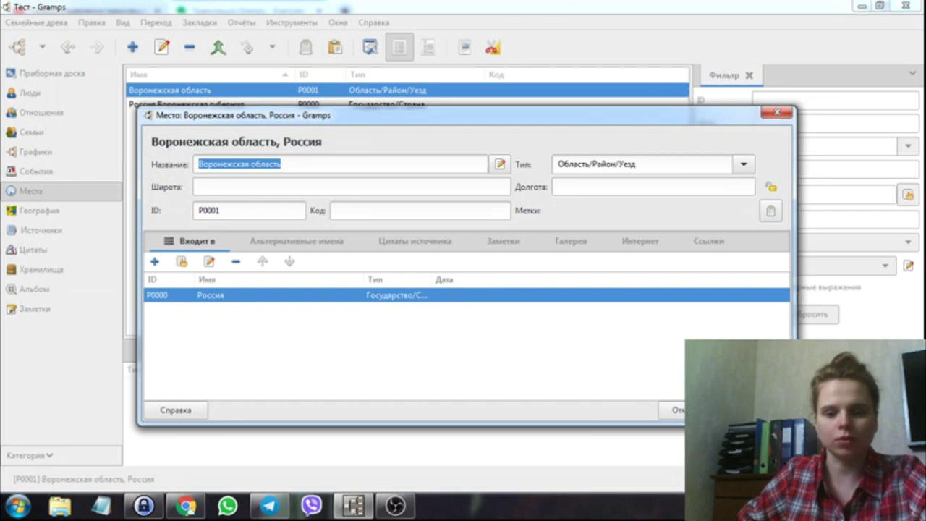
{"action": "key", "text": "Escape"}
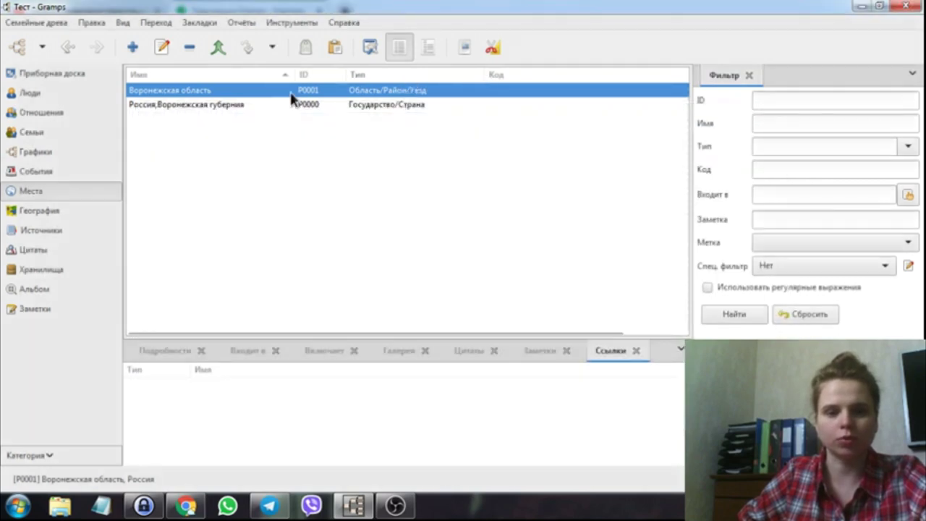
Remove the alternative name "Воронежская губерния" from the country Россия and save the place.
{"action": "left_click", "coordinate": [250, 107]}
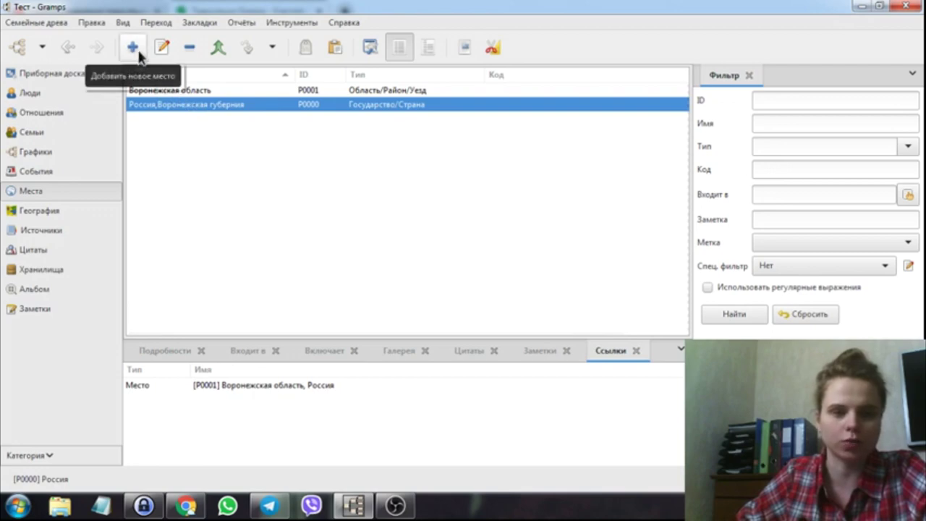
{"action": "double_click", "coordinate": [195, 106]}
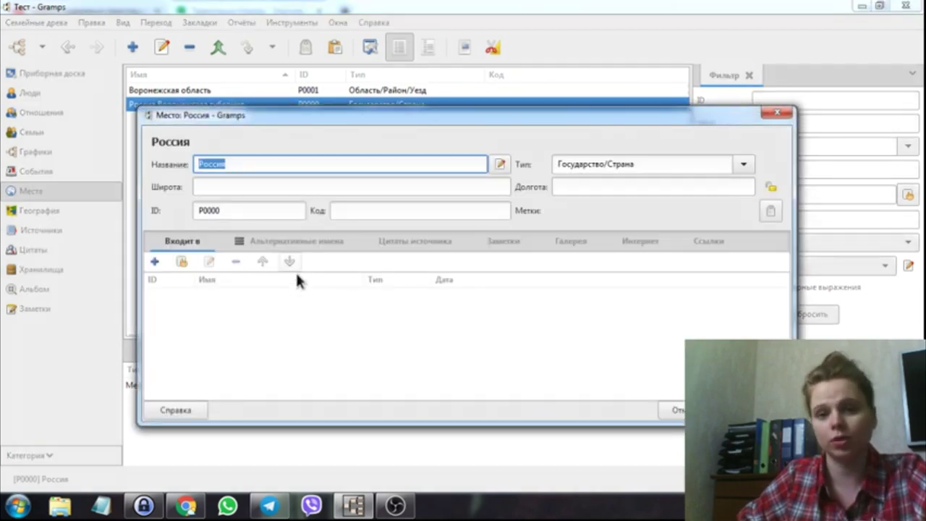
{"action": "left_click", "coordinate": [288, 245]}
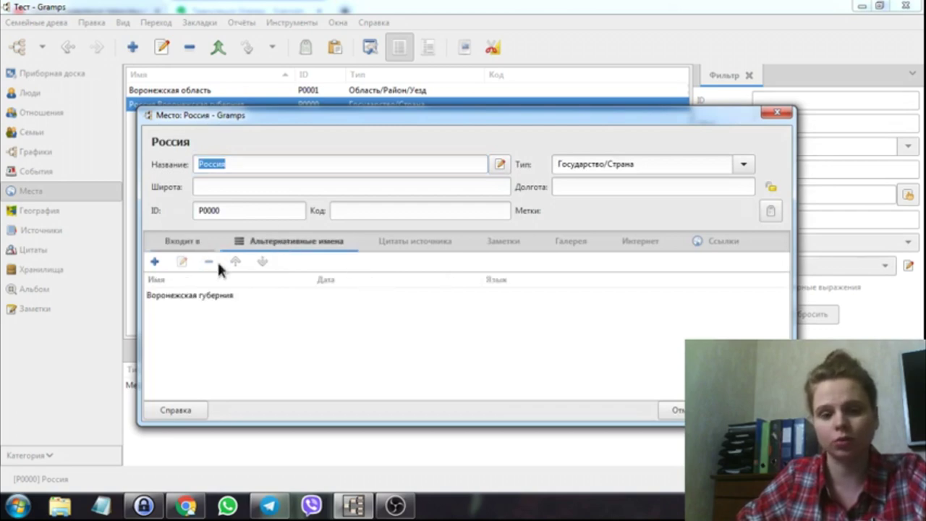
{"action": "left_click", "coordinate": [237, 297]}
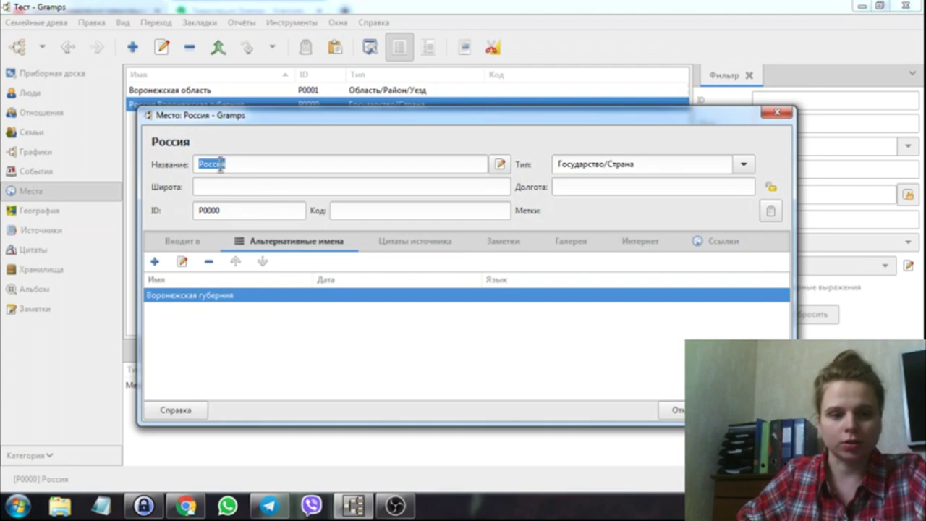
{"action": "left_click", "coordinate": [210, 263]}
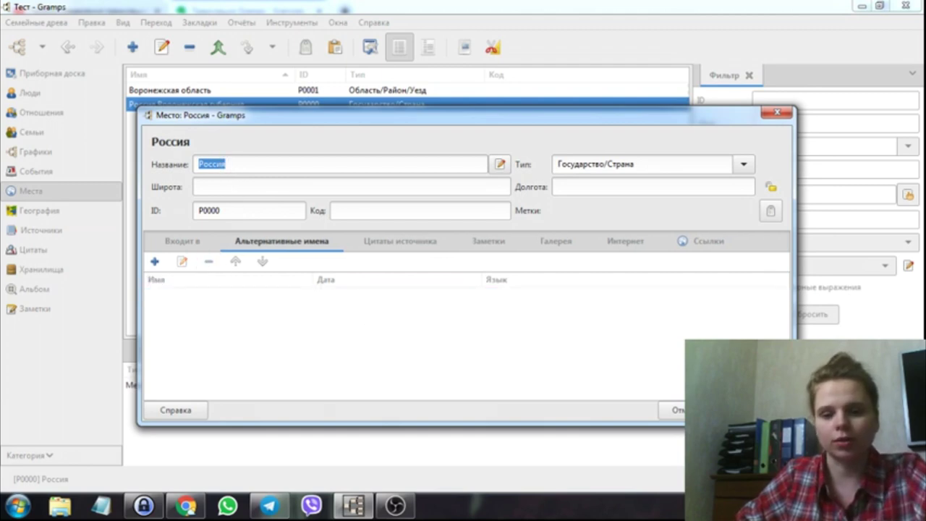
{"action": "key", "text": "Return"}
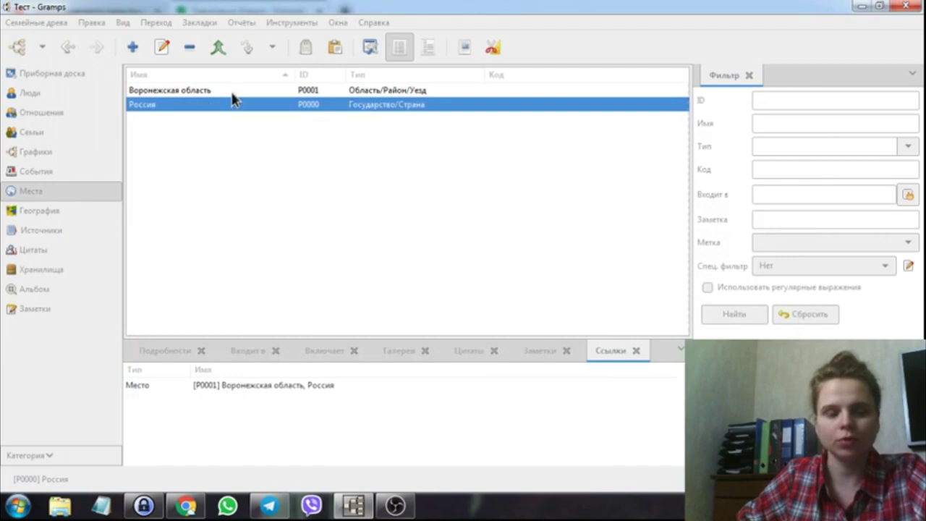
Add the alternative name "Воронежская губерния" to the place Воронежская область and save the place.
{"action": "double_click", "coordinate": [219, 92]}
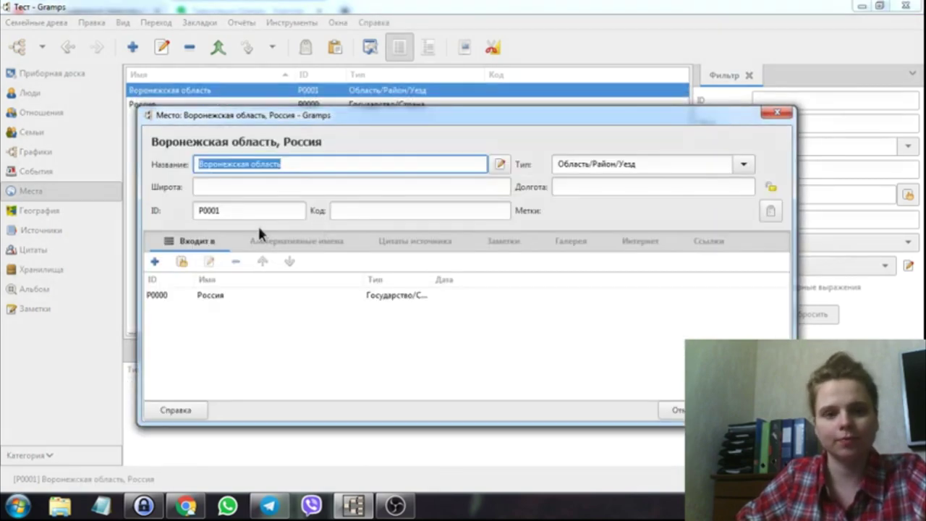
{"action": "left_click", "coordinate": [276, 243]}
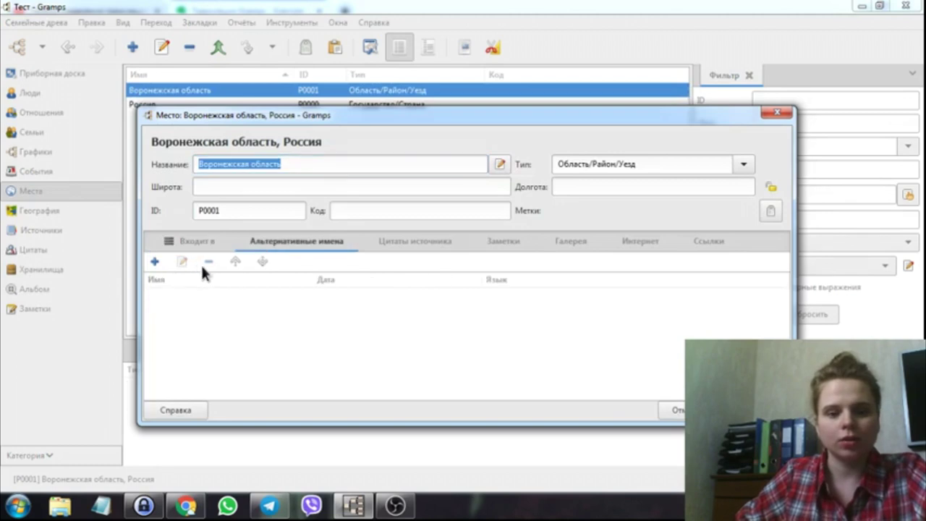
{"action": "left_click", "coordinate": [155, 262]}
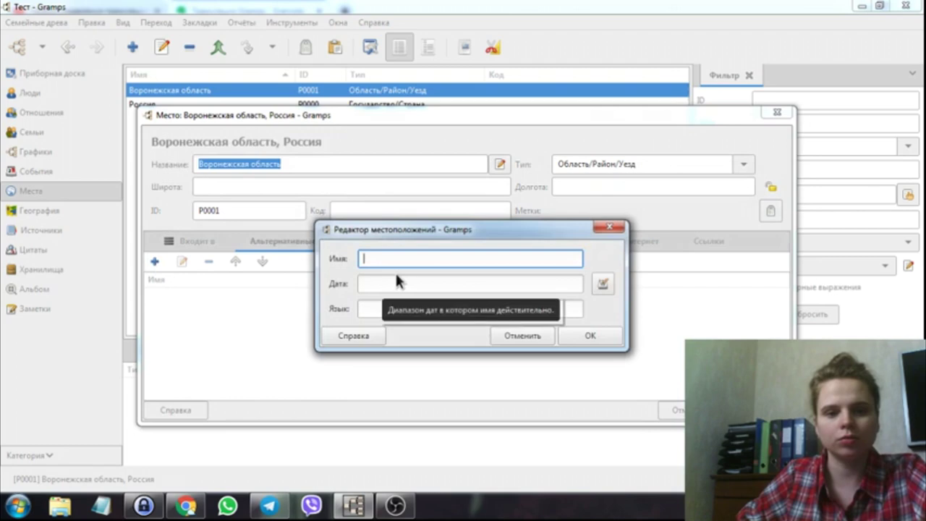
{"action": "type", "text": "Ворож"}
{"action": "type", "text": "ежская губерния"}
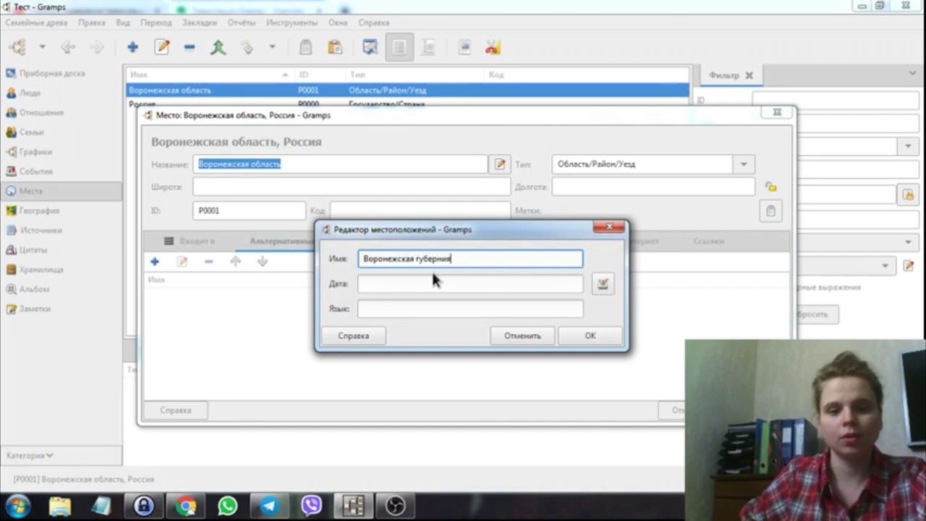
{"action": "left_click", "coordinate": [572, 336]}
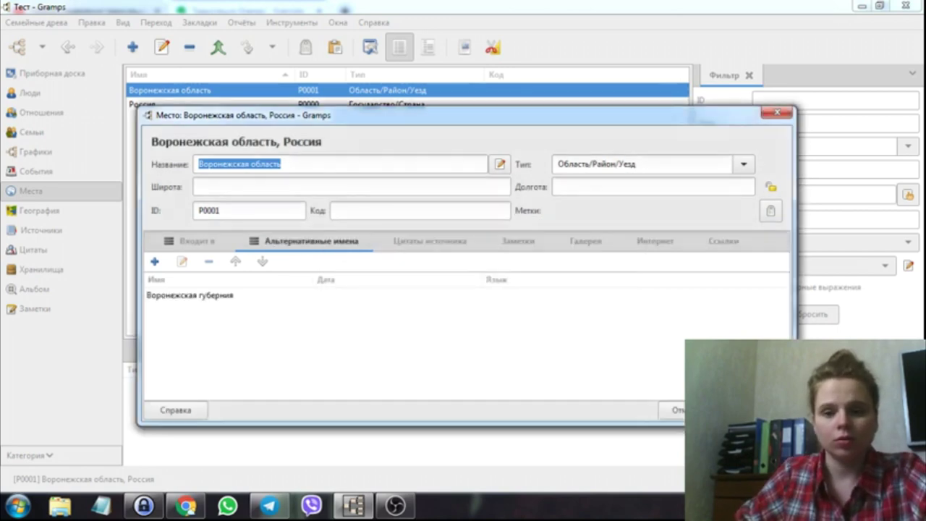
{"action": "left_click", "coordinate": [680, 410]}
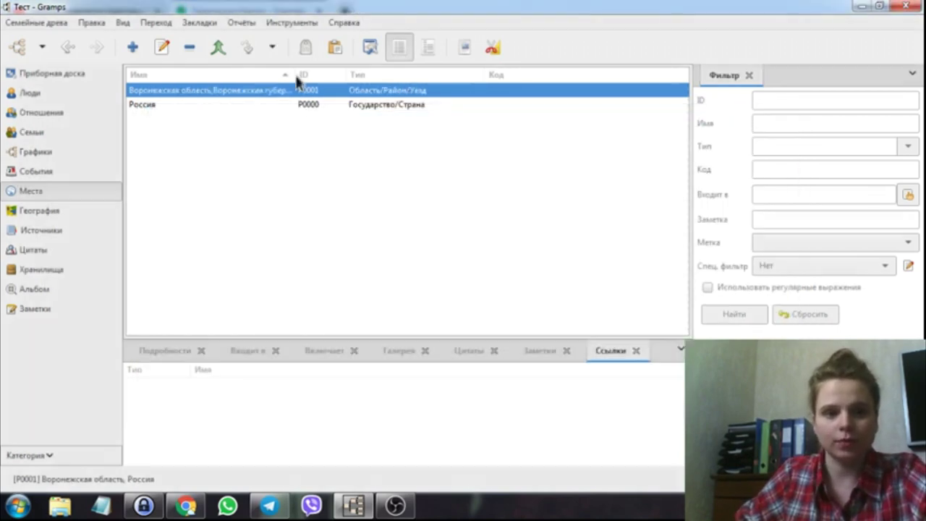
Close the reopened place editor and widen the name column of the place list to show both names of Воронежская область.
{"action": "key", "text": "Return"}
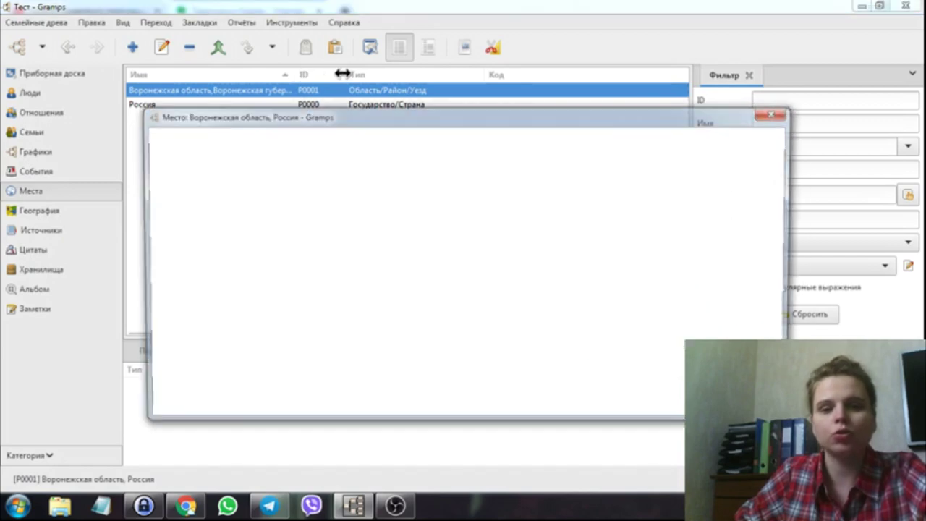
{"action": "left_click", "coordinate": [777, 113]}
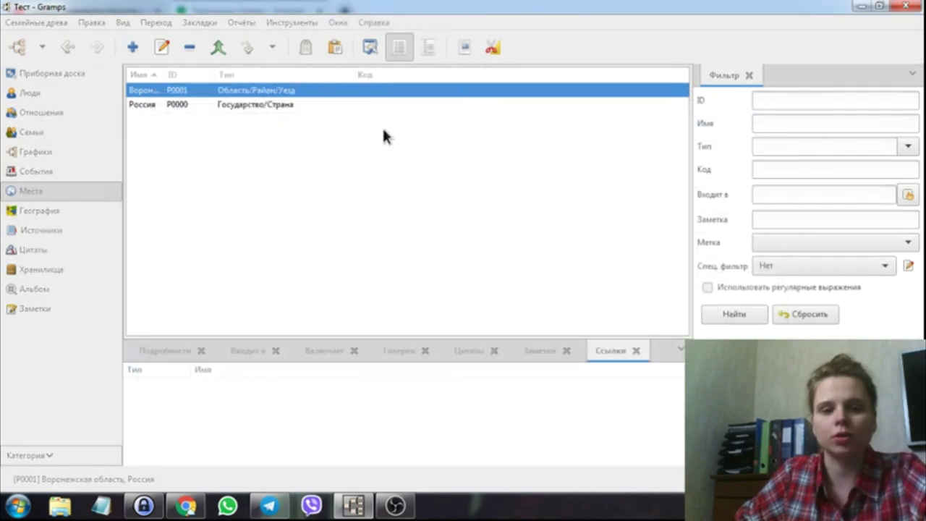
{"action": "left_click_drag", "start_coordinate": [170, 75], "coordinate": [298, 75]}
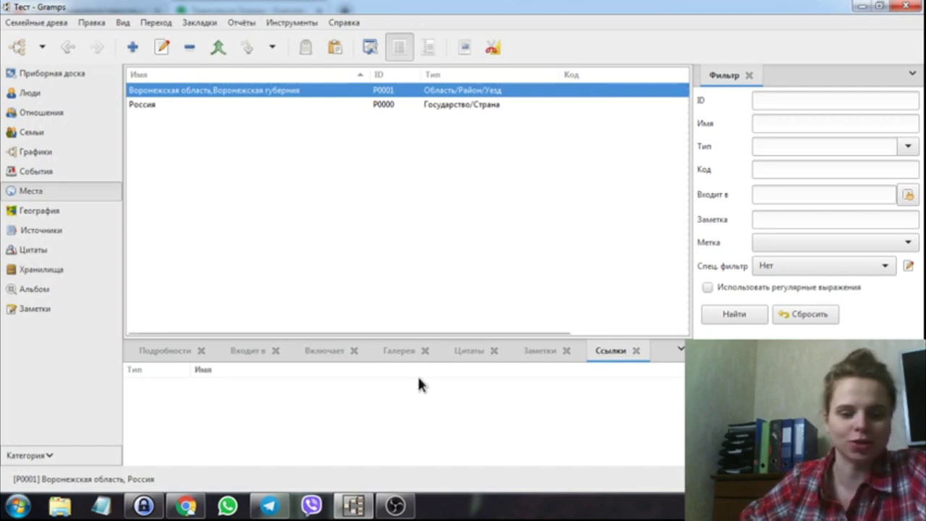
{"action": "mouse_move", "coordinate": [396, 505]}
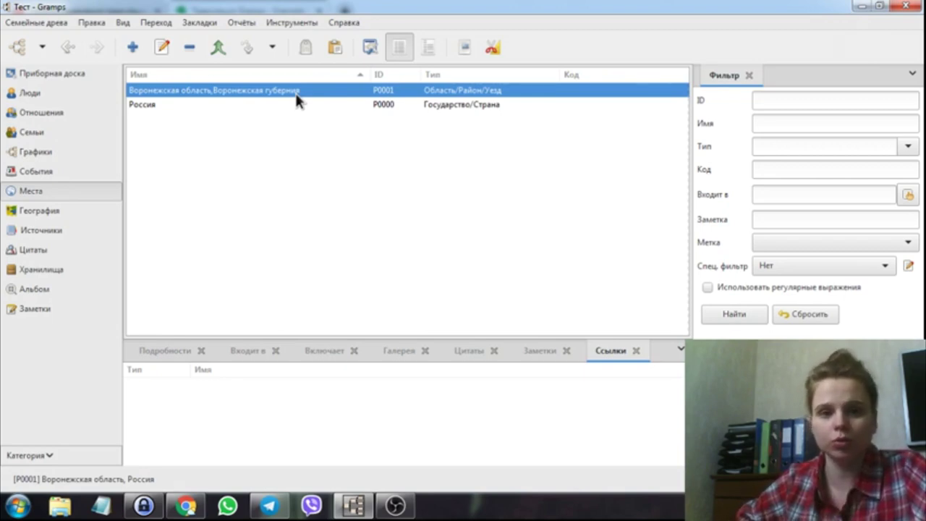
Start a note of type "Исследование" for Воронежская область and discard it without saving.
{"action": "double_click", "coordinate": [297, 99]}
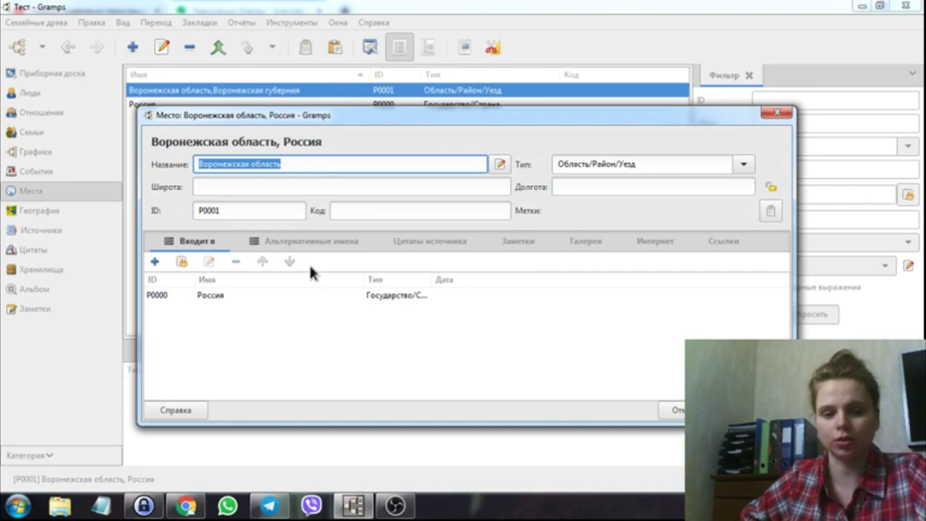
{"action": "left_click", "coordinate": [513, 243]}
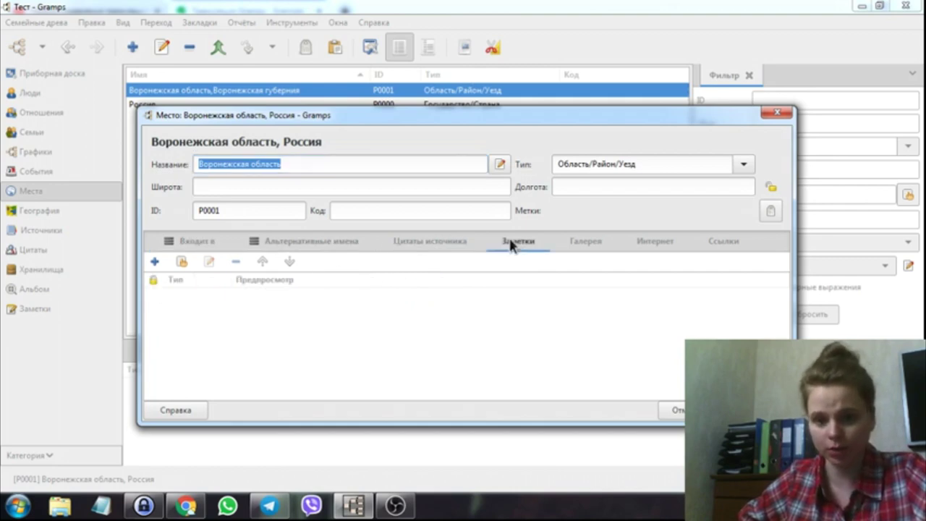
{"action": "left_click", "coordinate": [157, 262]}
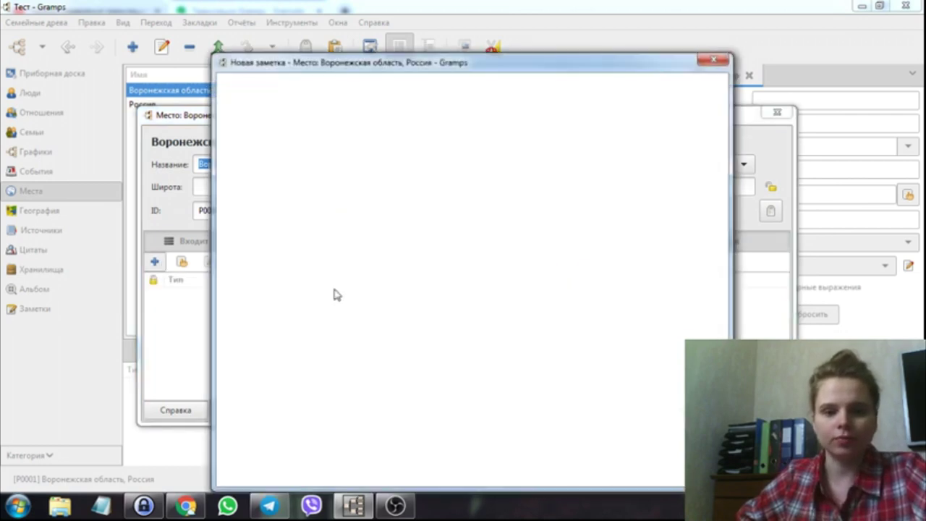
{"action": "left_click", "coordinate": [679, 426]}
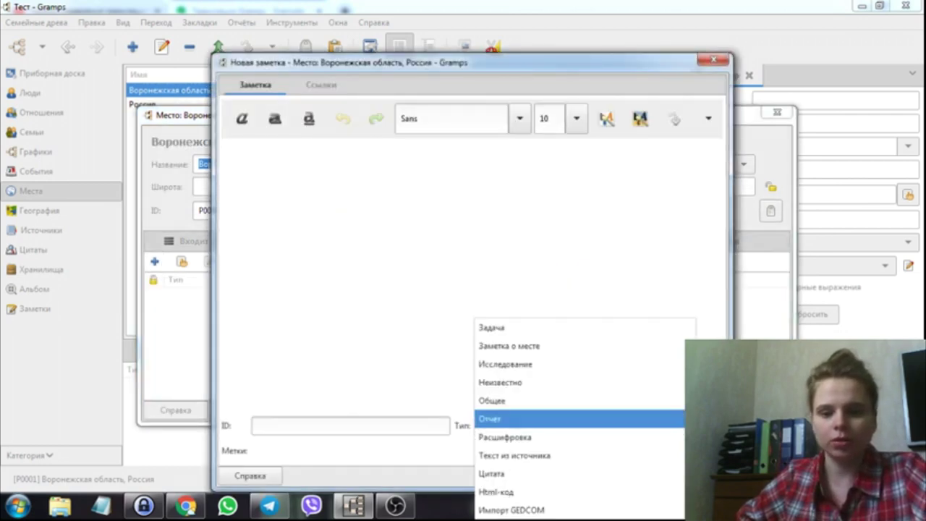
{"action": "left_click", "coordinate": [625, 371]}
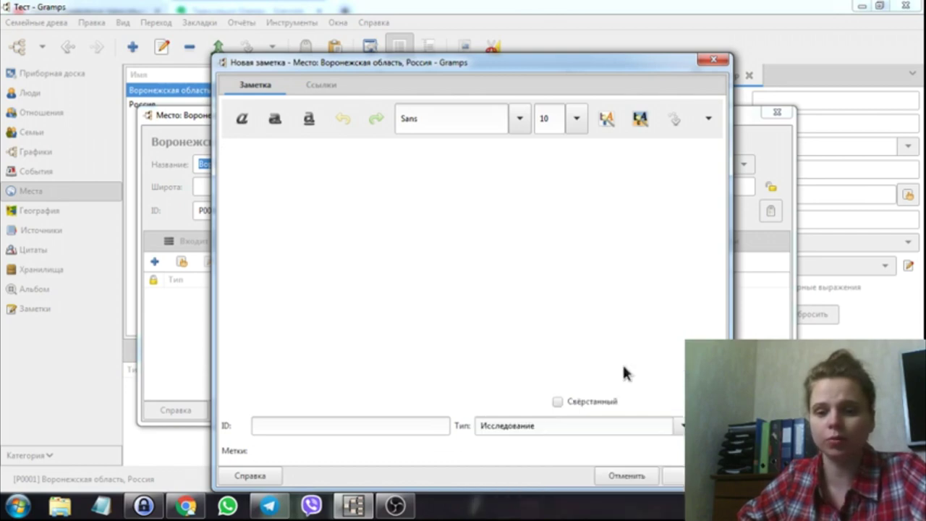
{"action": "left_click", "coordinate": [635, 477]}
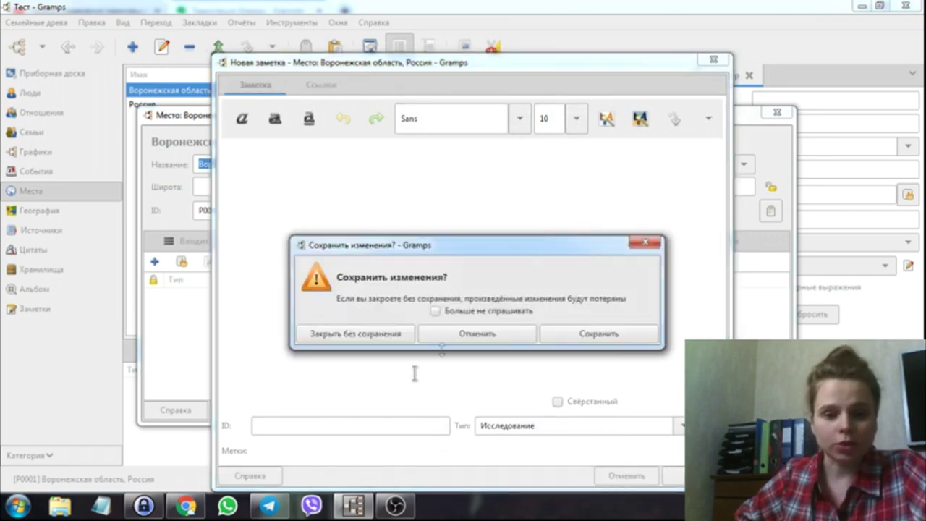
{"action": "left_click", "coordinate": [386, 340]}
Consult the question about historical place names in the Evernote note, return to Gramps and close the place editor.
{"action": "left_click", "coordinate": [186, 505]}
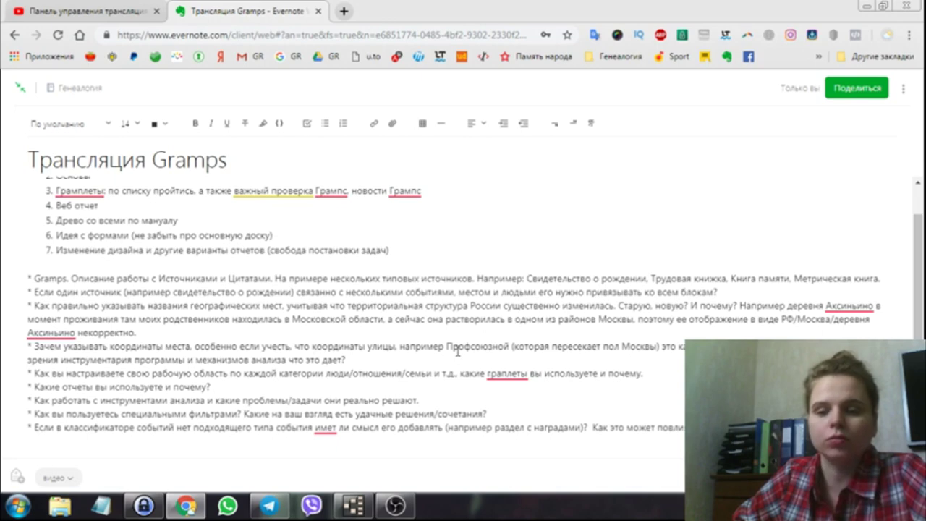
{"action": "left_click", "coordinate": [354, 505]}
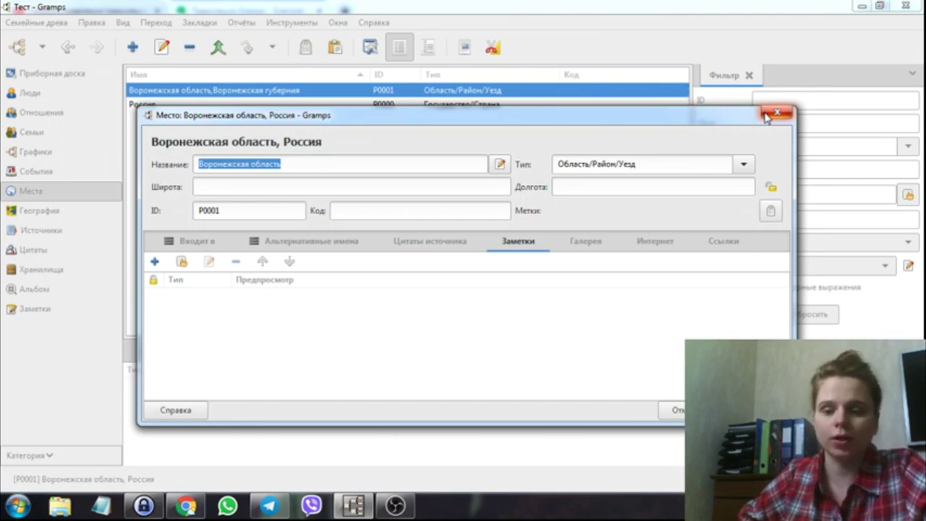
{"action": "left_click", "coordinate": [775, 114]}
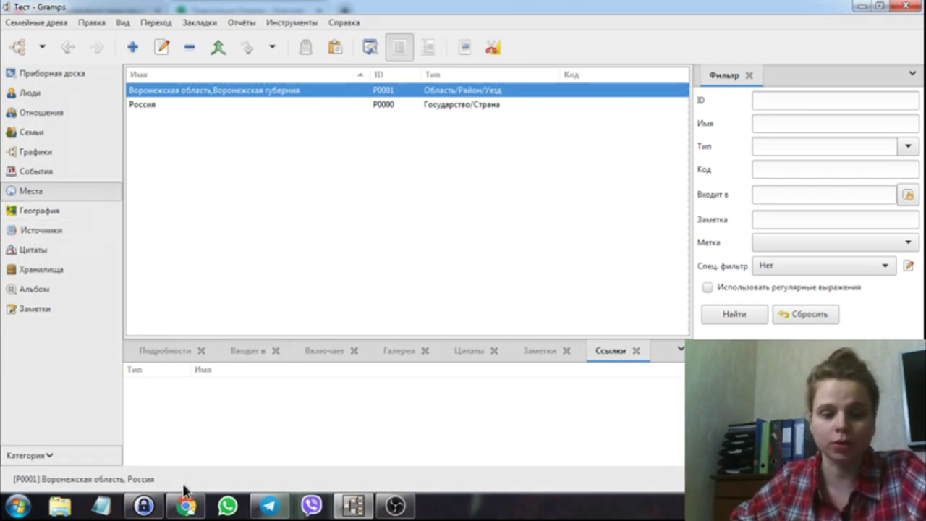
Switch to Evernote, review the topics and questions in the note "Трансляция Gramps", and return to Gramps.
{"action": "mouse_move", "coordinate": [186, 505]}
{"action": "left_click", "coordinate": [263, 472]}
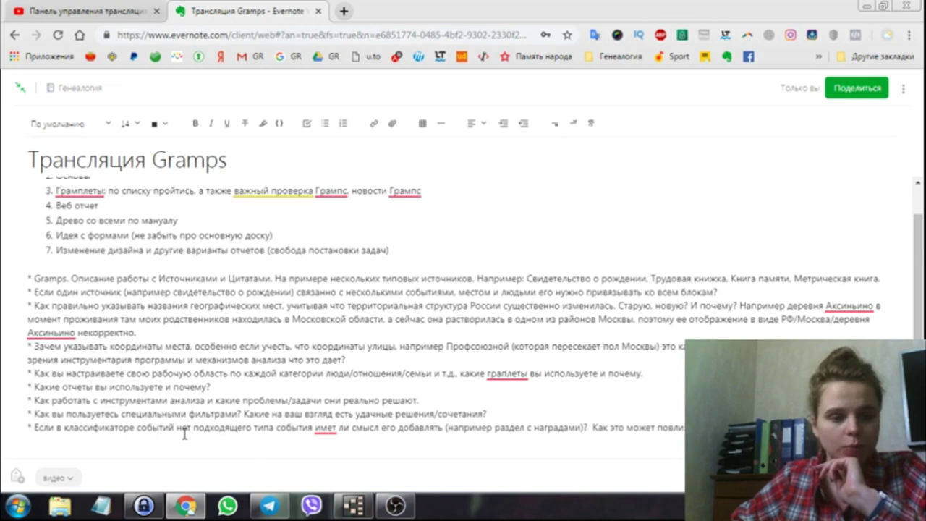
{"action": "scroll", "coordinate": [105, 215], "scroll_direction": "up", "scroll_amount": 1}
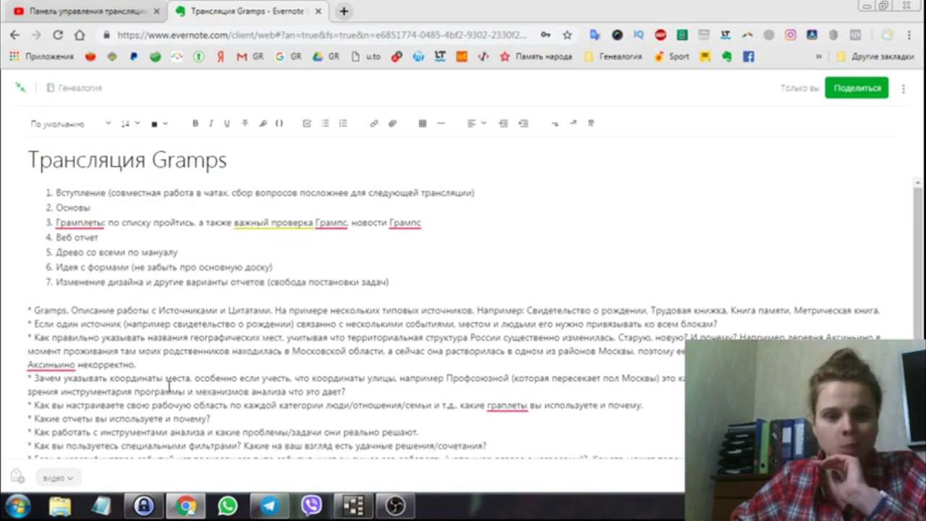
{"action": "scroll", "coordinate": [170, 388], "scroll_direction": "down", "scroll_amount": 1}
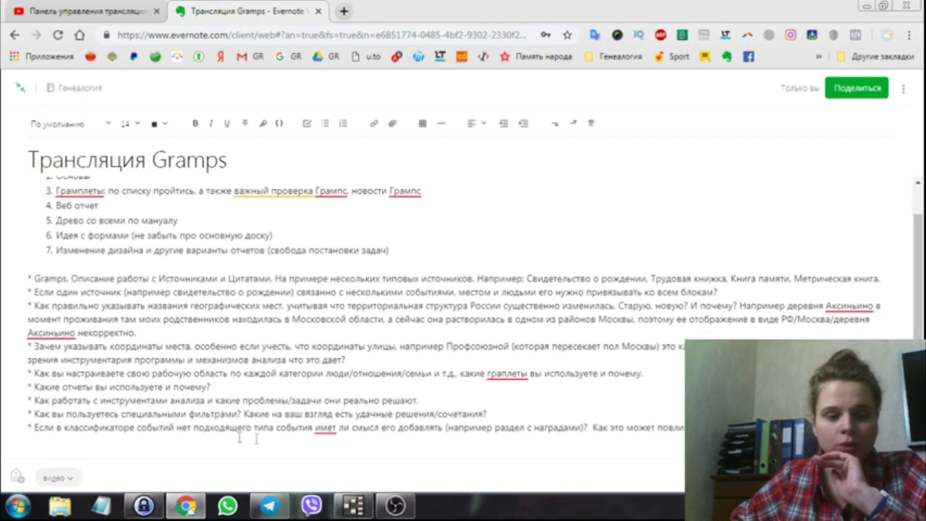
{"action": "left_click", "coordinate": [373, 509]}
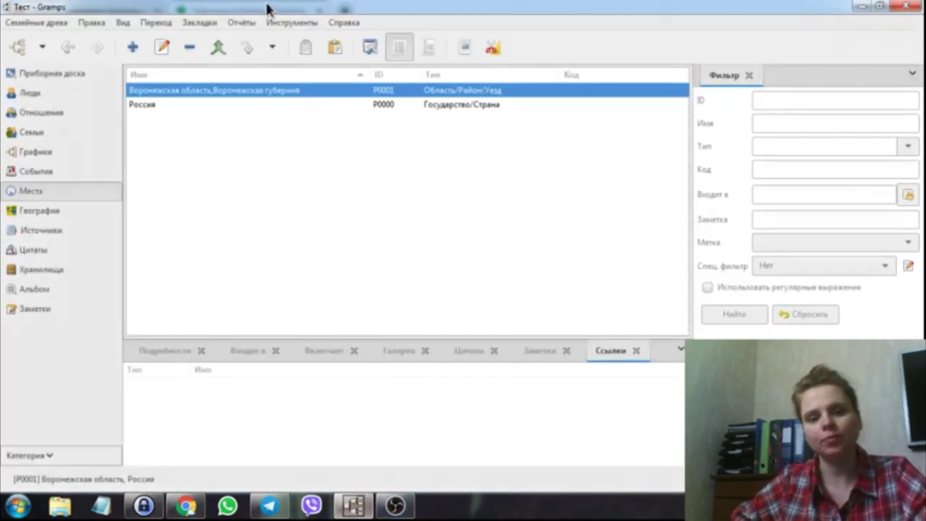
Dismiss the Windows colour scheme prompt without choosing any of its options.
{"action": "left_click", "coordinate": [58, 22]}
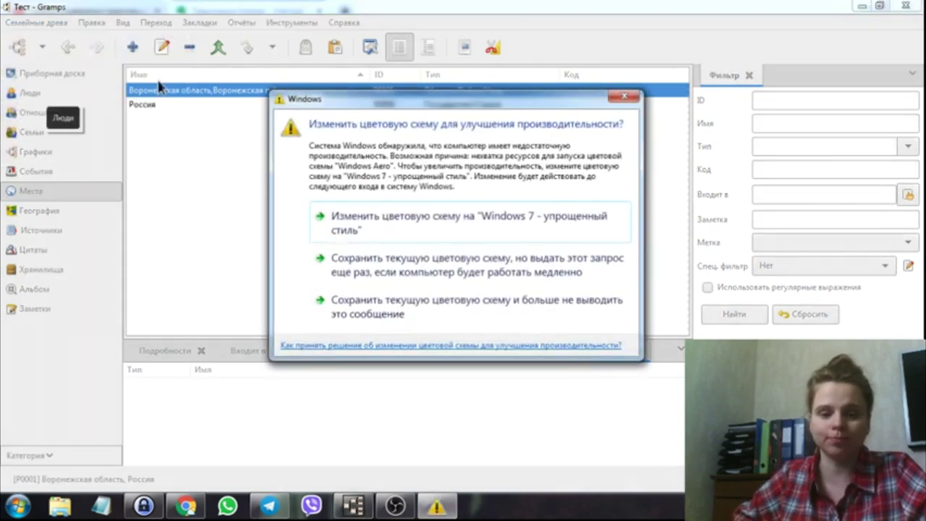
{"action": "left_click", "coordinate": [620, 98]}
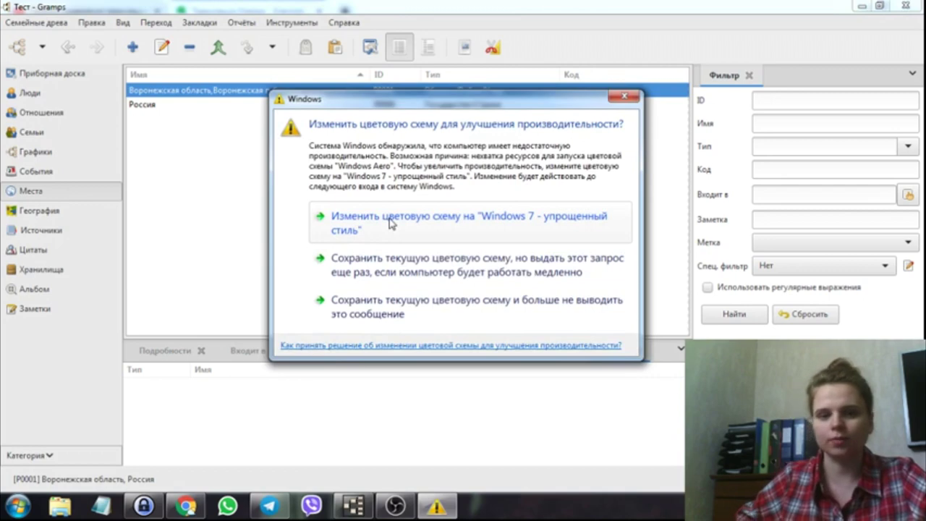
{"action": "left_click", "coordinate": [621, 99]}
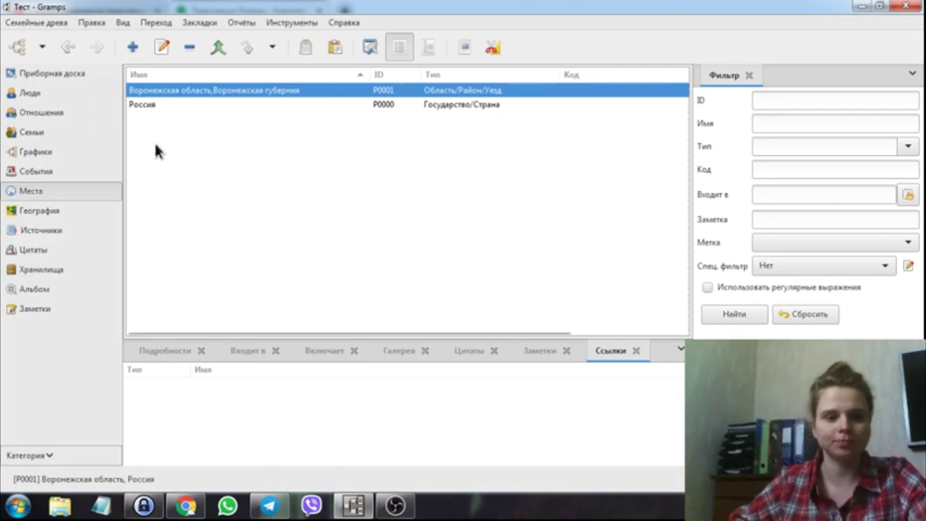
Add the Form Gramplet to the dashboard, and keep the current Windows colour scheme with no further prompts.
{"action": "left_click", "coordinate": [55, 71]}
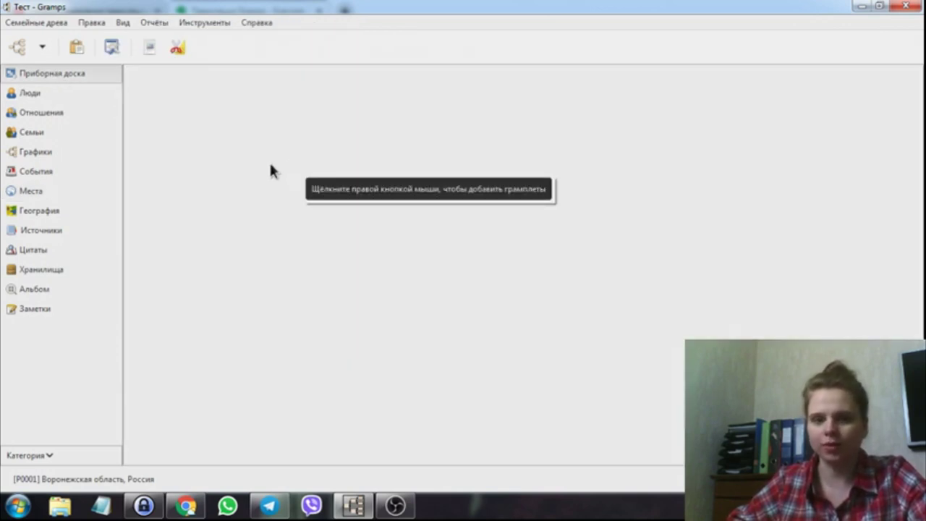
{"action": "right_click", "coordinate": [268, 169]}
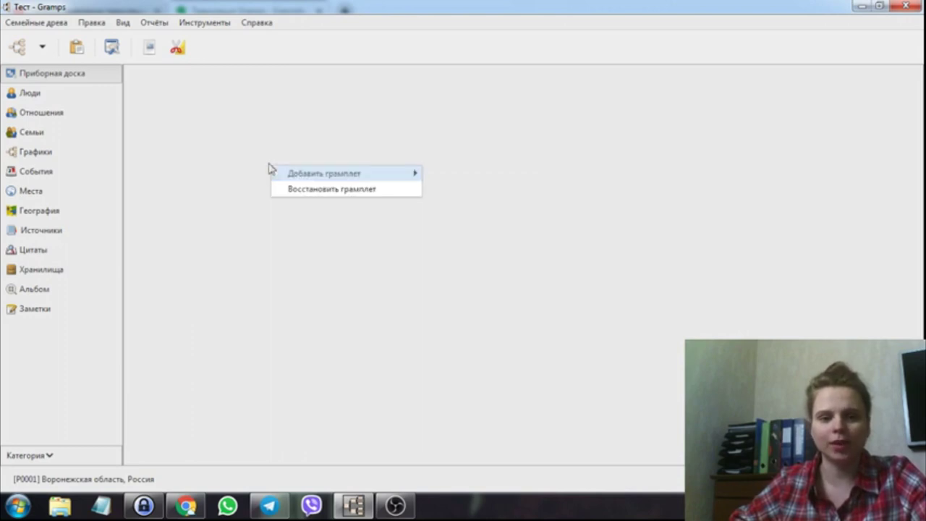
{"action": "mouse_move", "coordinate": [275, 172]}
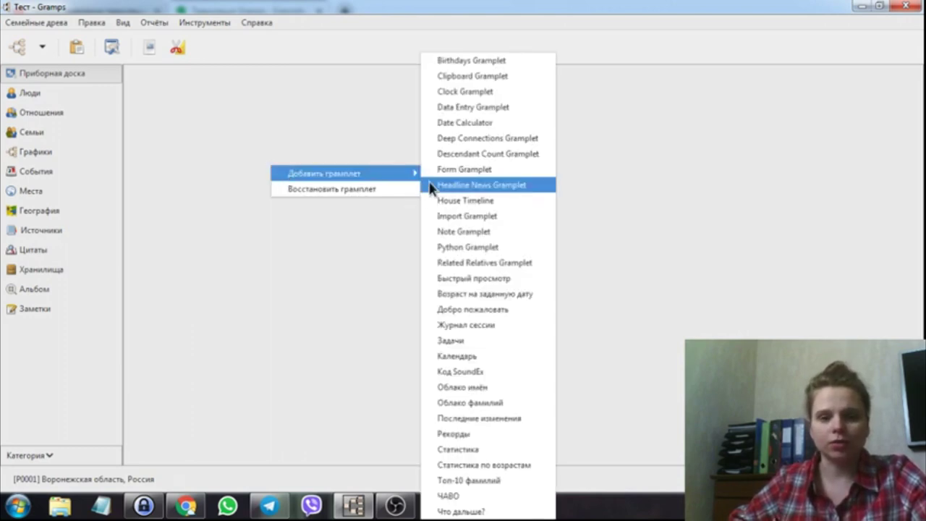
{"action": "left_click", "coordinate": [474, 247]}
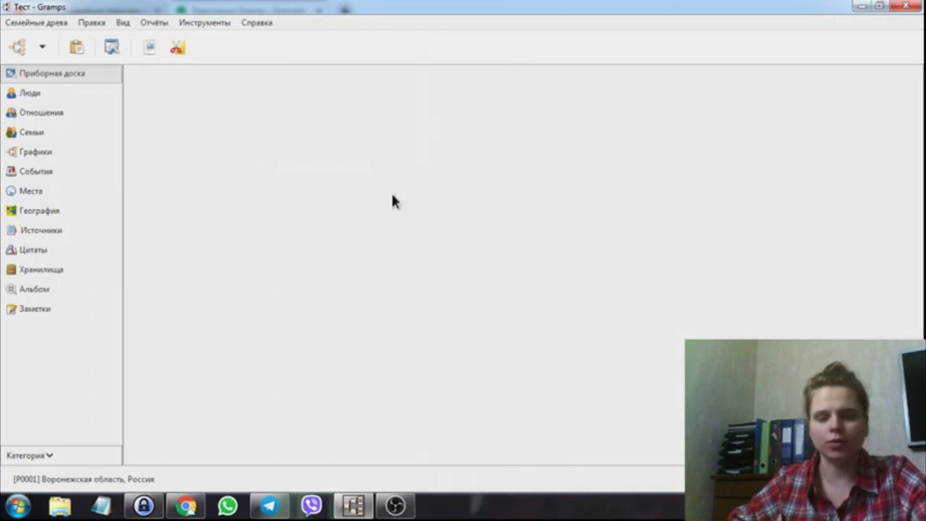
{"action": "right_click", "coordinate": [243, 109]}
{"action": "mouse_move", "coordinate": [312, 118]}
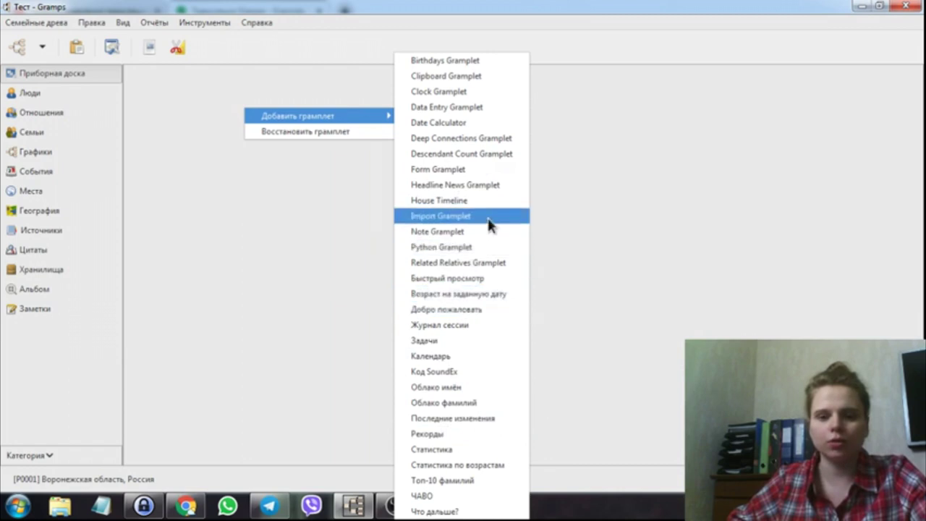
{"action": "left_click", "coordinate": [493, 181]}
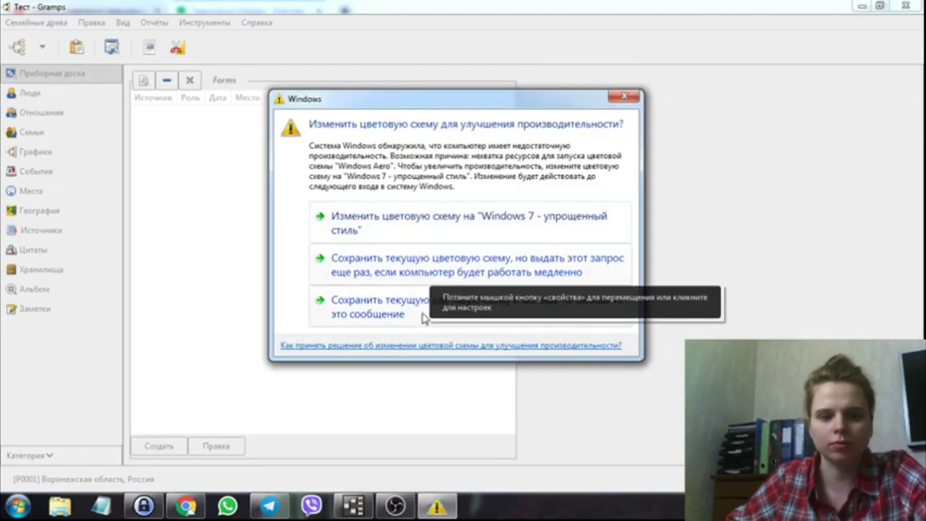
{"action": "left_click", "coordinate": [381, 321]}
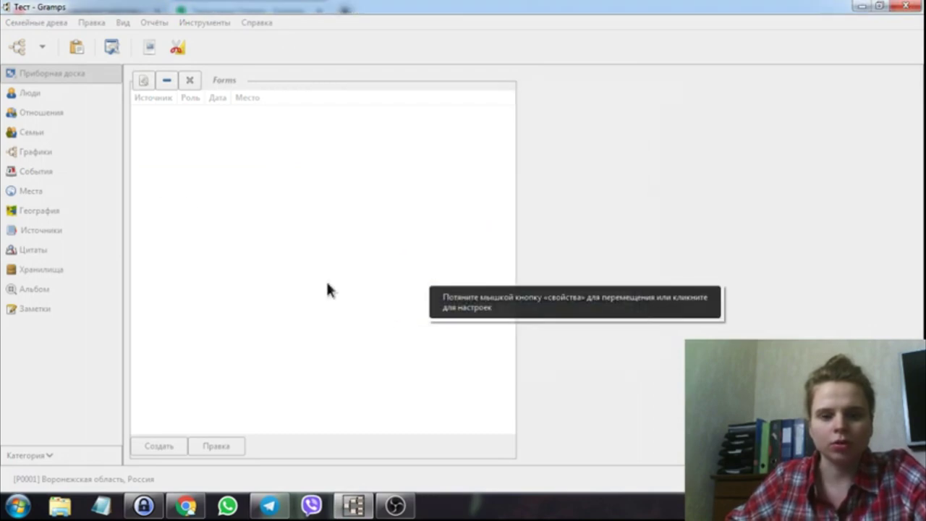
View the list of families and switch to the list of people.
{"action": "left_click", "coordinate": [82, 134]}
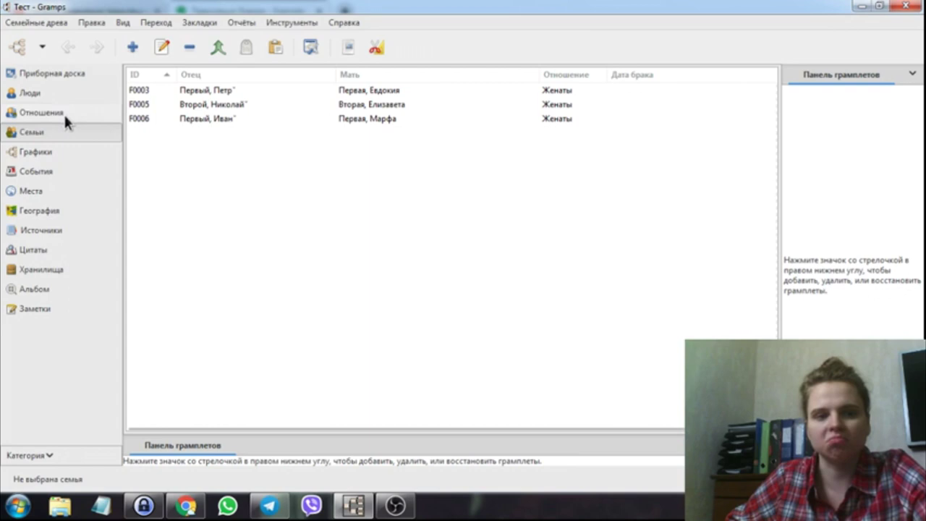
{"action": "left_click", "coordinate": [29, 93]}
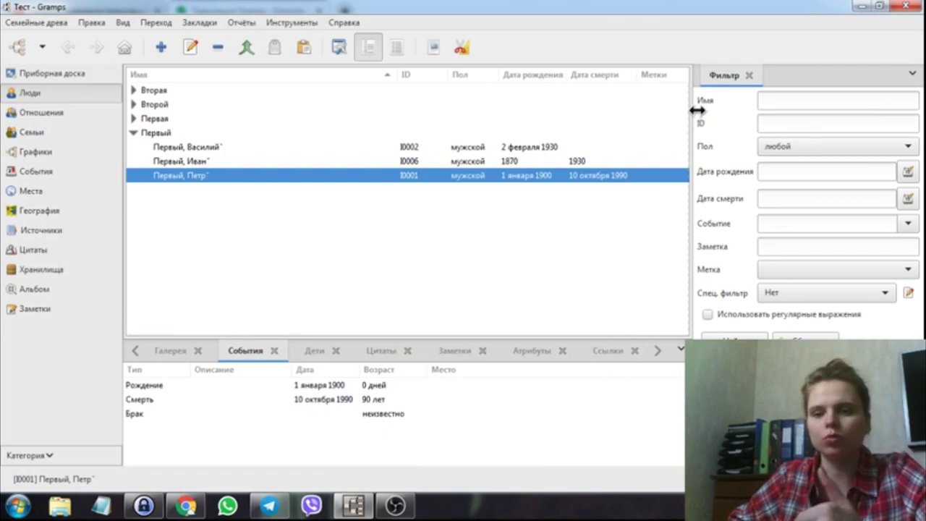
Widen the people list by narrowing the filter sidebar, and view the selected person's gallery, details and attributes.
{"action": "left_click_drag", "start_coordinate": [697, 112], "coordinate": [807, 113]}
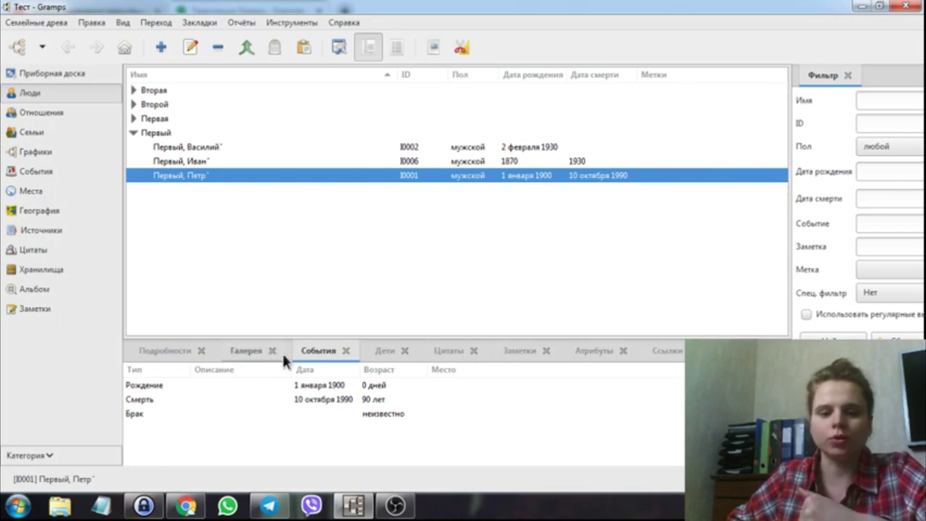
{"action": "left_click", "coordinate": [162, 352]}
{"action": "left_click", "coordinate": [234, 353]}
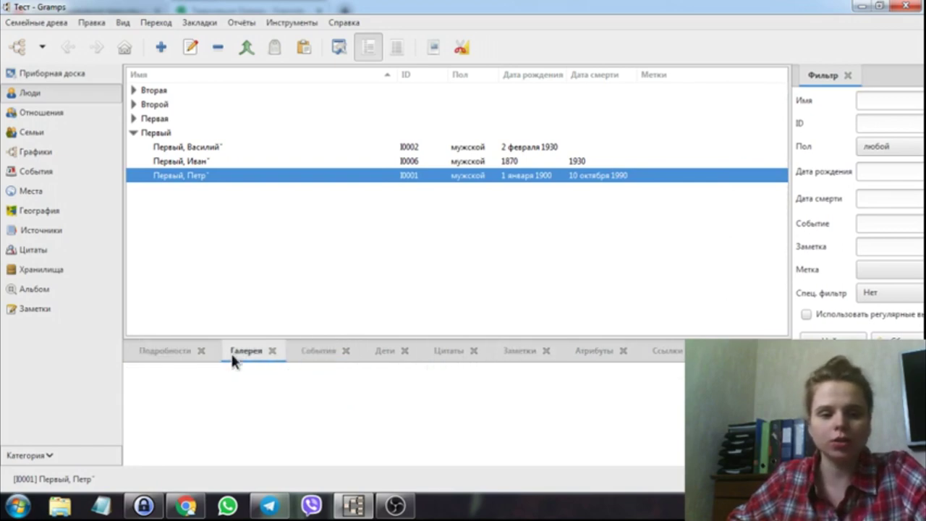
{"action": "left_click", "coordinate": [164, 353]}
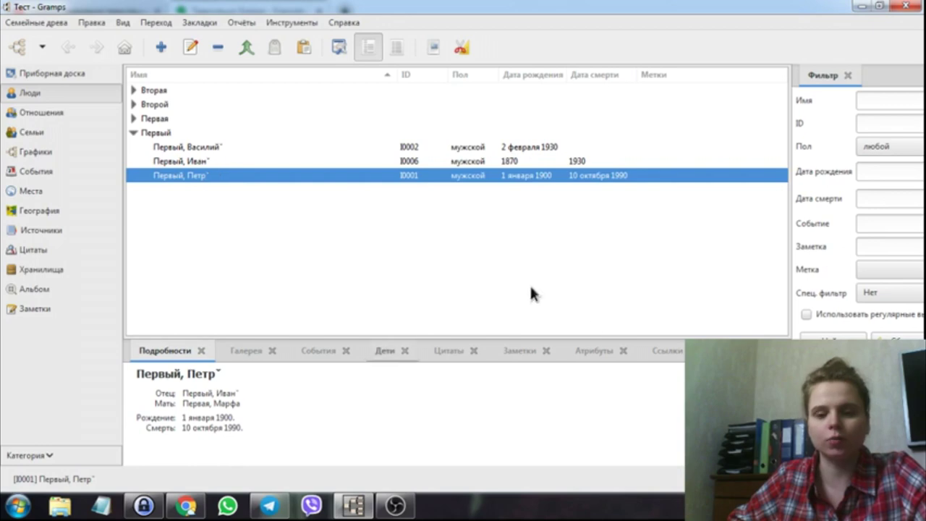
{"action": "left_click", "coordinate": [592, 355]}
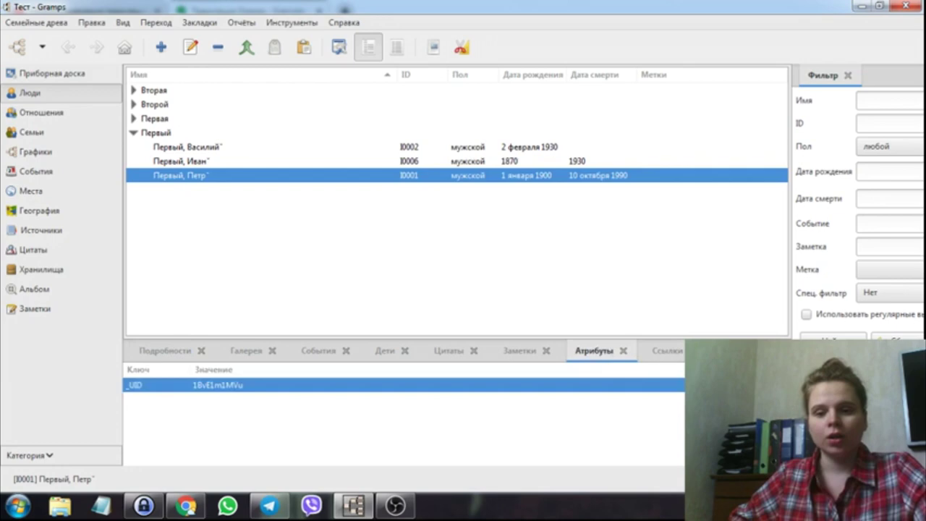
Examine the full list of gramplets available for the people view, and close it without adding any.
{"action": "mouse_move", "coordinate": [767, 358]}
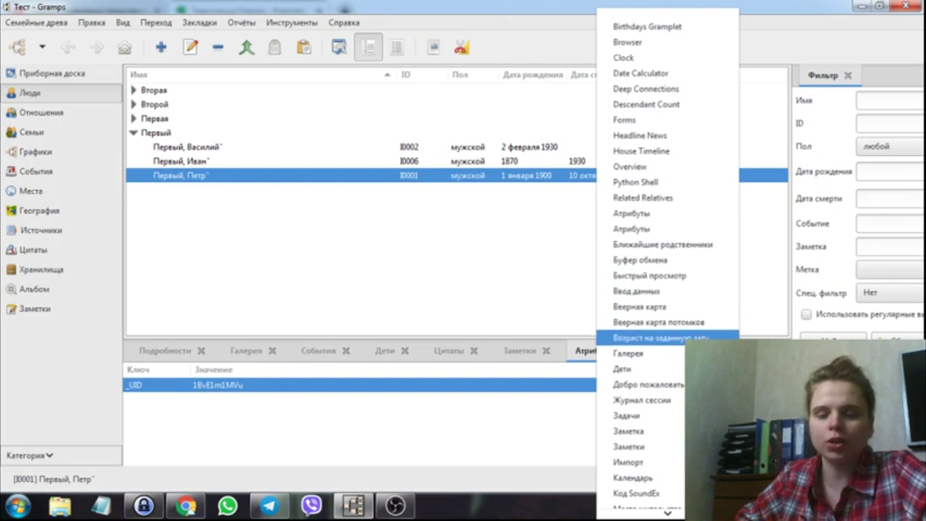
{"action": "scroll", "coordinate": [709, 391], "scroll_direction": "down", "scroll_amount": 2}
{"action": "scroll", "coordinate": [709, 384], "scroll_direction": "down", "scroll_amount": 4}
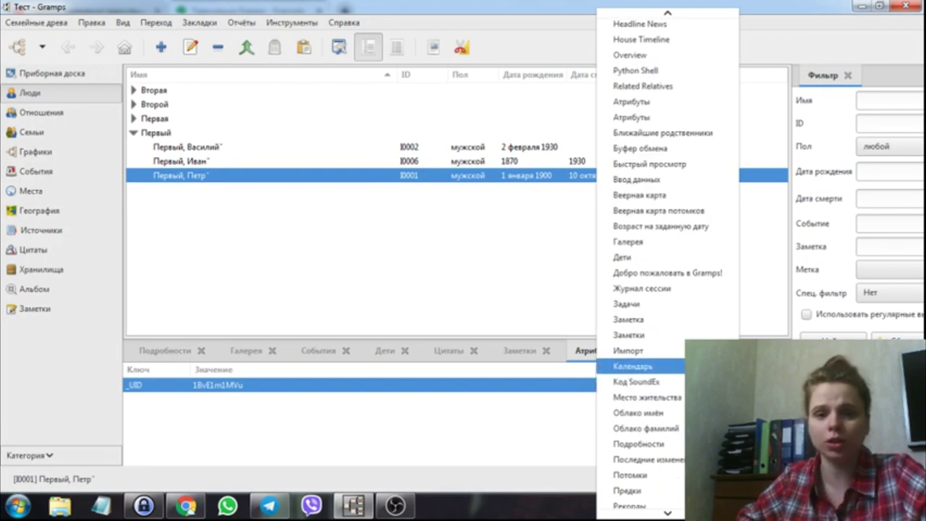
{"action": "scroll", "coordinate": [709, 366], "scroll_direction": "down", "scroll_amount": 3}
{"action": "scroll", "coordinate": [709, 369], "scroll_direction": "down", "scroll_amount": 6}
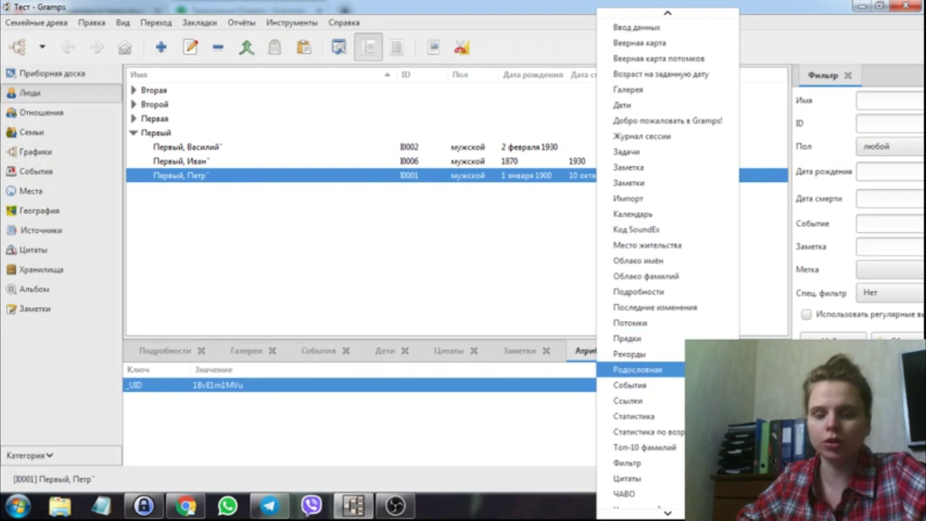
{"action": "scroll", "coordinate": [709, 365], "scroll_direction": "down", "scroll_amount": 1}
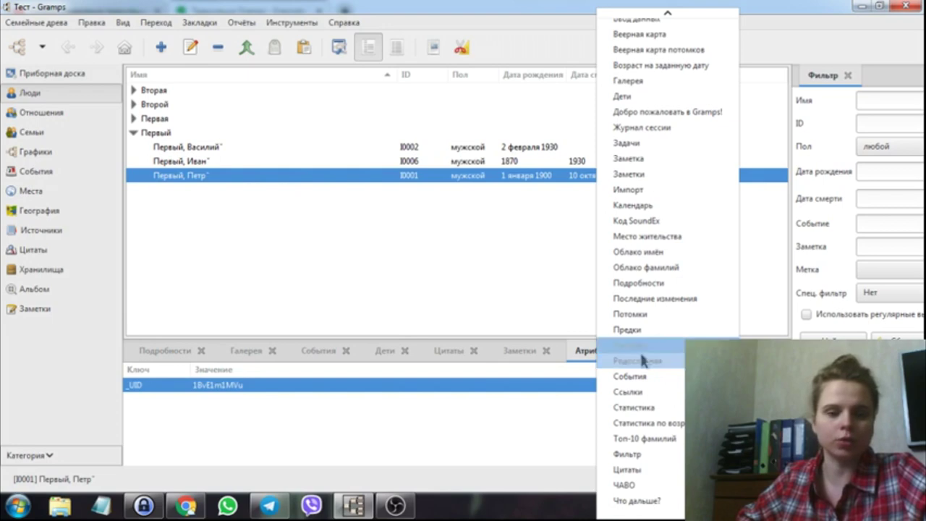
{"action": "left_click", "coordinate": [450, 289]}
View the relationships of the first person in the expanded surname group, the list of families and the dashboard.
{"action": "left_click", "coordinate": [184, 146]}
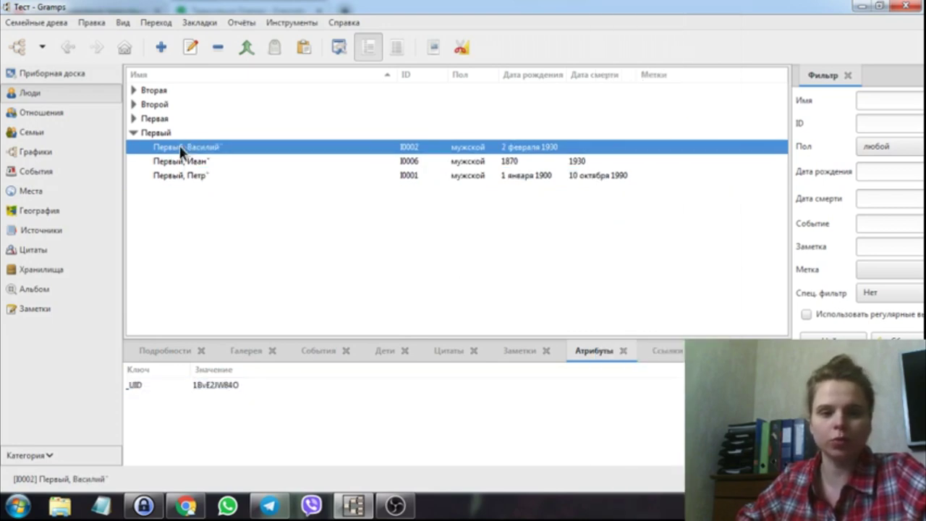
{"action": "left_click", "coordinate": [83, 115]}
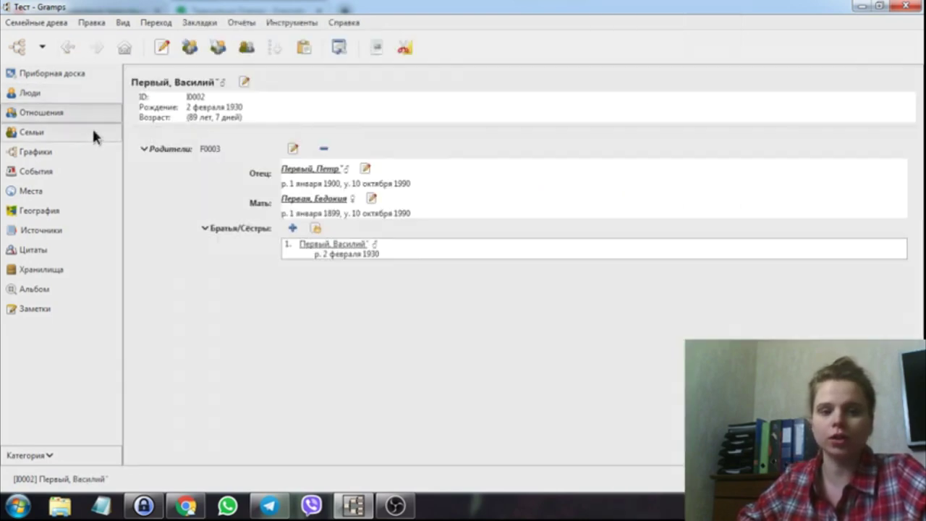
{"action": "left_click", "coordinate": [94, 135]}
{"action": "left_click", "coordinate": [186, 119]}
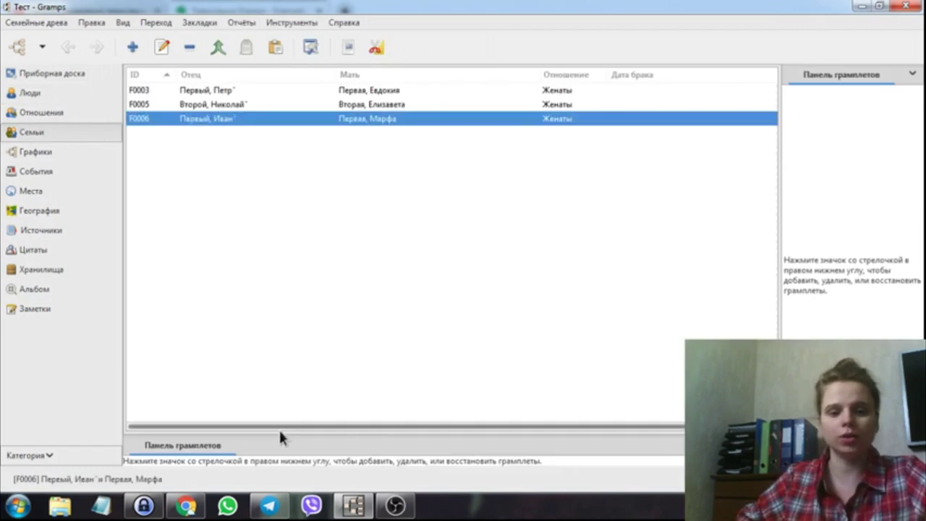
{"action": "mouse_move", "coordinate": [394, 511]}
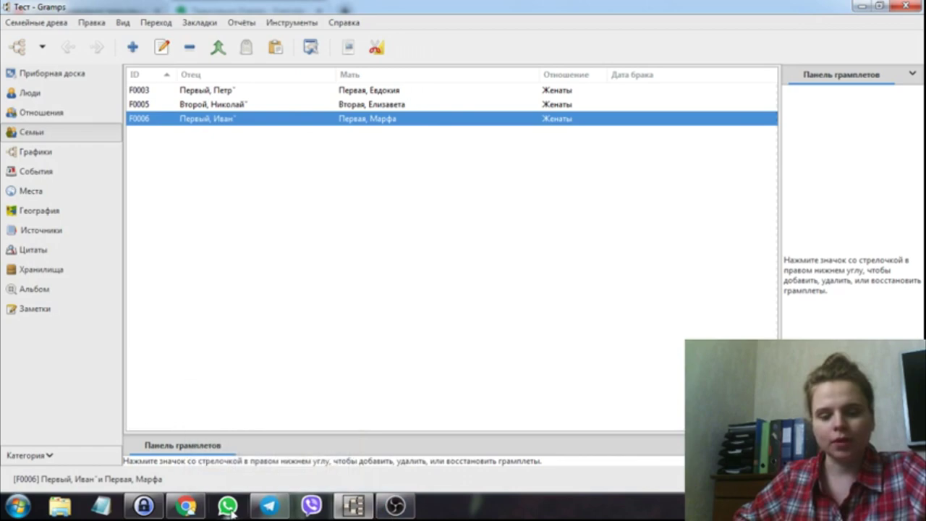
{"action": "left_click", "coordinate": [105, 70]}
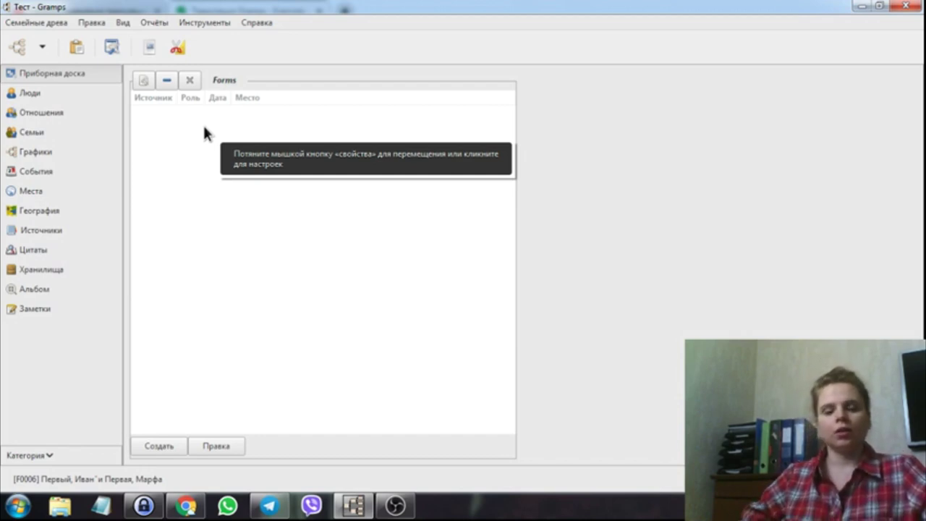
Switch to Chrome and open the bookmarked "Form Addons - Gramps" wiki page in a new tab.
{"action": "left_click", "coordinate": [188, 509]}
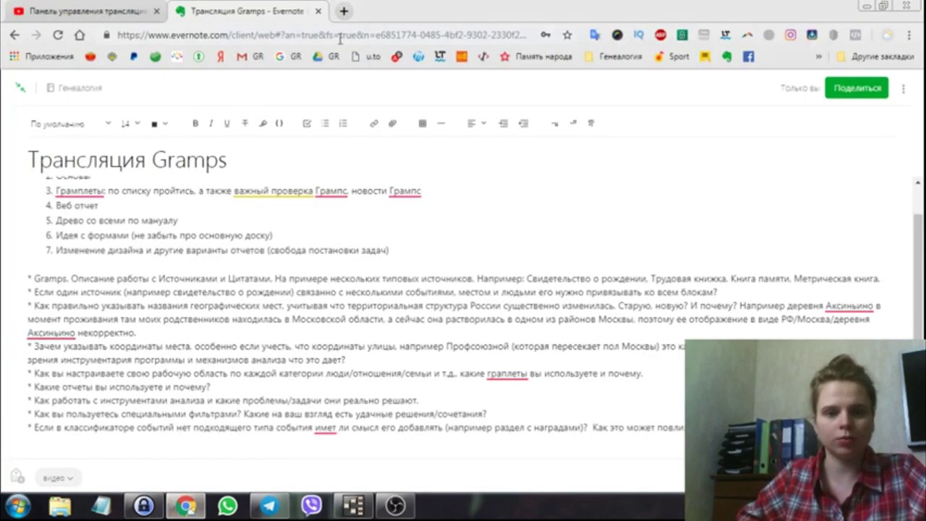
{"action": "left_click", "coordinate": [345, 12]}
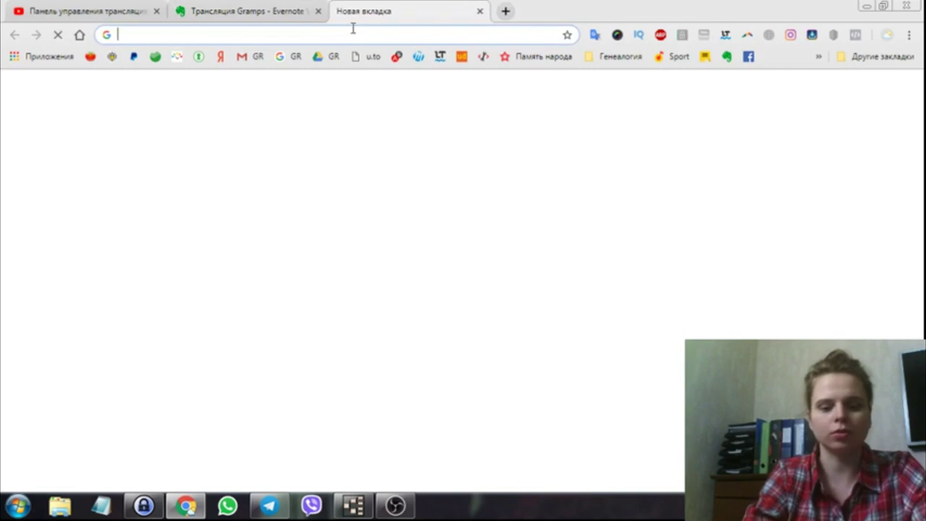
{"action": "type", "text": "gr"}
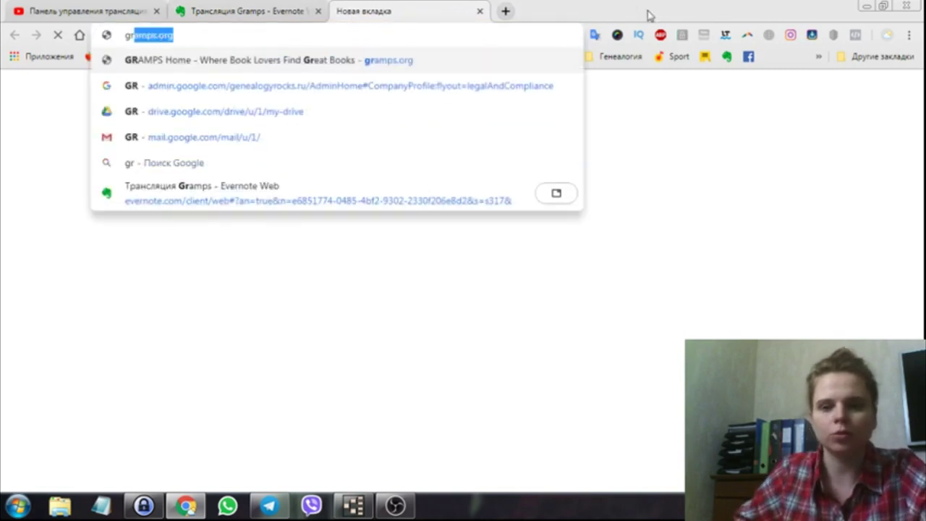
{"action": "left_click", "coordinate": [622, 57]}
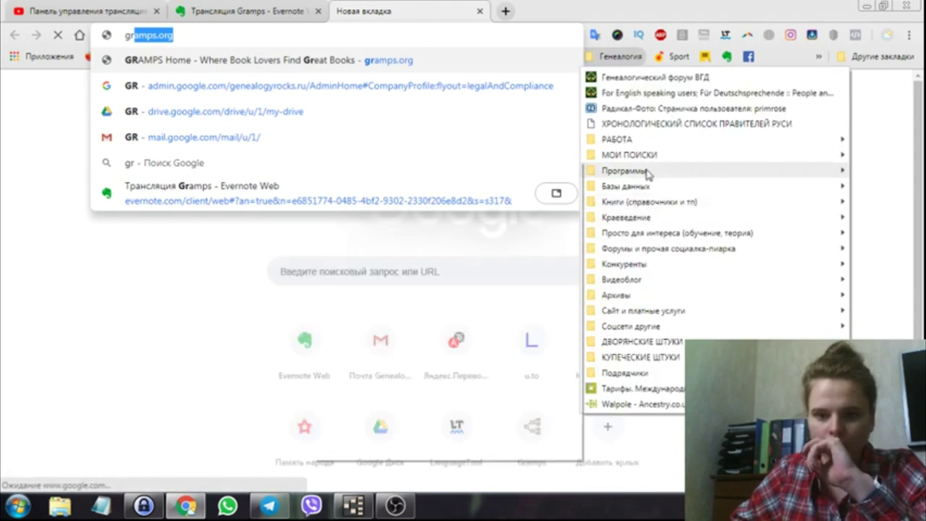
{"action": "mouse_move", "coordinate": [648, 173]}
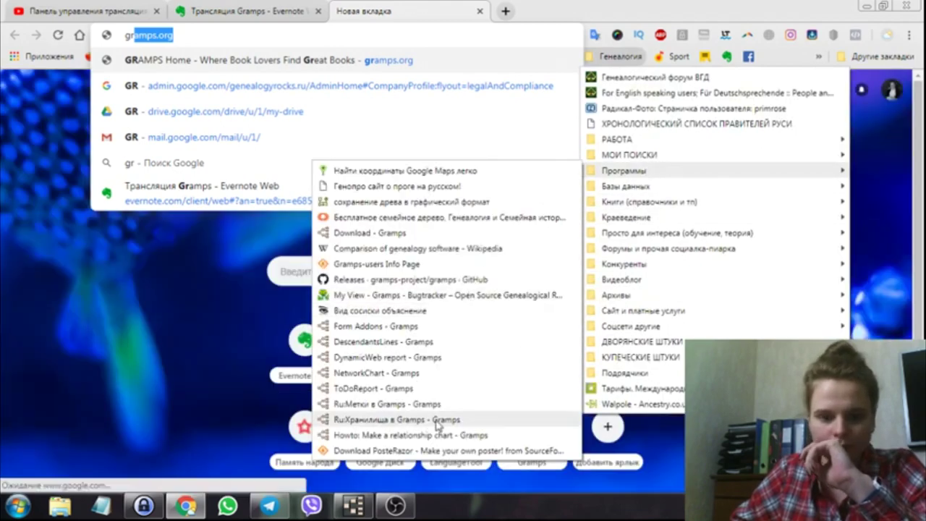
{"action": "left_click", "coordinate": [436, 326]}
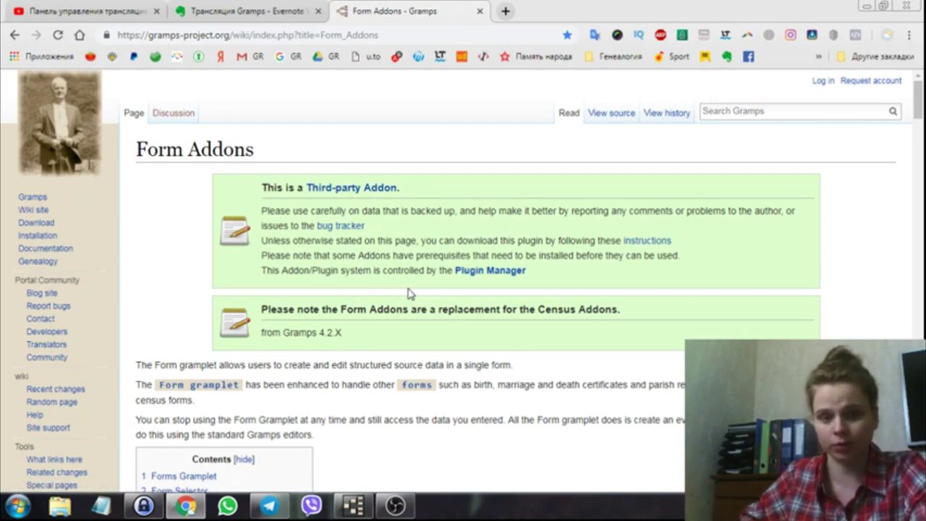
Read the introduction, the contents and the Forms Gramplet and Form Selector sections of the Form Addons page.
{"action": "scroll", "coordinate": [424, 337], "scroll_direction": "down", "scroll_amount": 2}
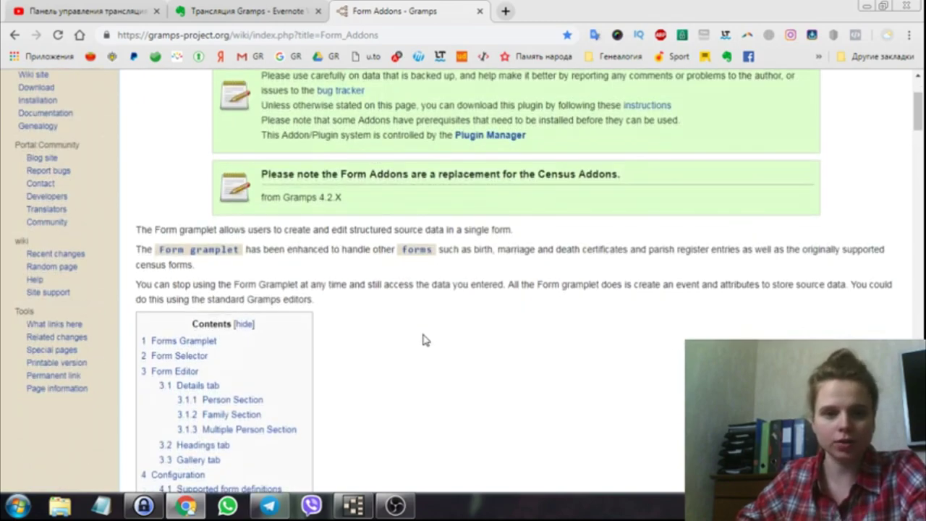
{"action": "scroll", "coordinate": [425, 340], "scroll_direction": "down", "scroll_amount": 2}
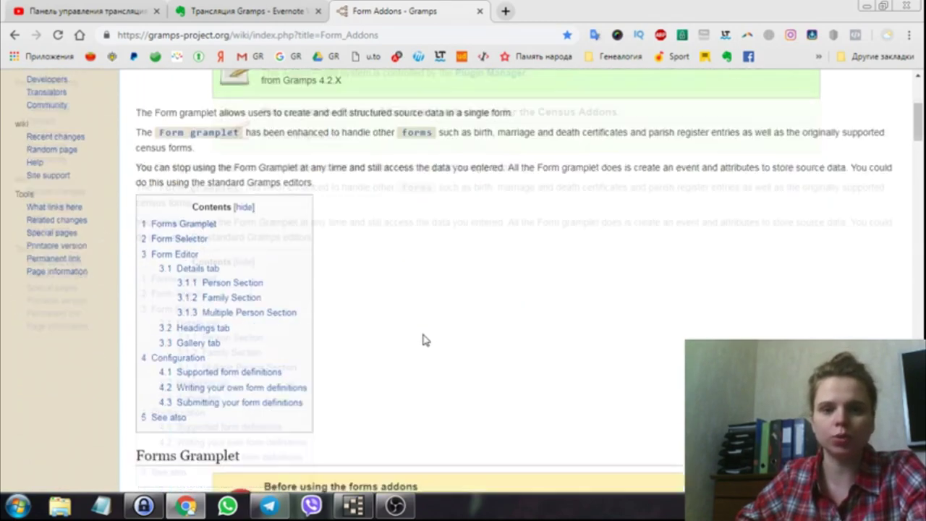
{"action": "scroll", "coordinate": [425, 340], "scroll_direction": "down", "scroll_amount": 1}
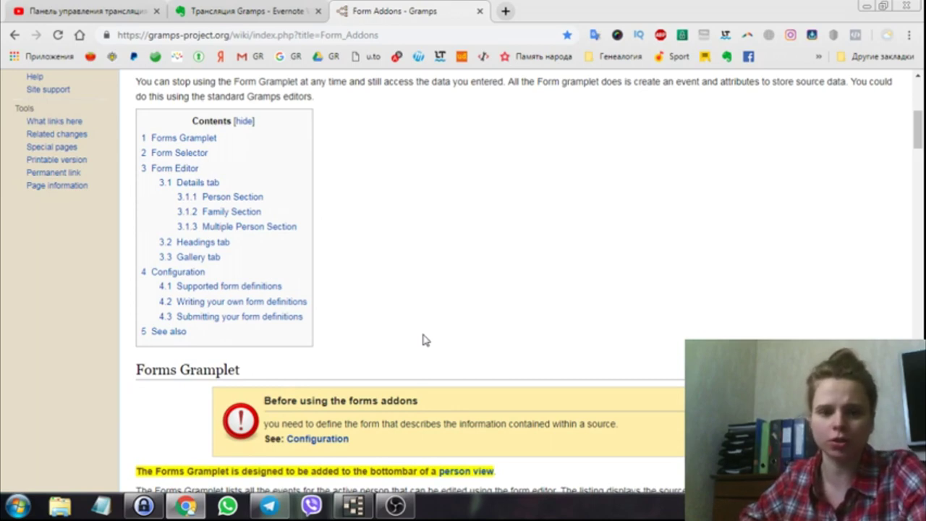
{"action": "scroll", "coordinate": [424, 340], "scroll_direction": "down", "scroll_amount": 5}
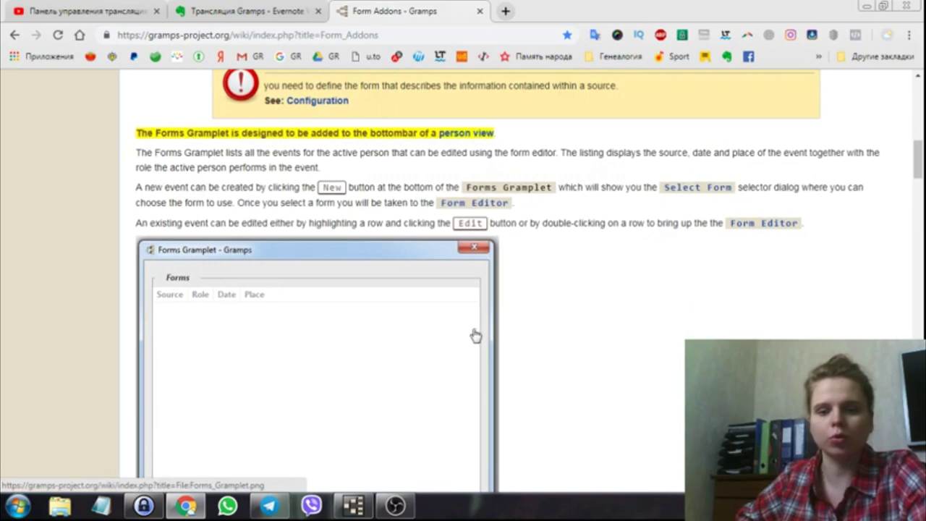
{"action": "scroll", "coordinate": [474, 335], "scroll_direction": "down", "scroll_amount": 2}
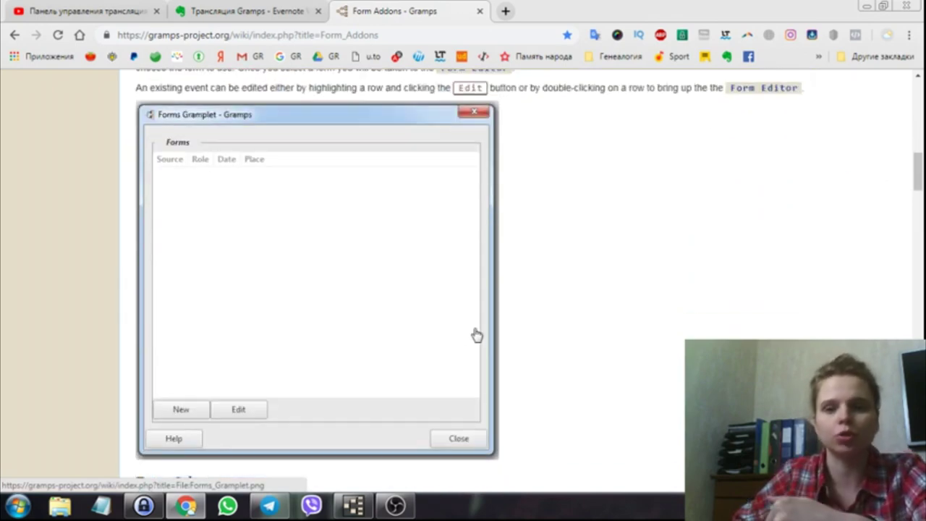
{"action": "scroll", "coordinate": [477, 332], "scroll_direction": "down", "scroll_amount": 3}
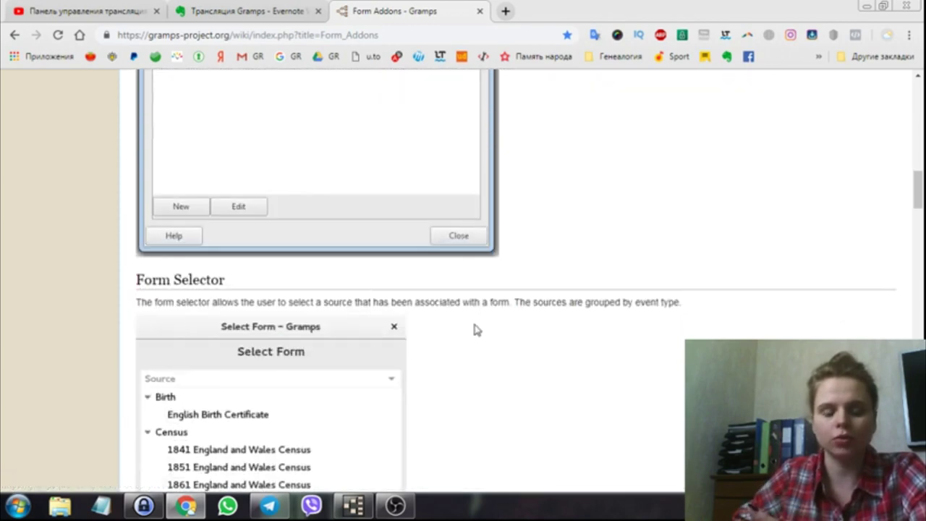
{"action": "scroll", "coordinate": [477, 330], "scroll_direction": "down", "scroll_amount": 2}
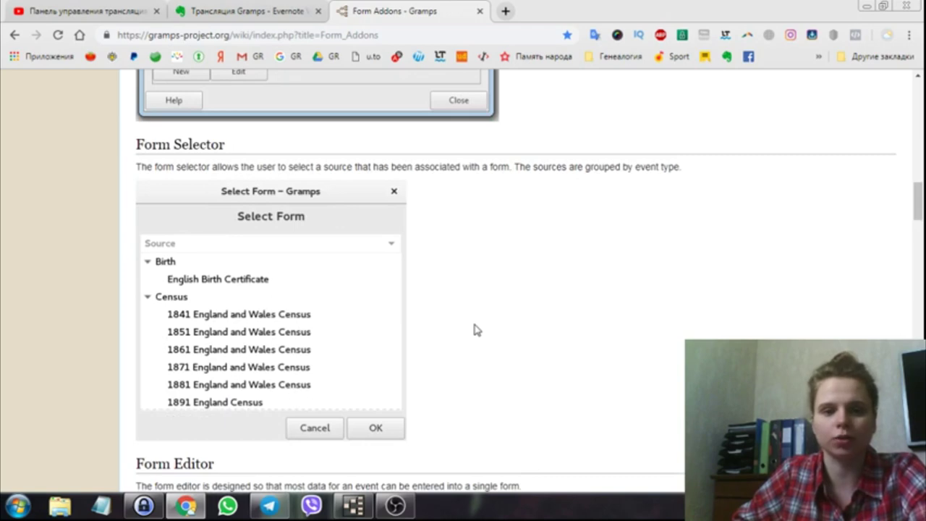
{"action": "scroll", "coordinate": [477, 330], "scroll_direction": "down", "scroll_amount": 2}
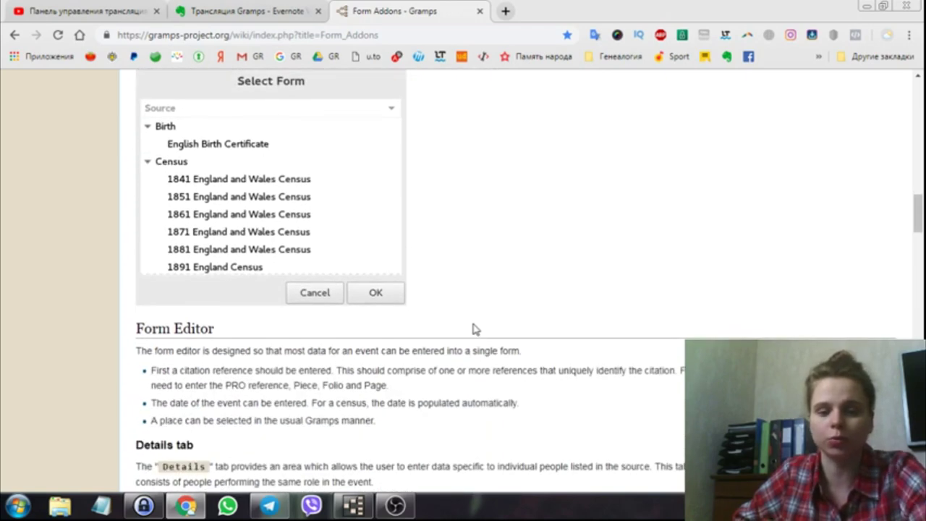
{"action": "scroll", "coordinate": [469, 328], "scroll_direction": "up", "scroll_amount": 1}
{"action": "scroll", "coordinate": [468, 325], "scroll_direction": "up", "scroll_amount": 3}
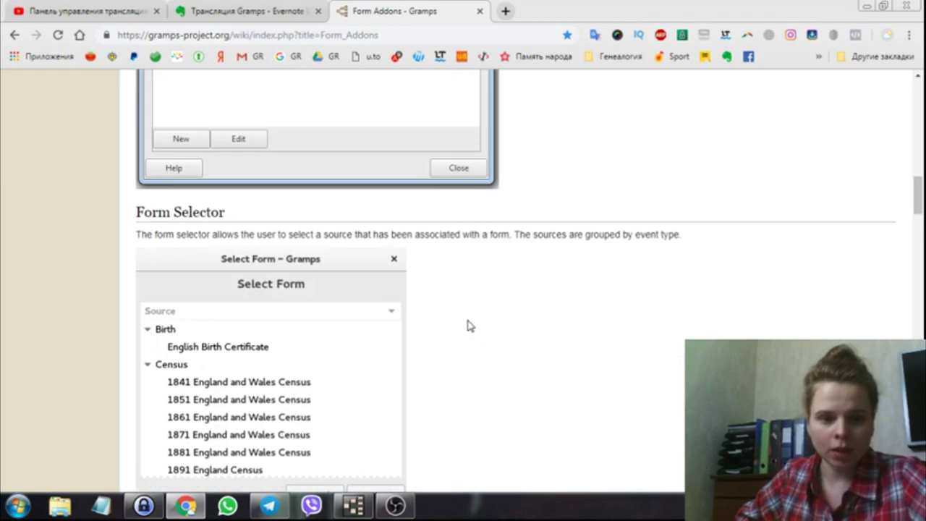
{"action": "scroll", "coordinate": [468, 325], "scroll_direction": "up", "scroll_amount": 4}
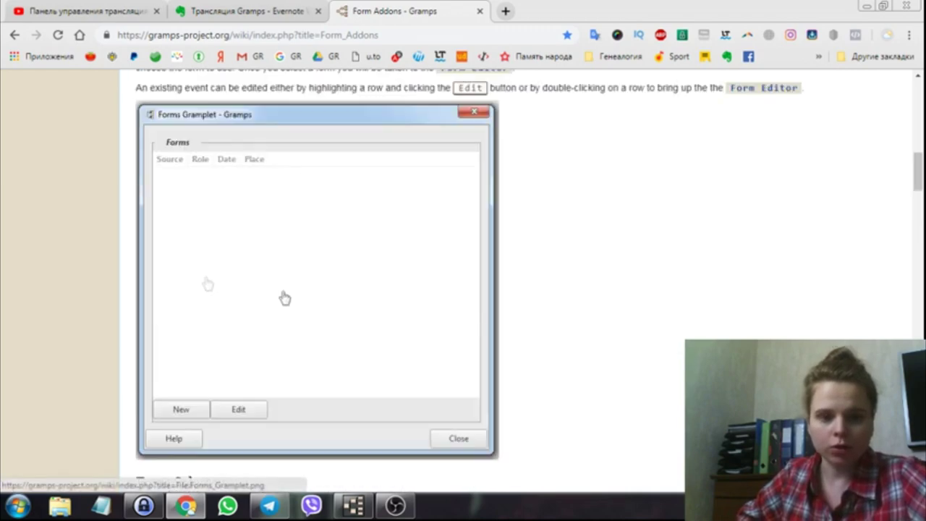
Examine the Form Editor section with its person, family and multiple person parts, and switch to the YouTube live dashboard.
{"action": "scroll", "coordinate": [368, 279], "scroll_direction": "down", "scroll_amount": 5}
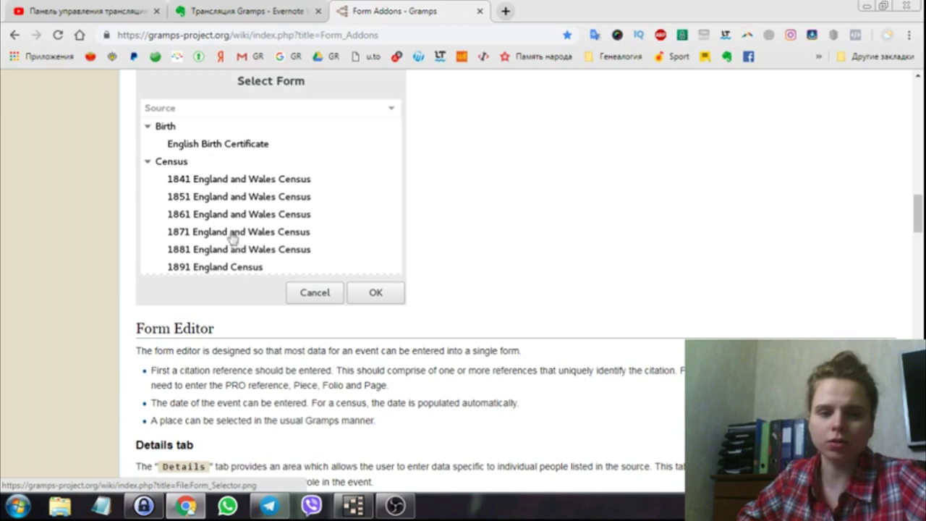
{"action": "scroll", "coordinate": [248, 241], "scroll_direction": "down", "scroll_amount": 2}
{"action": "scroll", "coordinate": [247, 241], "scroll_direction": "down", "scroll_amount": 4}
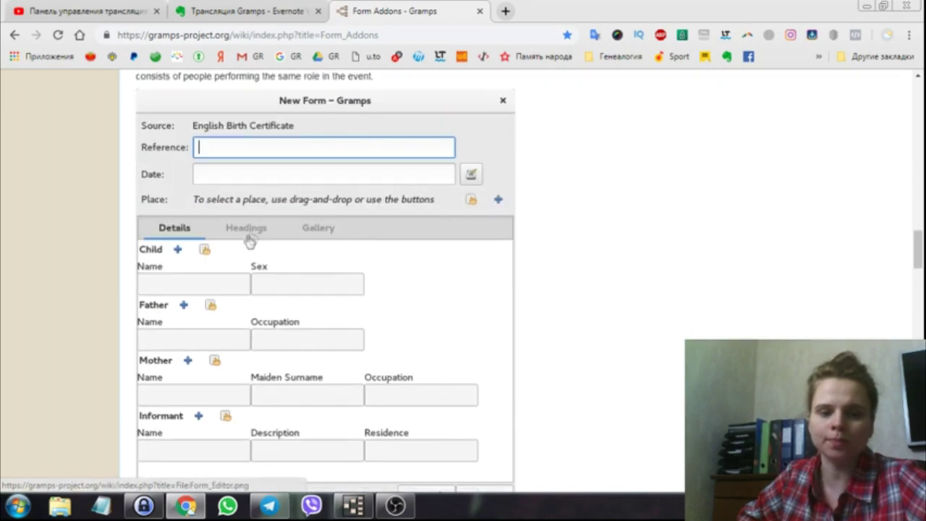
{"action": "scroll", "coordinate": [259, 229], "scroll_direction": "down", "scroll_amount": 2}
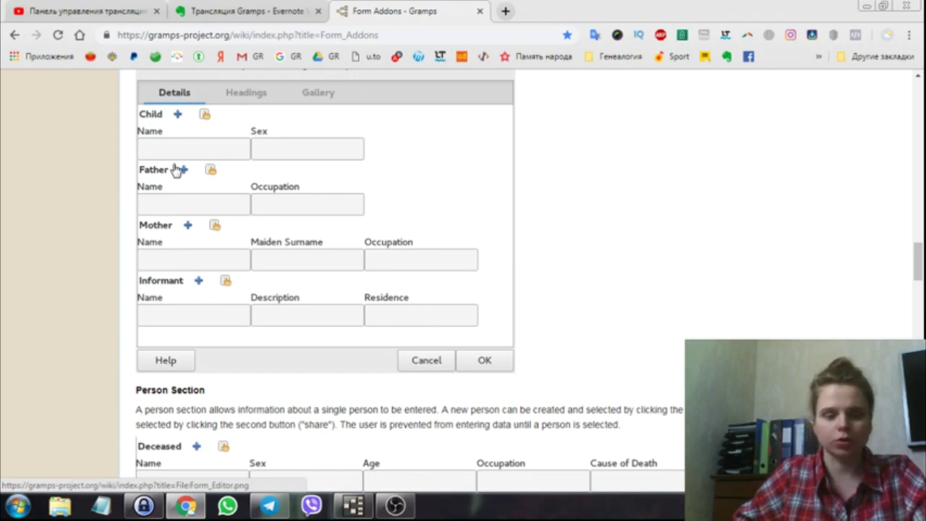
{"action": "scroll", "coordinate": [314, 317], "scroll_direction": "down", "scroll_amount": 3}
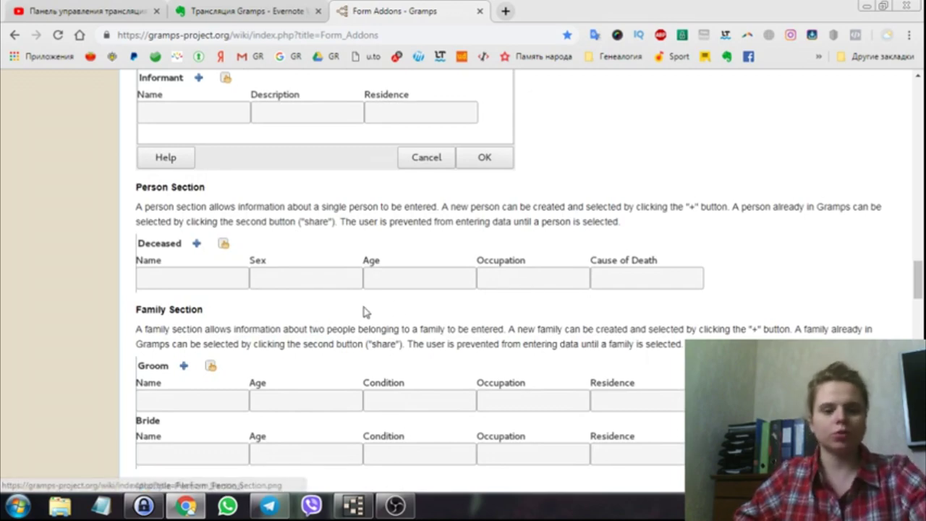
{"action": "scroll", "coordinate": [365, 312], "scroll_direction": "down", "scroll_amount": 4}
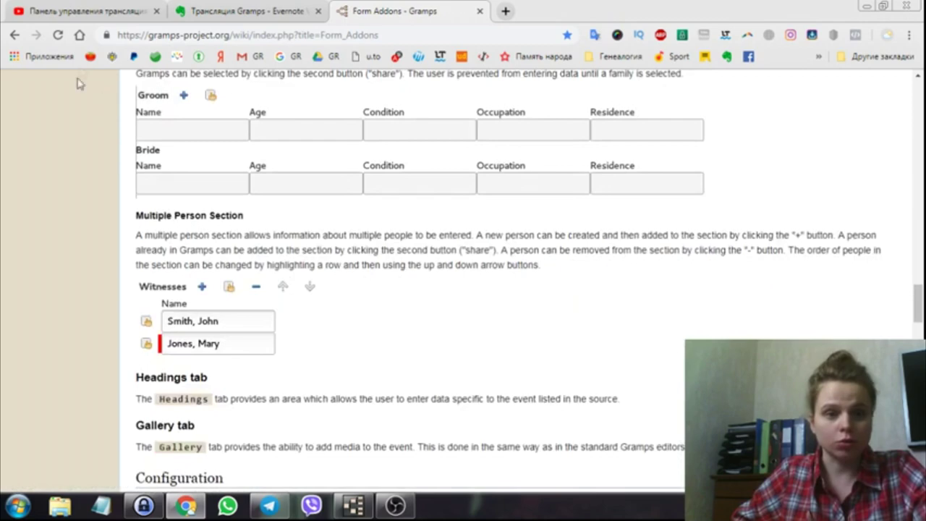
{"action": "left_click", "coordinate": [88, 12]}
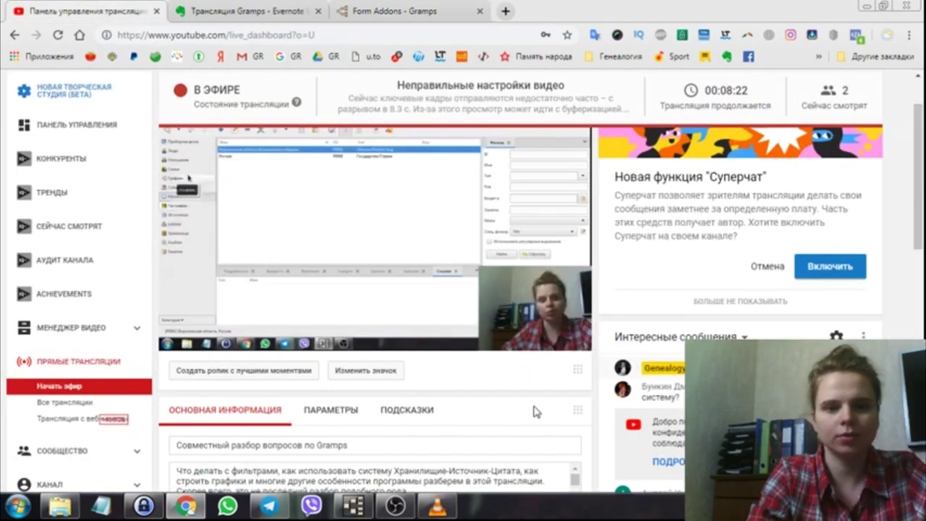
View the Forms gramplet on the Gramps dashboard, then check the viewers' chat on the YouTube live dashboard in Chrome.
{"action": "key", "text": "alt+Tab"}
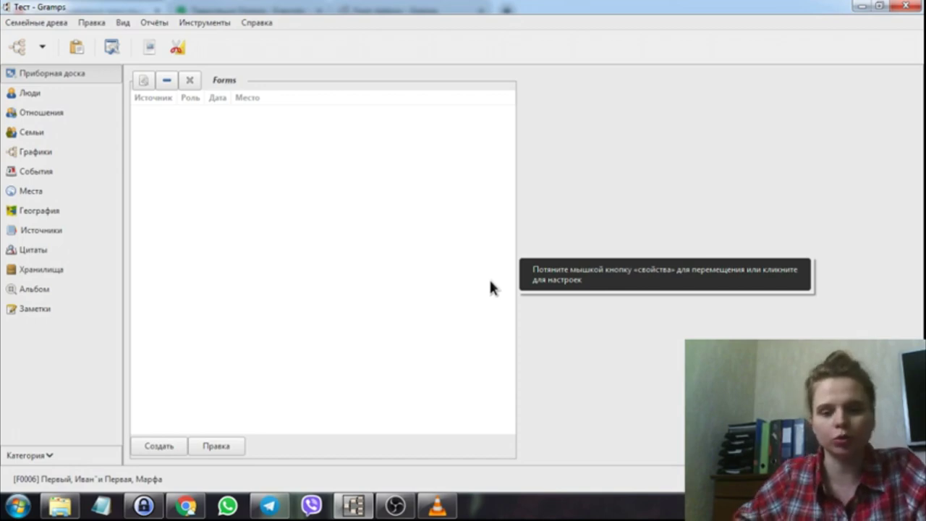
{"action": "left_click", "coordinate": [190, 506]}
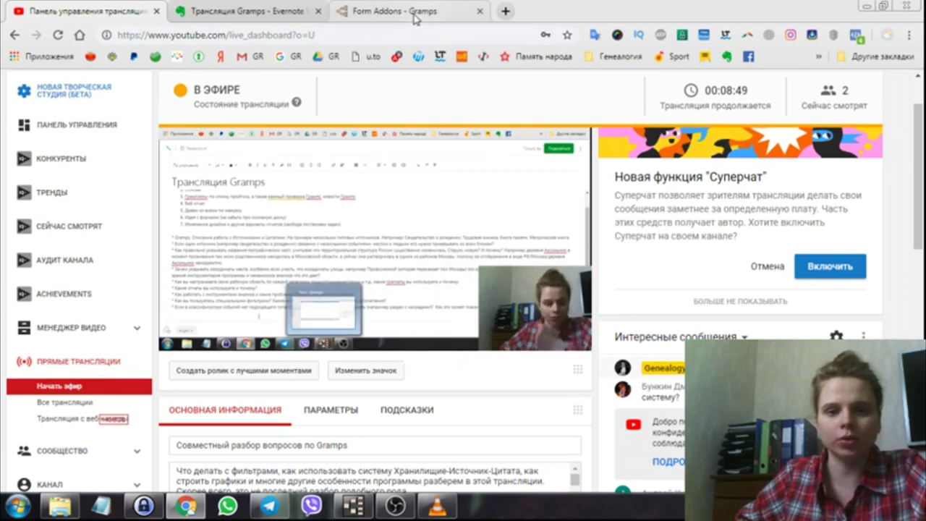
{"action": "scroll", "coordinate": [677, 289], "scroll_direction": "down", "scroll_amount": 3}
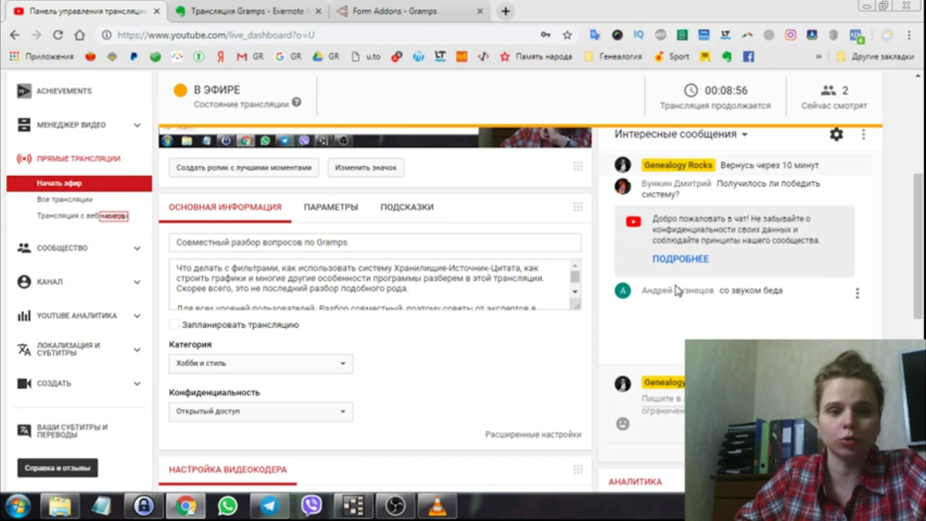
{"action": "scroll", "coordinate": [677, 290], "scroll_direction": "up", "scroll_amount": 4}
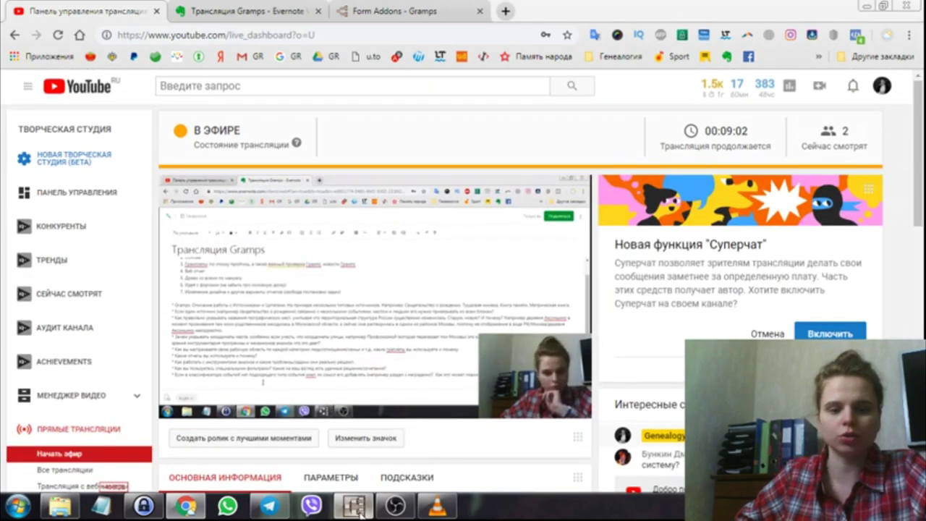
Read the supported form definitions and "Writing your own form definitions" sections of the Form Addons wiki page.
{"action": "left_click", "coordinate": [366, 12]}
{"action": "scroll", "coordinate": [514, 274], "scroll_direction": "down", "scroll_amount": 1}
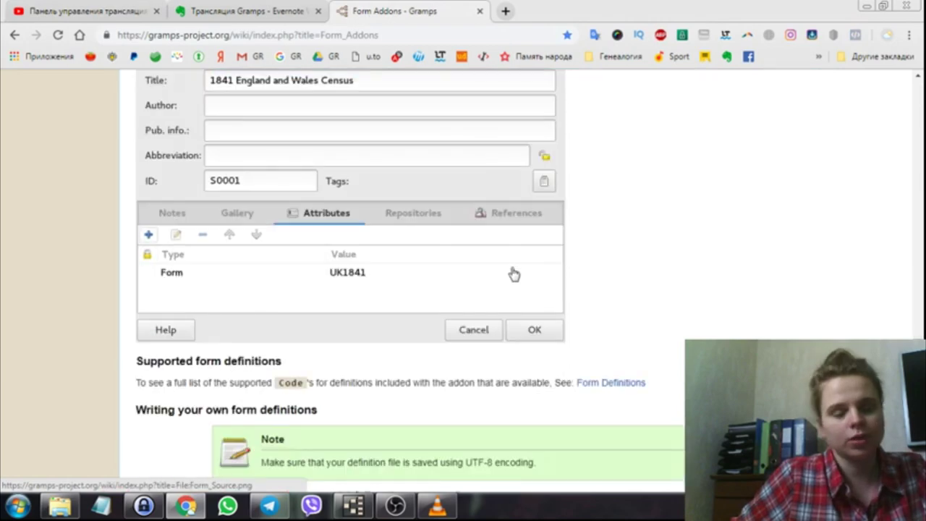
{"action": "scroll", "coordinate": [514, 273], "scroll_direction": "down", "scroll_amount": 1}
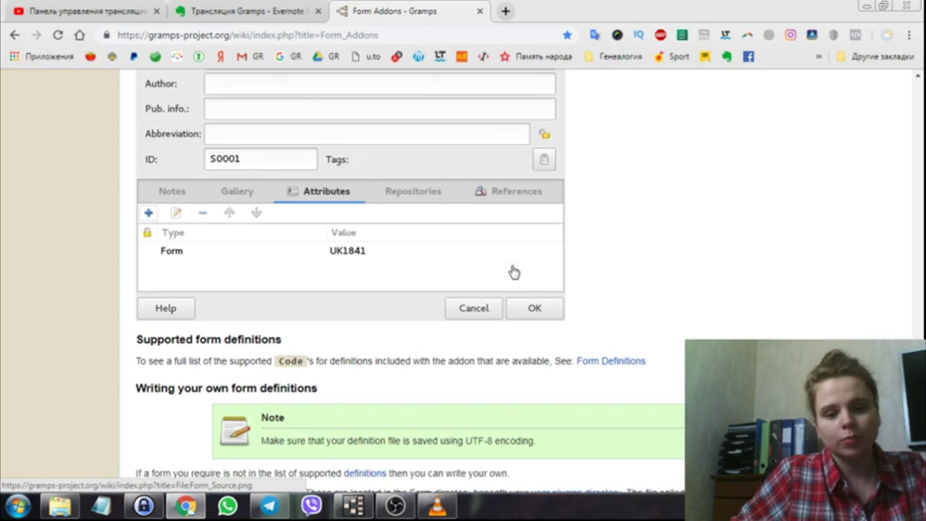
{"action": "scroll", "coordinate": [513, 272], "scroll_direction": "down", "scroll_amount": 5}
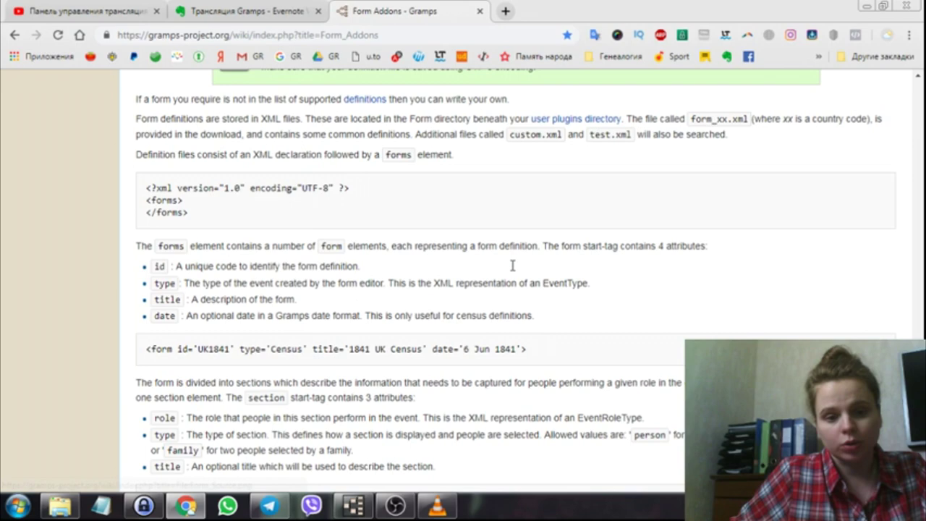
Check the Evernote broadcast plan and open the bookmarked "Howto: Make a relationship chart - Gramps" page in the wiki tab.
{"action": "key", "text": "ctrl+shift+Tab"}
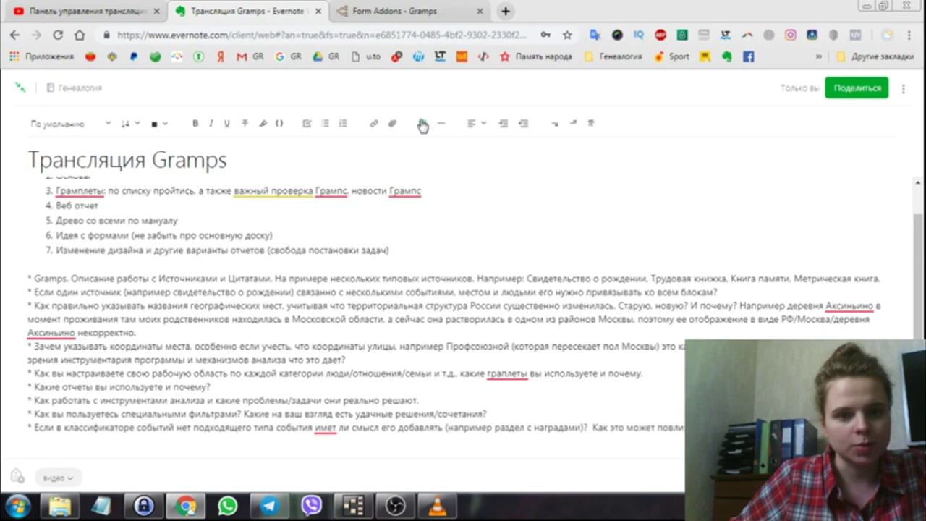
{"action": "key", "text": "ctrl+Tab"}
{"action": "left_click", "coordinate": [621, 56]}
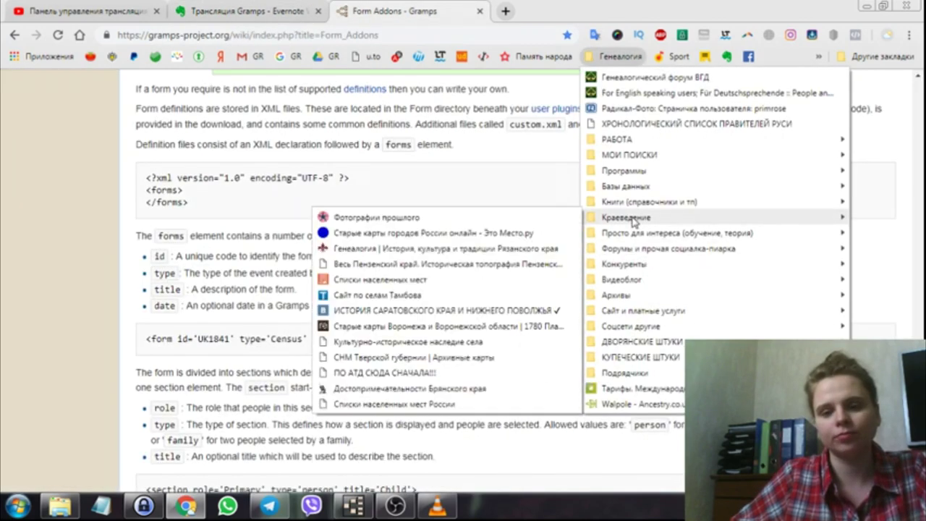
{"action": "mouse_move", "coordinate": [620, 176]}
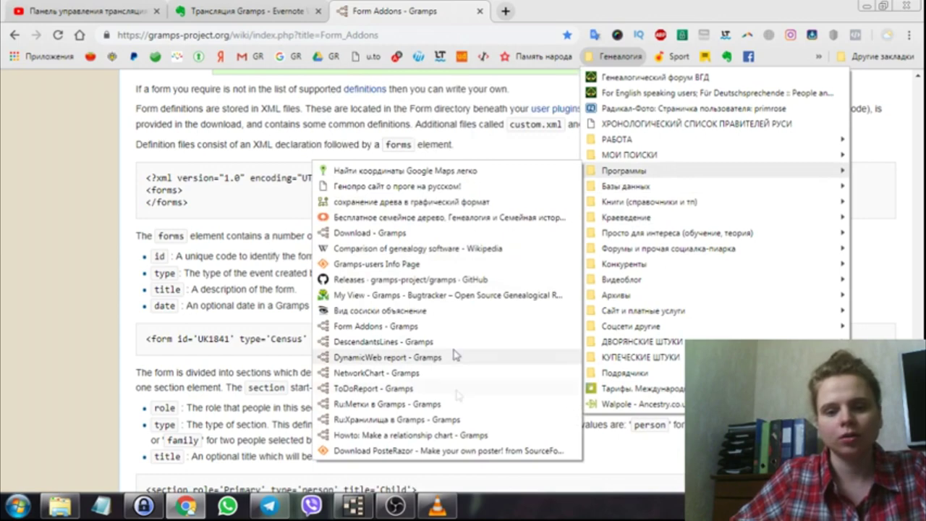
{"action": "left_click", "coordinate": [479, 435]}
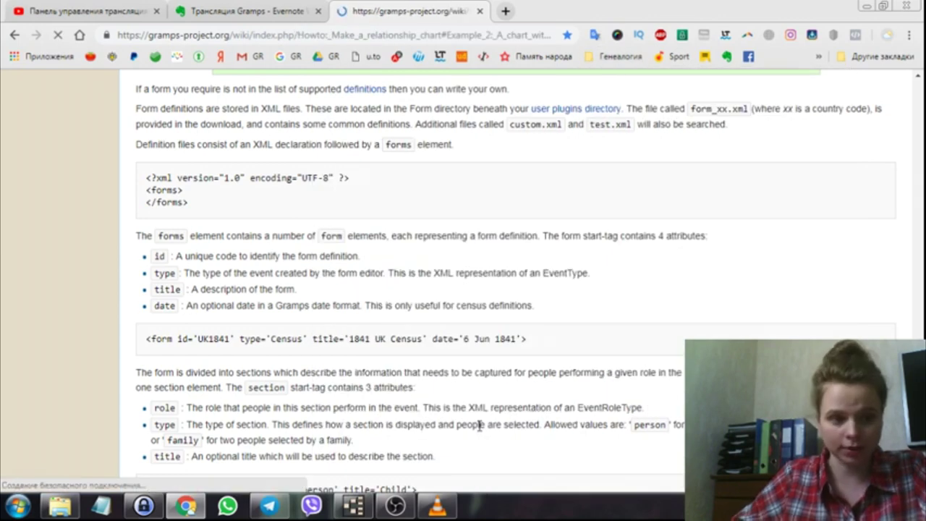
View the pedigree chart in Gramps, then read Example 2 about ancestors, descendants and their families on the wiki page in Chrome.
{"action": "left_click", "coordinate": [360, 511]}
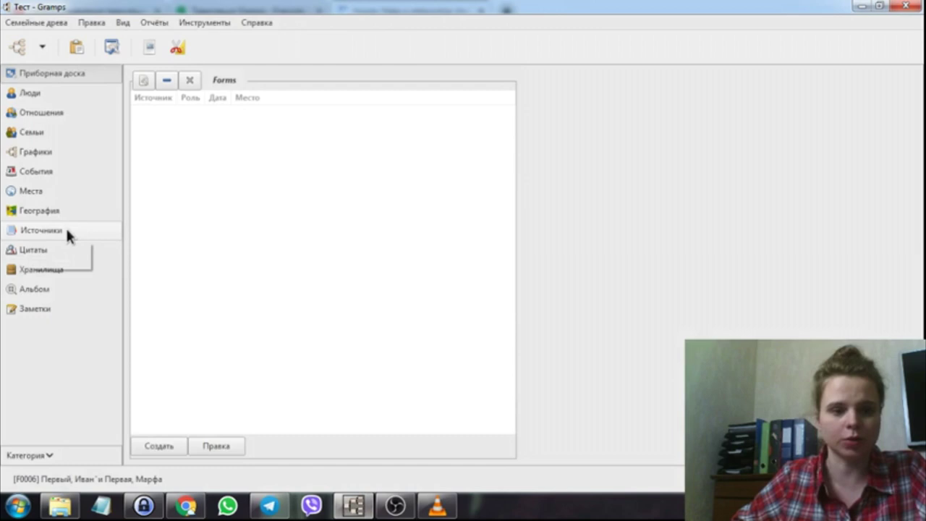
{"action": "left_click", "coordinate": [75, 151]}
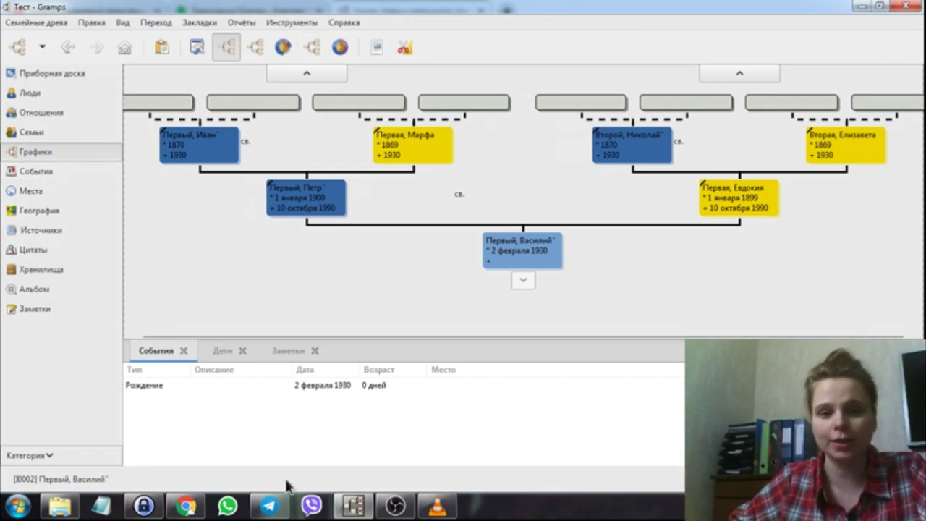
{"action": "mouse_move", "coordinate": [194, 510]}
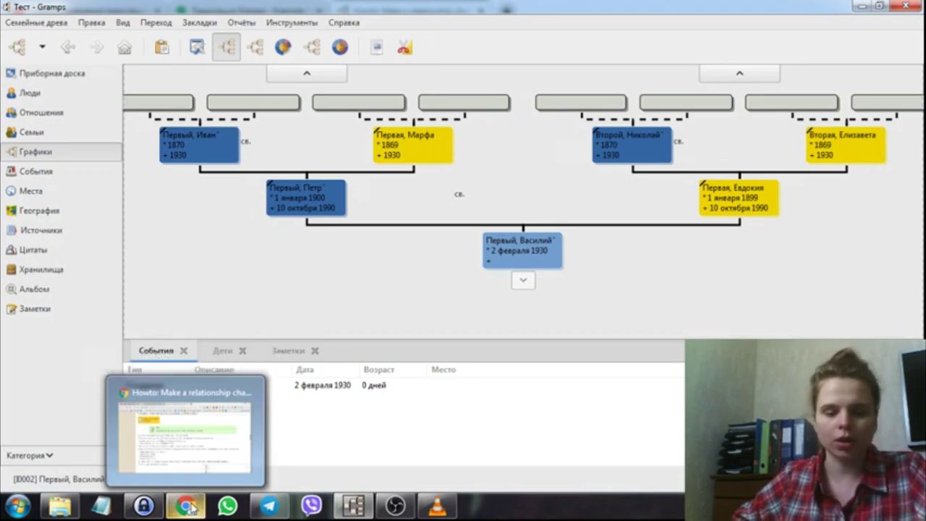
{"action": "left_click", "coordinate": [193, 499]}
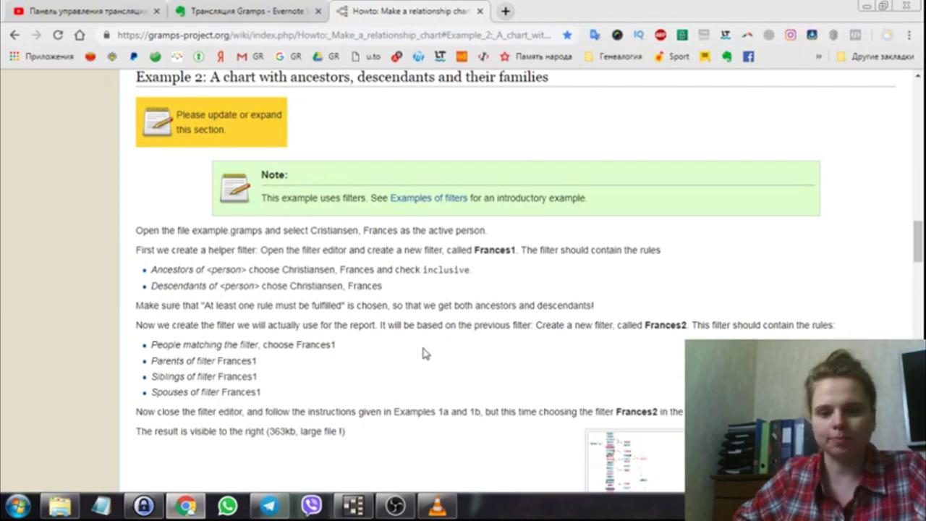
{"action": "scroll", "coordinate": [424, 351], "scroll_direction": "down", "scroll_amount": 2}
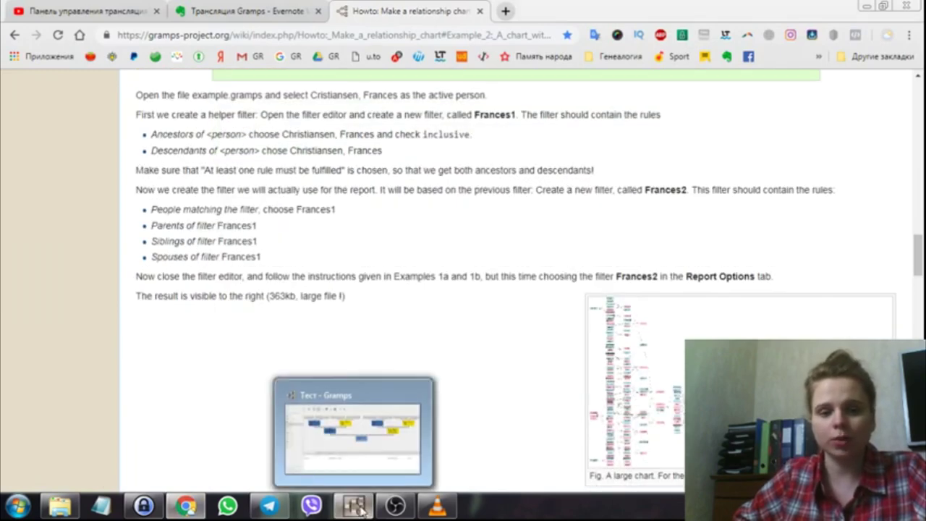
Switch to Gramps and add the Фильтр gramplet to the sidebar of the Графики view.
{"action": "left_click", "coordinate": [414, 481]}
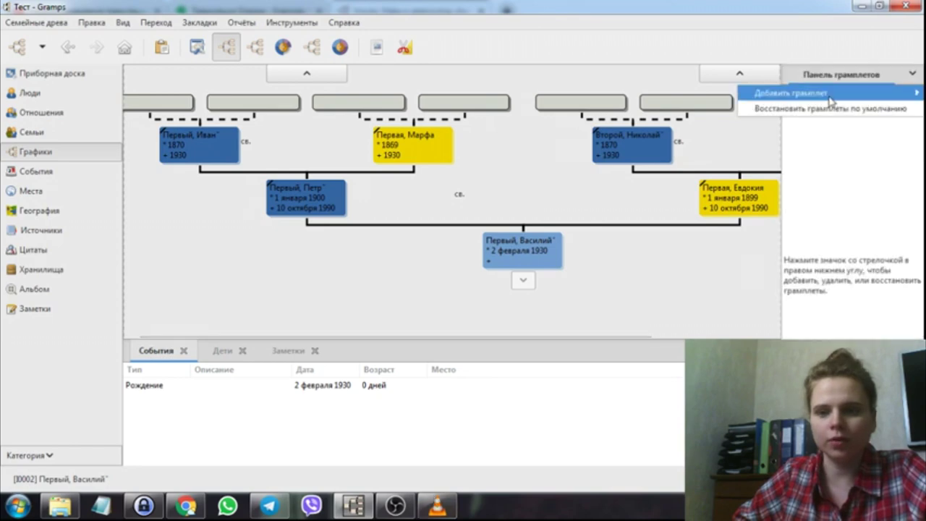
{"action": "mouse_move", "coordinate": [772, 94]}
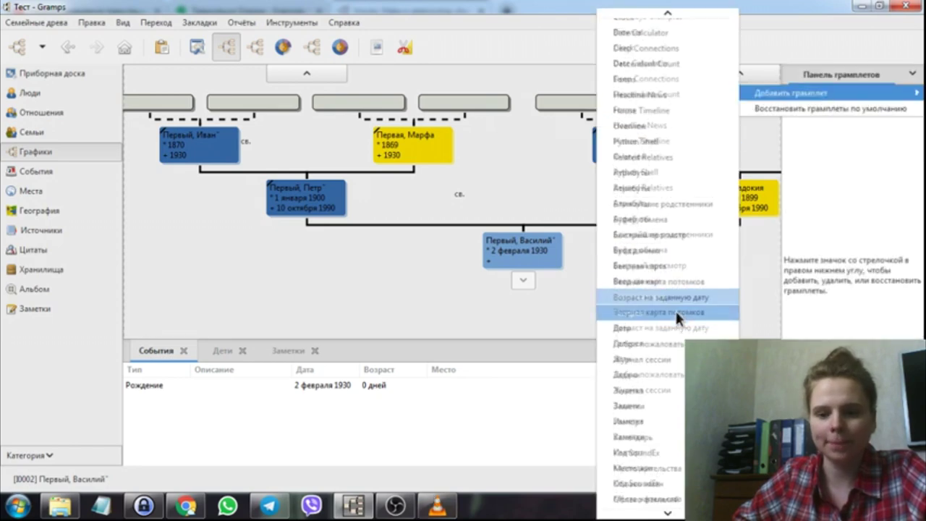
{"action": "scroll", "coordinate": [676, 318], "scroll_direction": "down", "scroll_amount": 5}
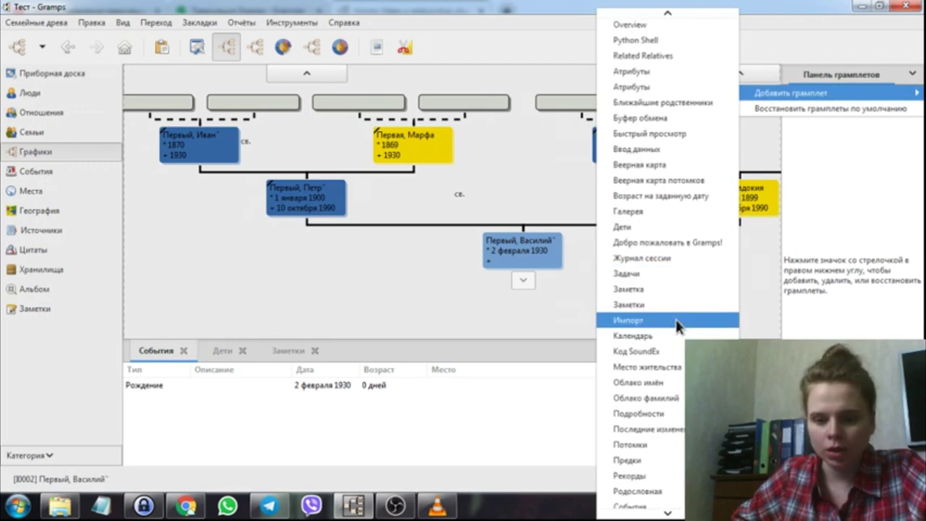
{"action": "scroll", "coordinate": [677, 329], "scroll_direction": "down", "scroll_amount": 2}
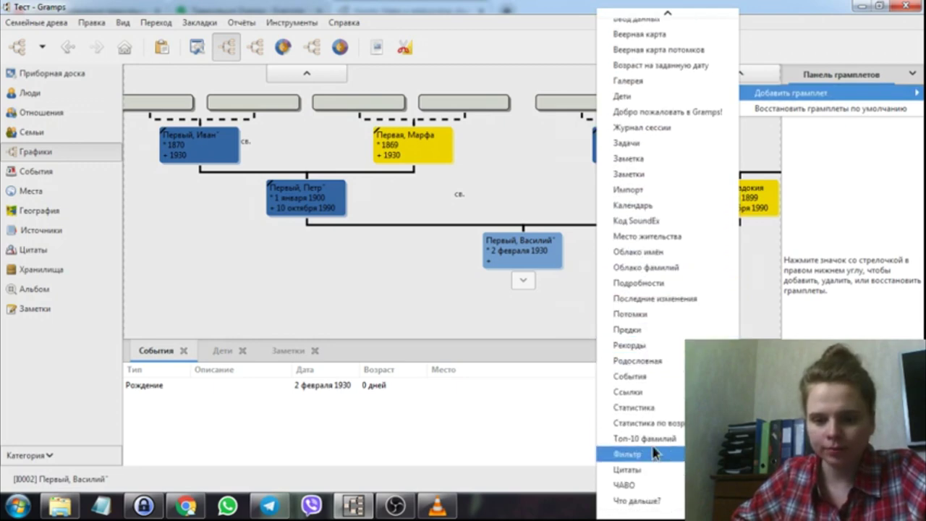
{"action": "left_click", "coordinate": [678, 439]}
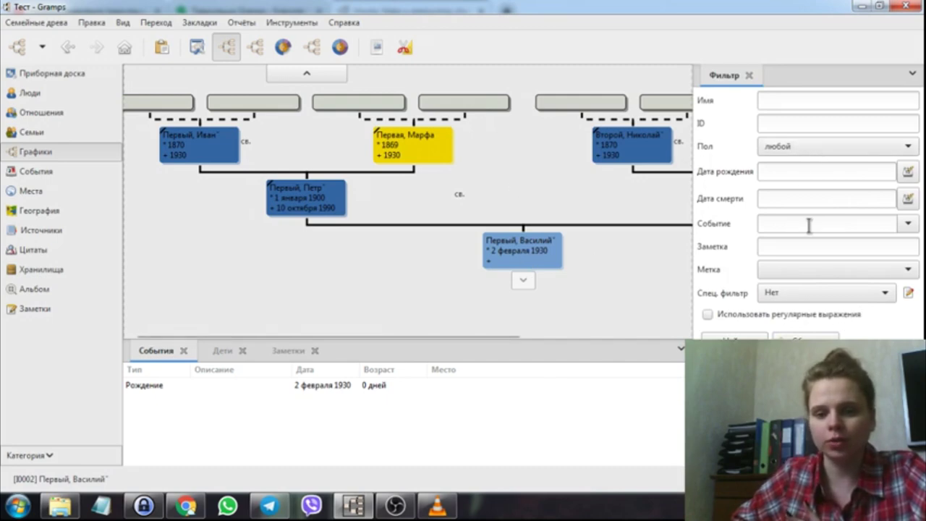
Widen the filter sidebar of the people list and start defining a new custom person filter.
{"action": "left_click", "coordinate": [68, 100]}
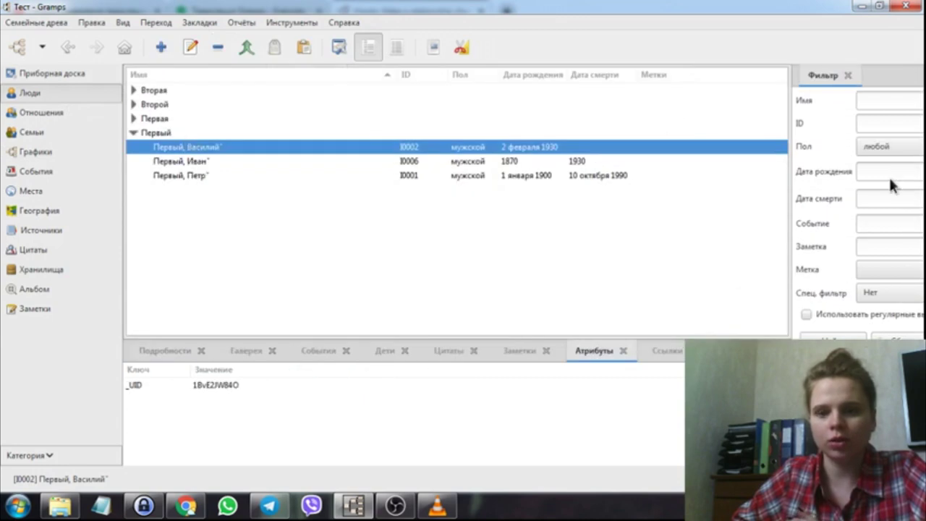
{"action": "left_click_drag", "start_coordinate": [790, 107], "coordinate": [696, 112]}
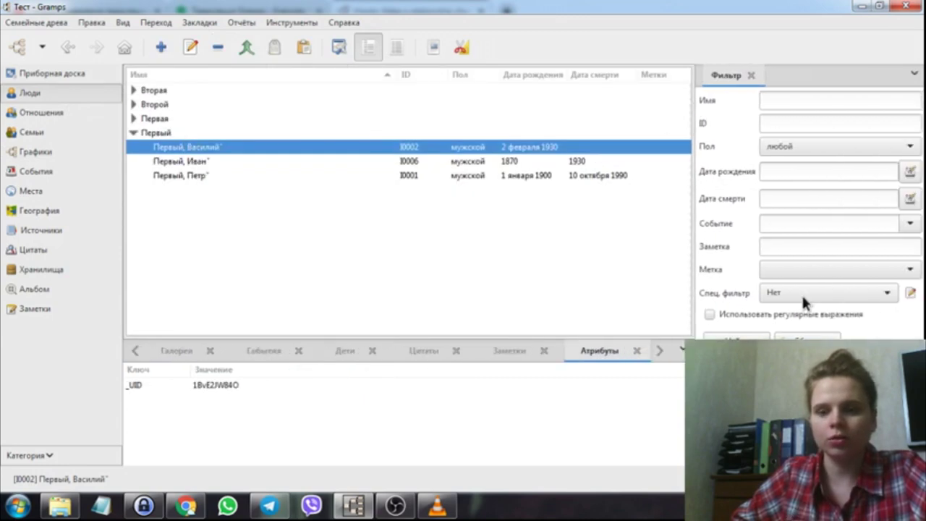
{"action": "left_click", "coordinate": [911, 292]}
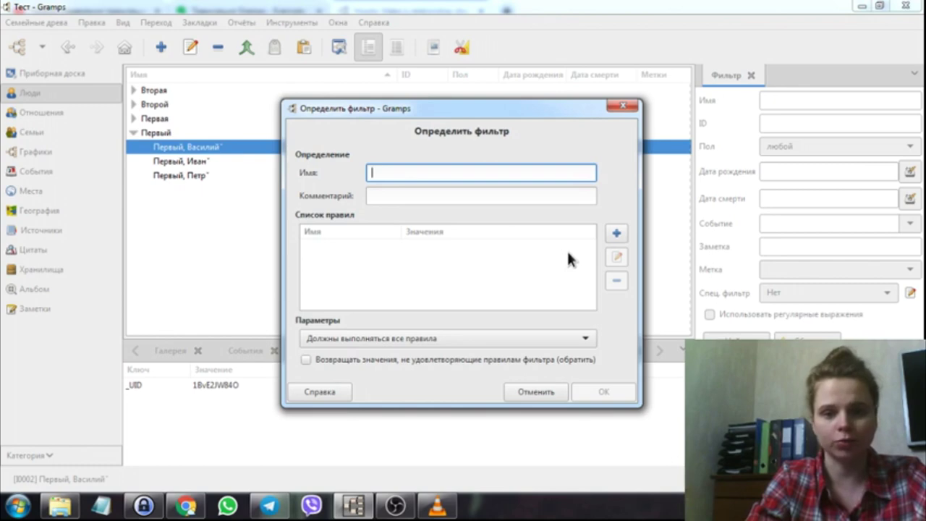
Name the filter with the selected person's first name followed directly by 1, and set its rule option to "Должно выполняться хотя бы одно правило".
{"action": "type", "text": "ВАсил"}
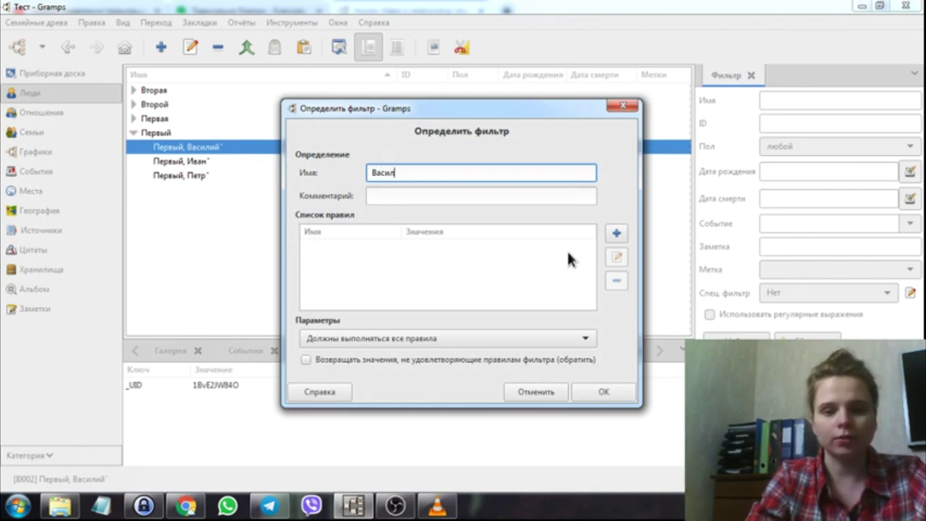
{"action": "type", "text": "ий 1"}
{"action": "key", "text": "BackSpace"}
{"action": "key", "text": "BackSpace"}
{"action": "type", "text": "1"}
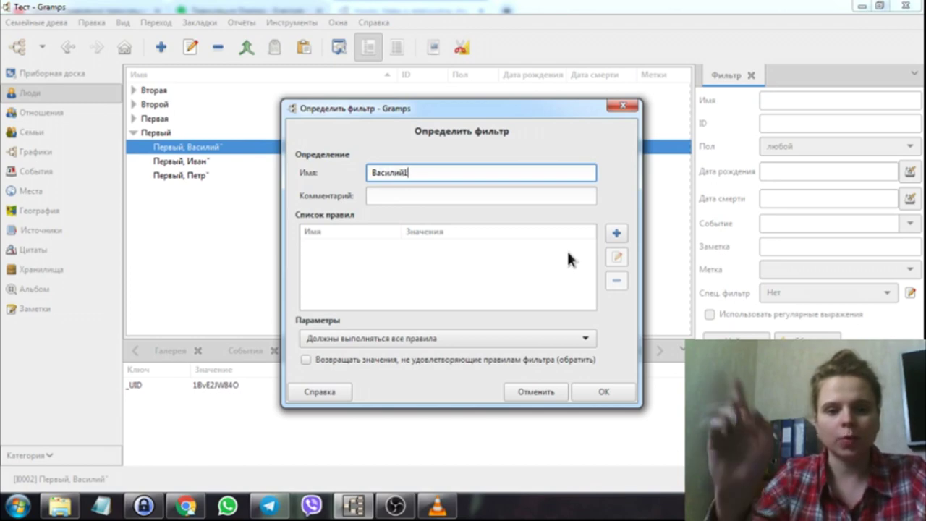
{"action": "left_click", "coordinate": [536, 338]}
{"action": "left_click", "coordinate": [536, 354]}
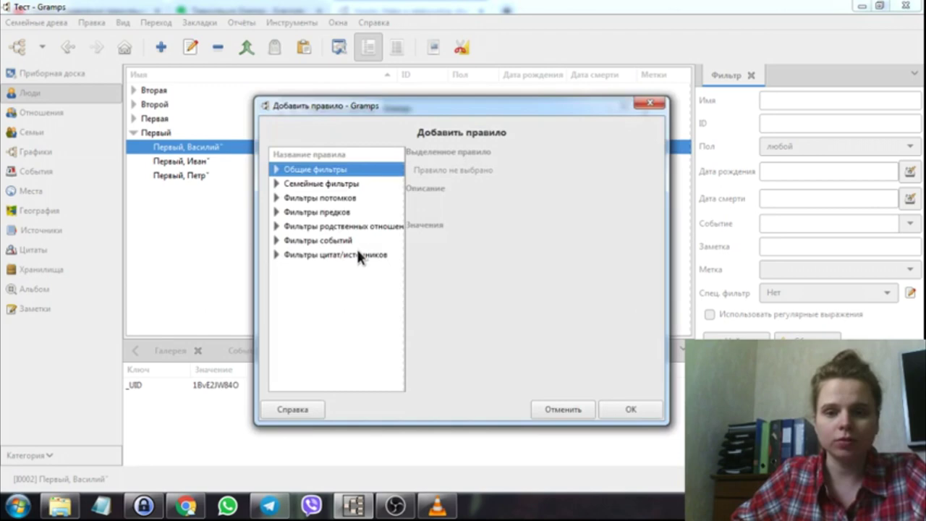
Add the descendant rule "Потомки <лица>" to the filter for the person highlighted in the people list.
{"action": "left_click", "coordinate": [276, 199]}
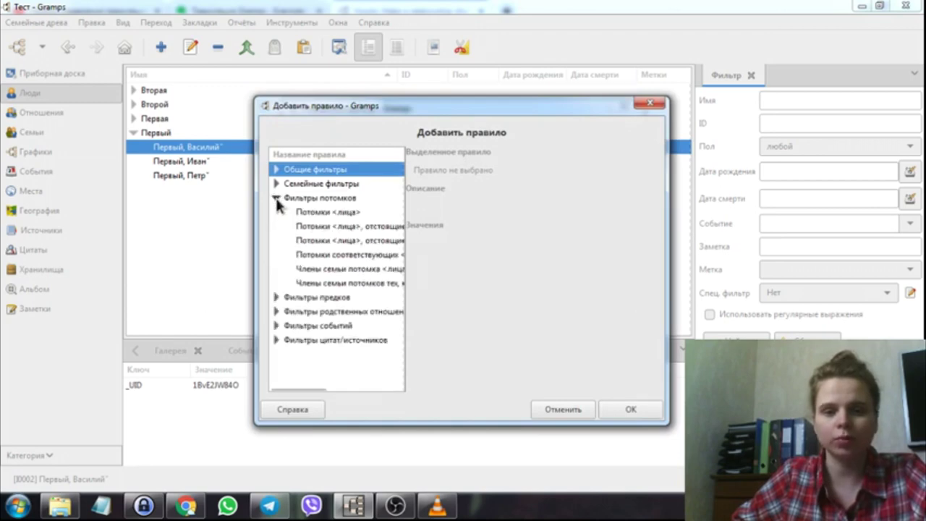
{"action": "left_click", "coordinate": [325, 212]}
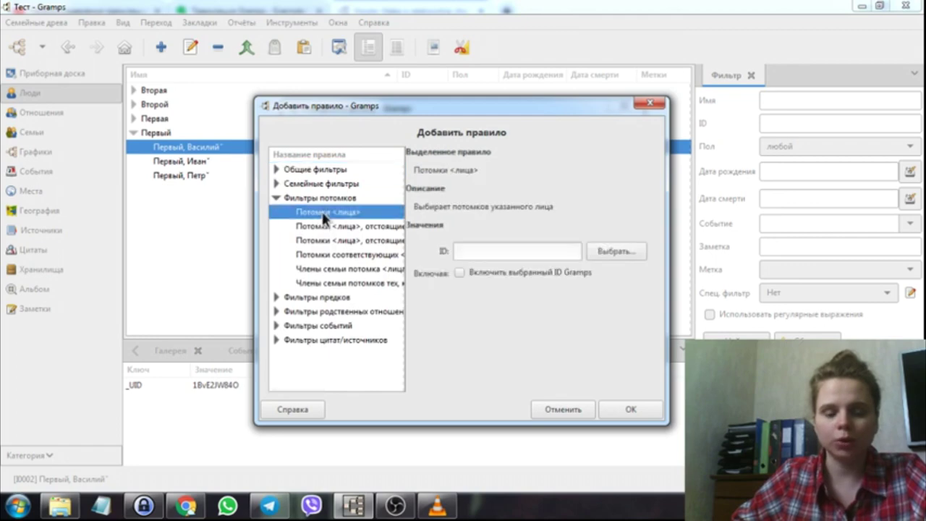
{"action": "left_click", "coordinate": [619, 251]}
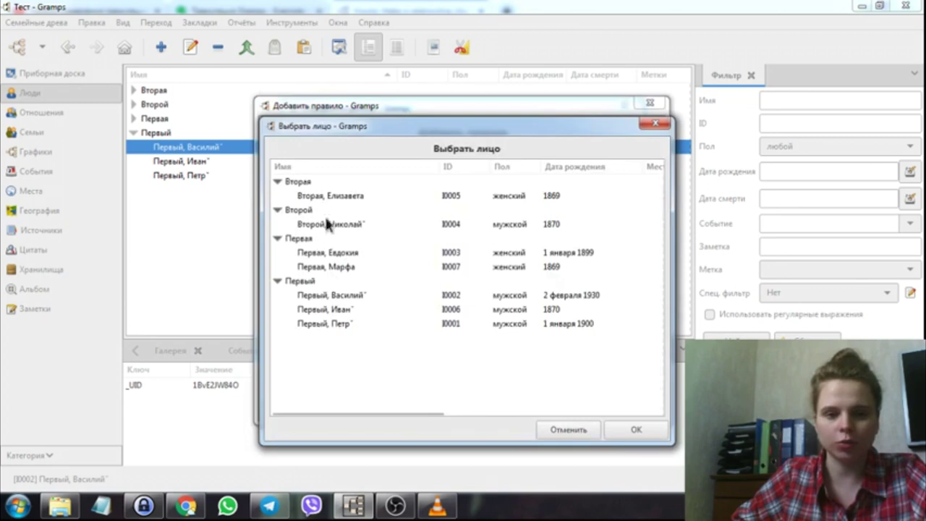
{"action": "left_click", "coordinate": [337, 298]}
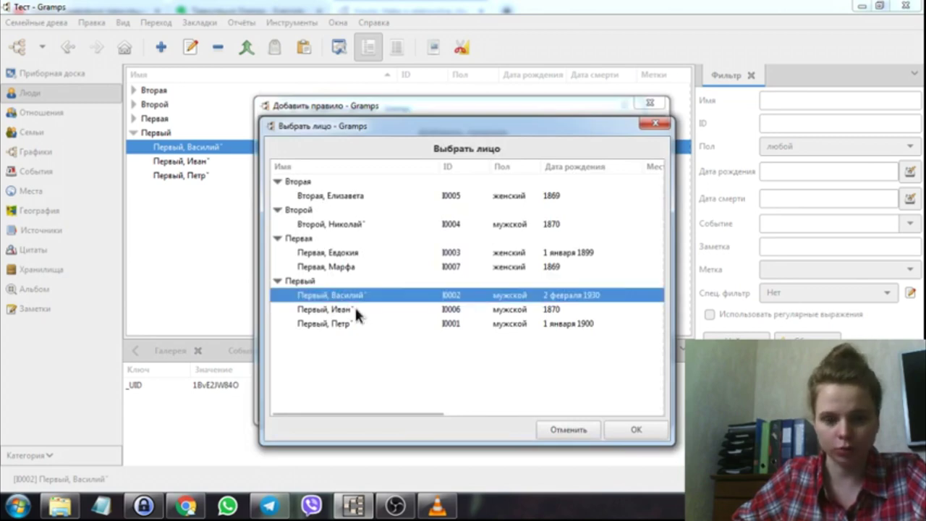
{"action": "left_click", "coordinate": [627, 430]}
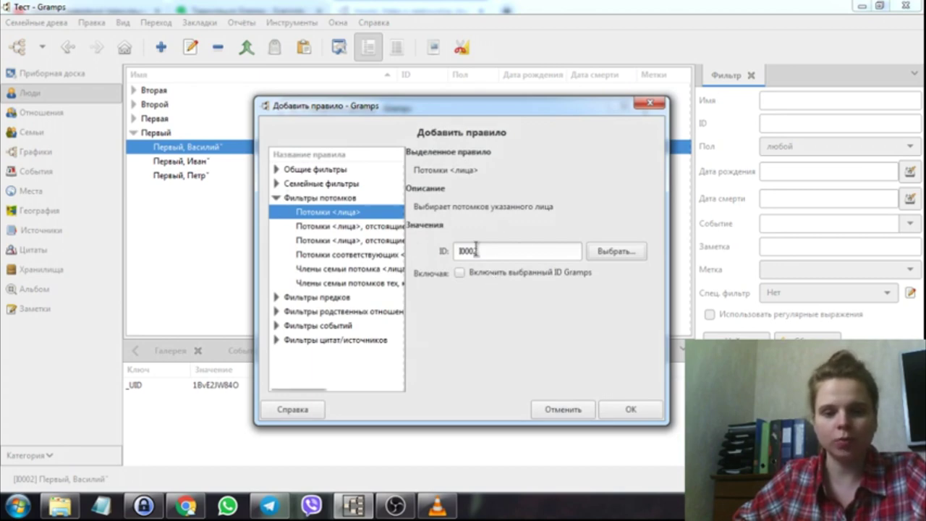
{"action": "left_click", "coordinate": [630, 410]}
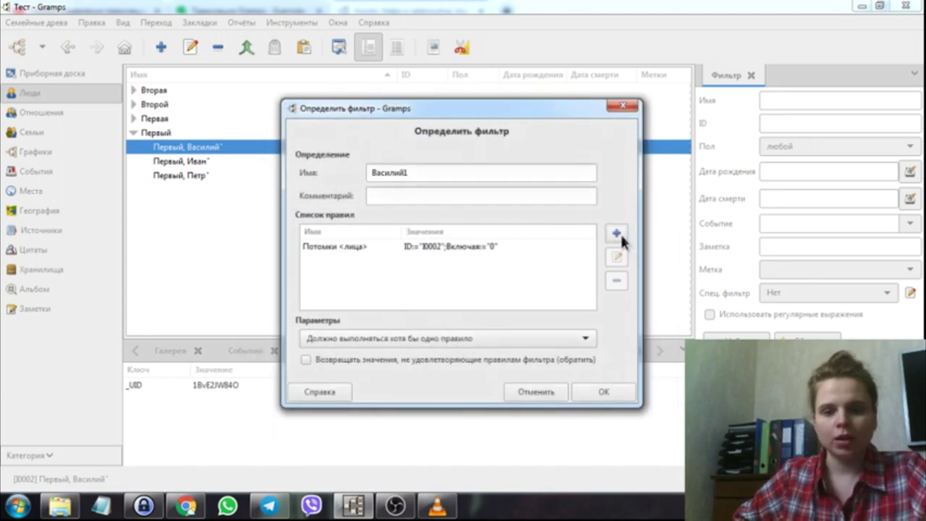
Add the ancestor rule "Предки <лица>" for the same person with "Включить выбранный ID Gramps" enabled, and save the filter.
{"action": "double_click", "coordinate": [436, 246]}
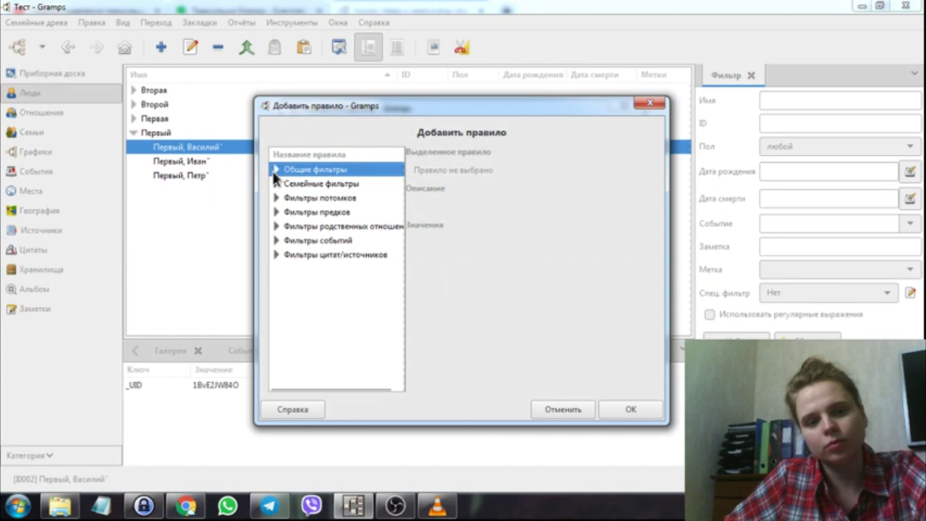
{"action": "left_click", "coordinate": [276, 212]}
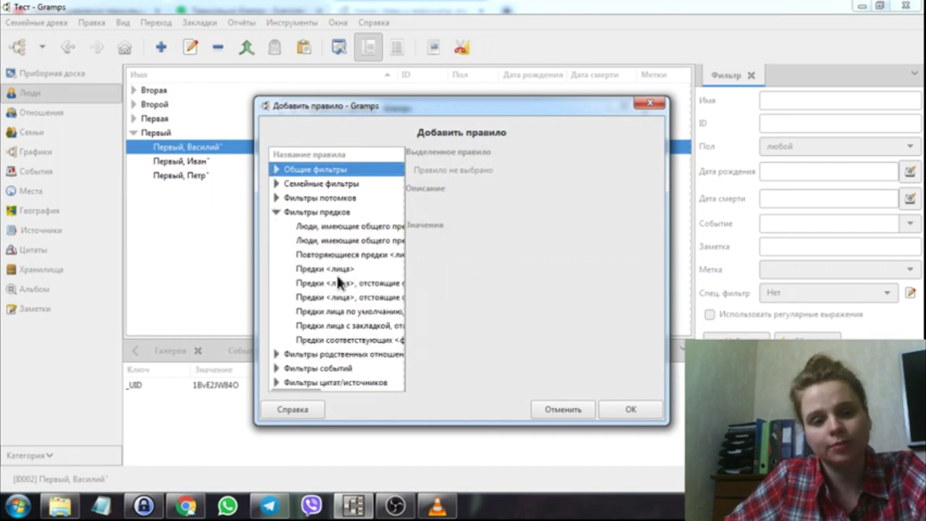
{"action": "left_click", "coordinate": [335, 267]}
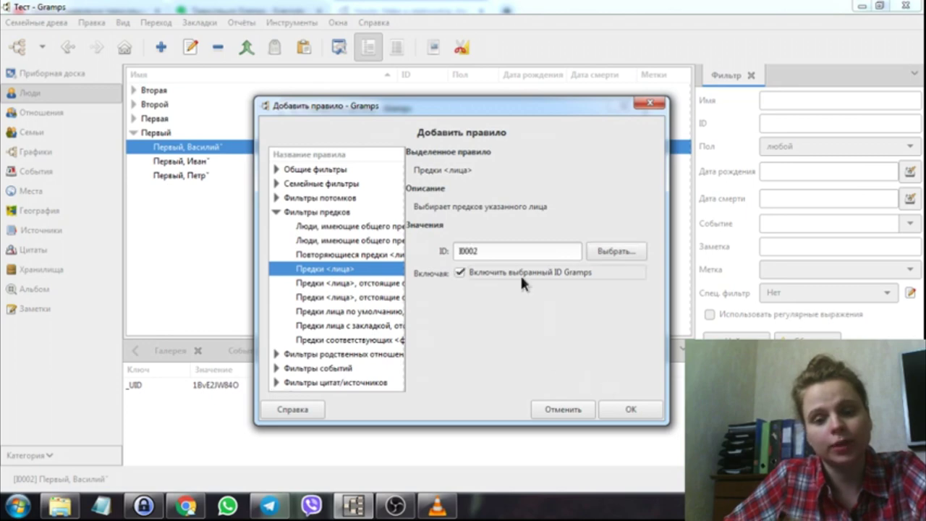
{"action": "left_click", "coordinate": [630, 410]}
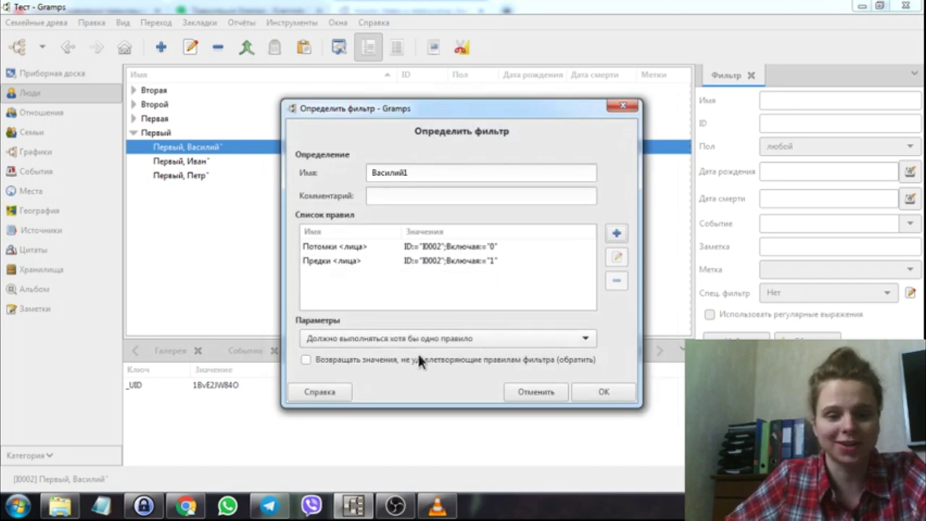
{"action": "left_click", "coordinate": [197, 506]}
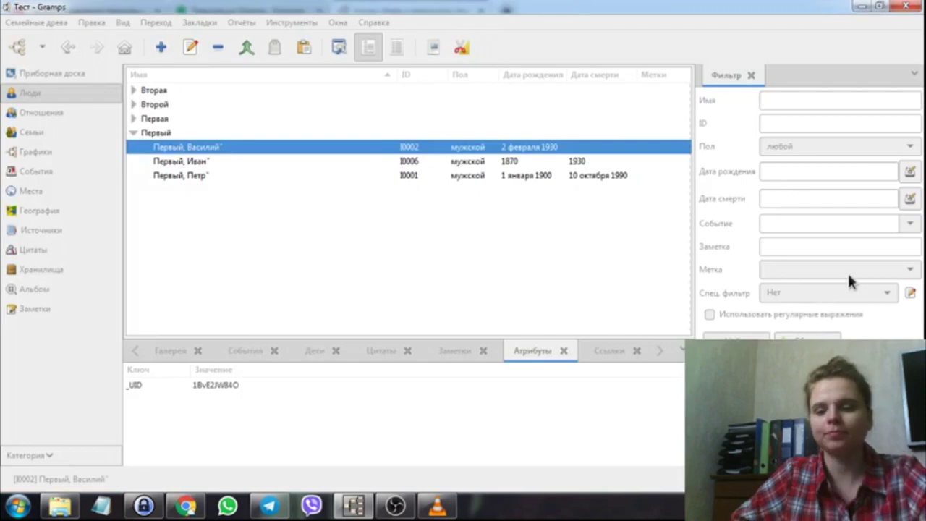
Start a second custom person filter and name it with the selected person's first name followed directly by 2.
{"action": "left_click", "coordinate": [894, 294]}
{"action": "left_click", "coordinate": [895, 294]}
{"action": "left_click", "coordinate": [910, 292]}
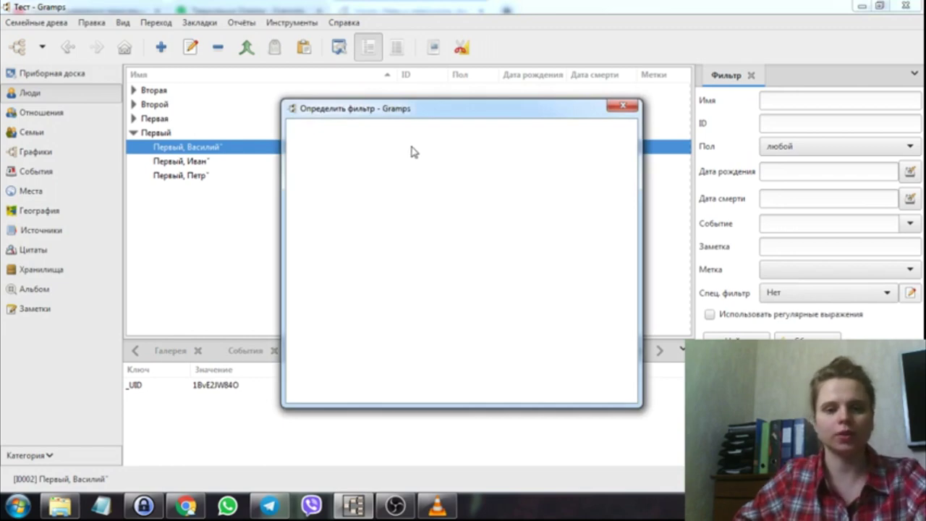
{"action": "type", "text": "Василий"}
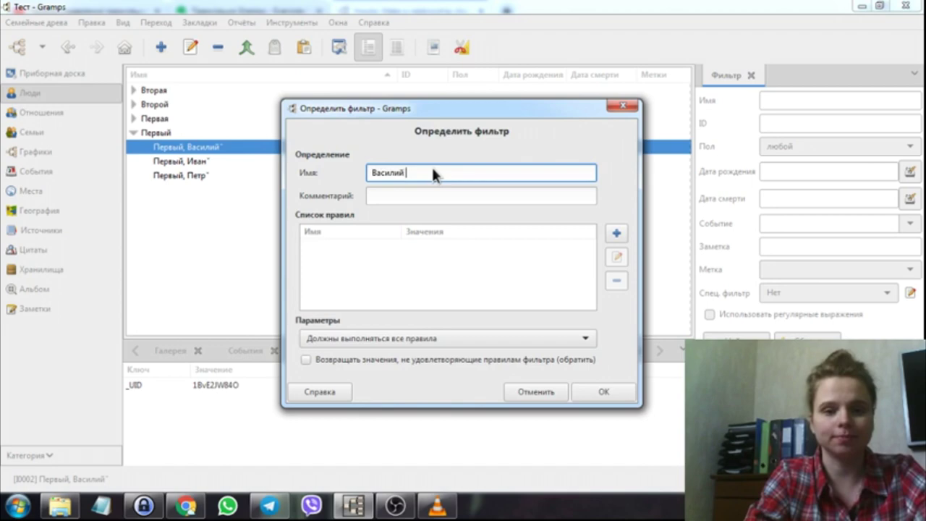
Add the family rule "Родители соответствующих <фильтру> лиц" to the second filter, based on the first custom filter.
{"action": "left_click", "coordinate": [616, 233]}
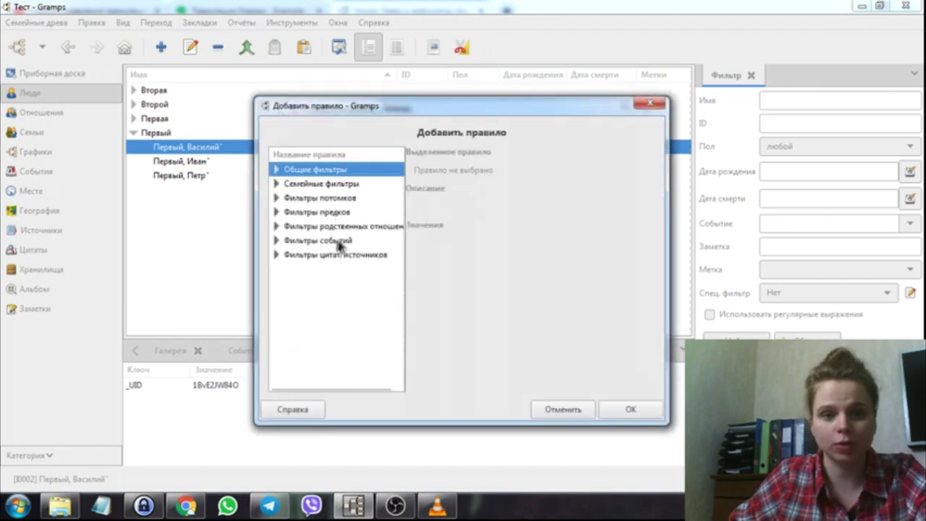
{"action": "left_click", "coordinate": [278, 185]}
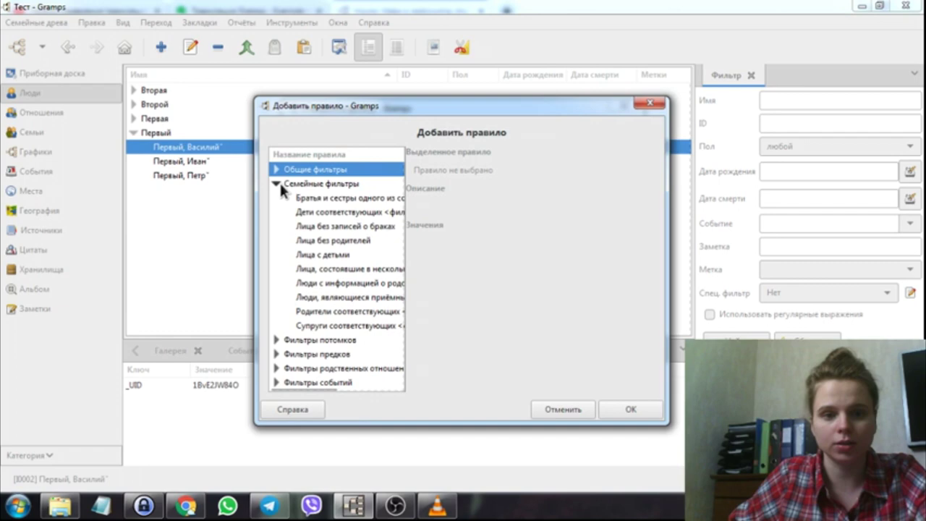
{"action": "left_click", "coordinate": [378, 312]}
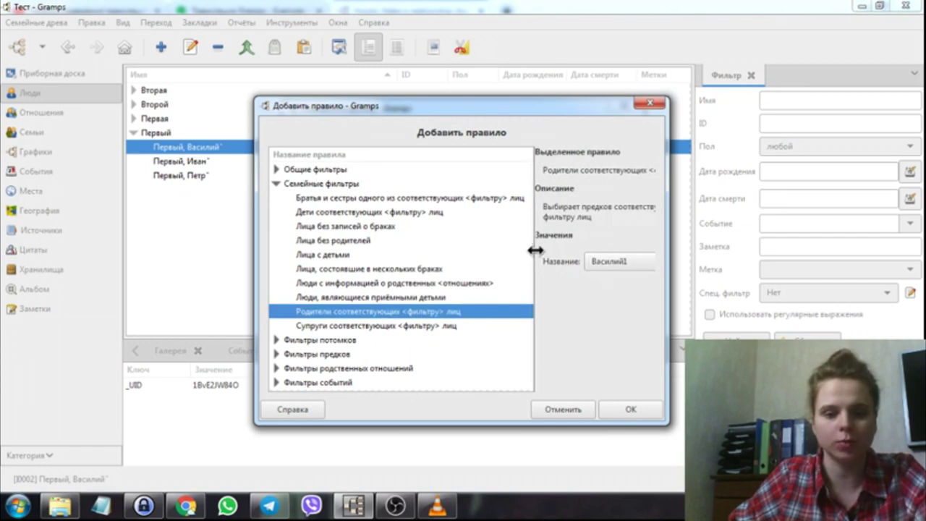
{"action": "left_click_drag", "start_coordinate": [536, 250], "coordinate": [450, 251]}
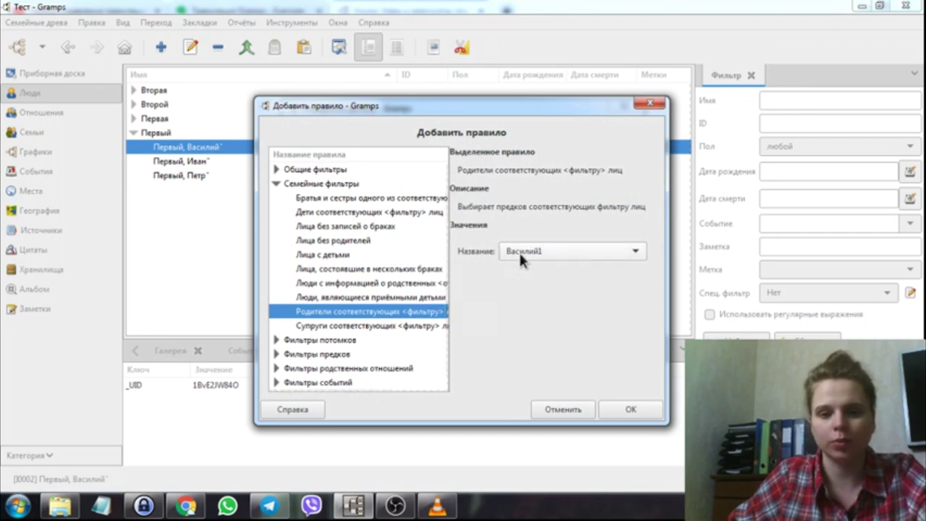
{"action": "left_click", "coordinate": [620, 408]}
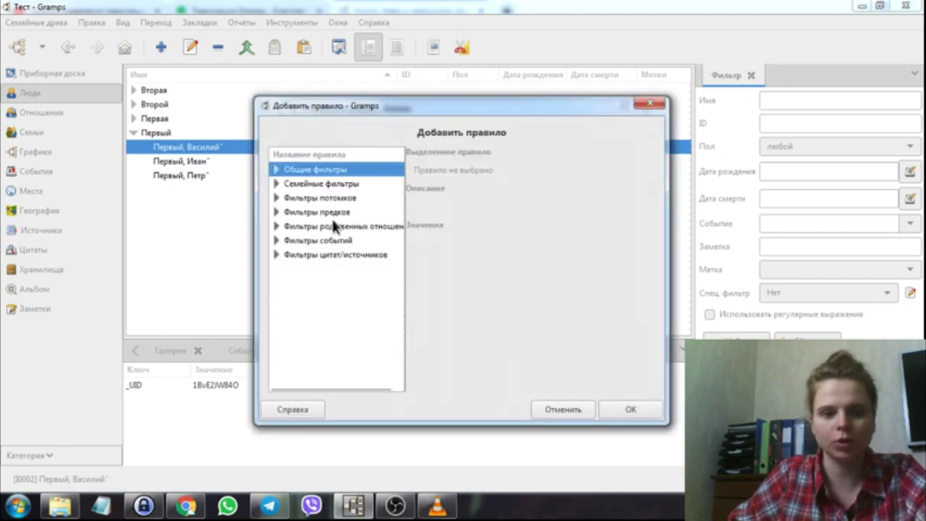
Add the spouses rule and the siblings rule based on the first custom filter, and save the second filter.
{"action": "left_click", "coordinate": [277, 184]}
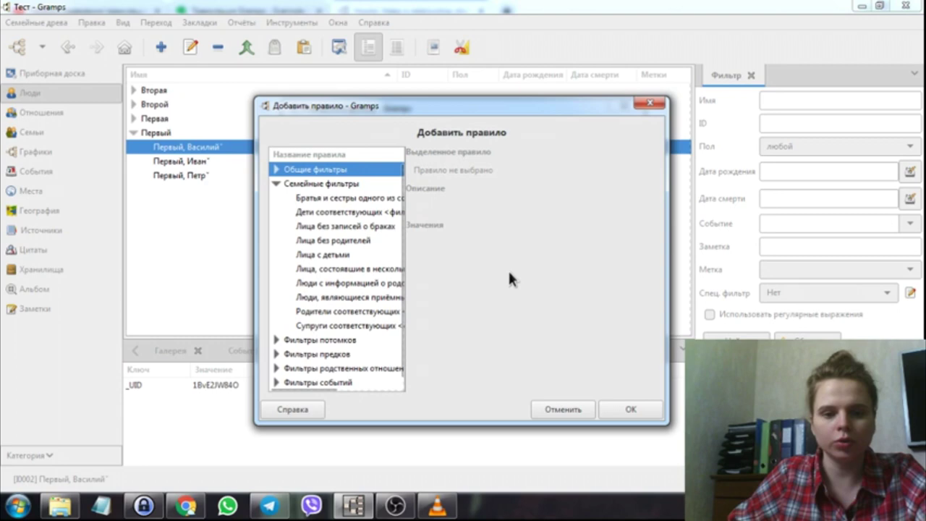
{"action": "left_click", "coordinate": [277, 183]}
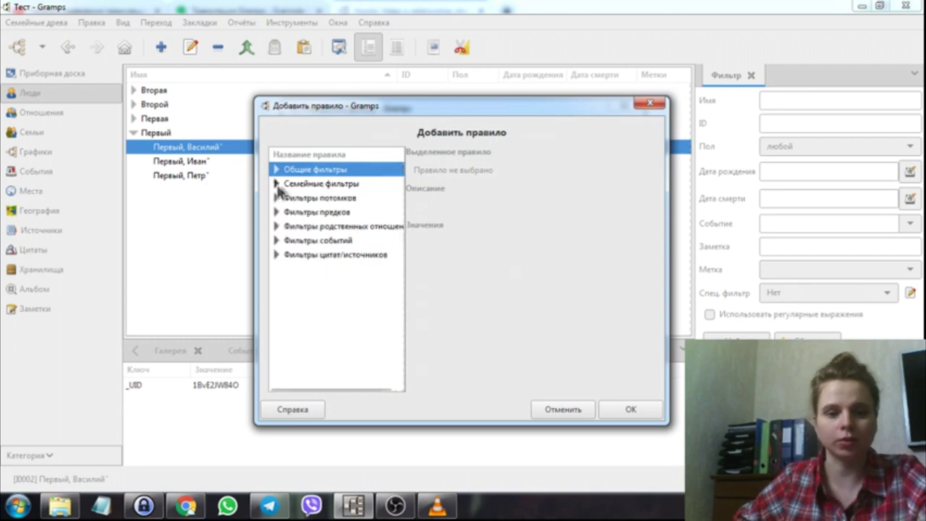
{"action": "left_click", "coordinate": [277, 184]}
{"action": "left_click", "coordinate": [306, 199]}
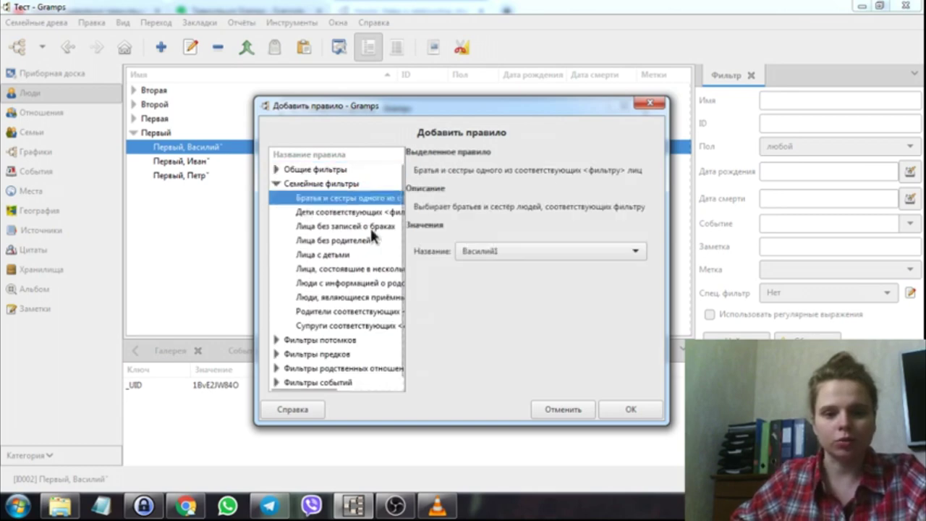
{"action": "left_click", "coordinate": [622, 409]}
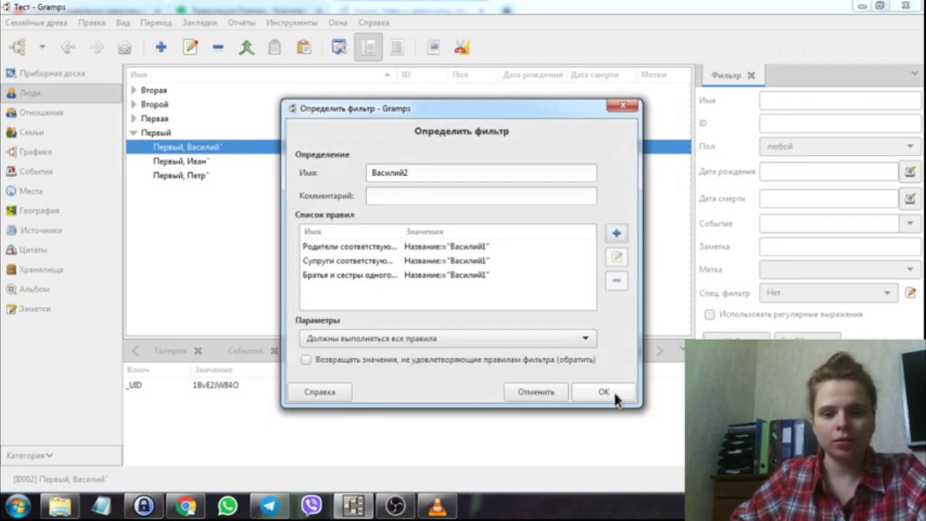
{"action": "left_click", "coordinate": [615, 392]}
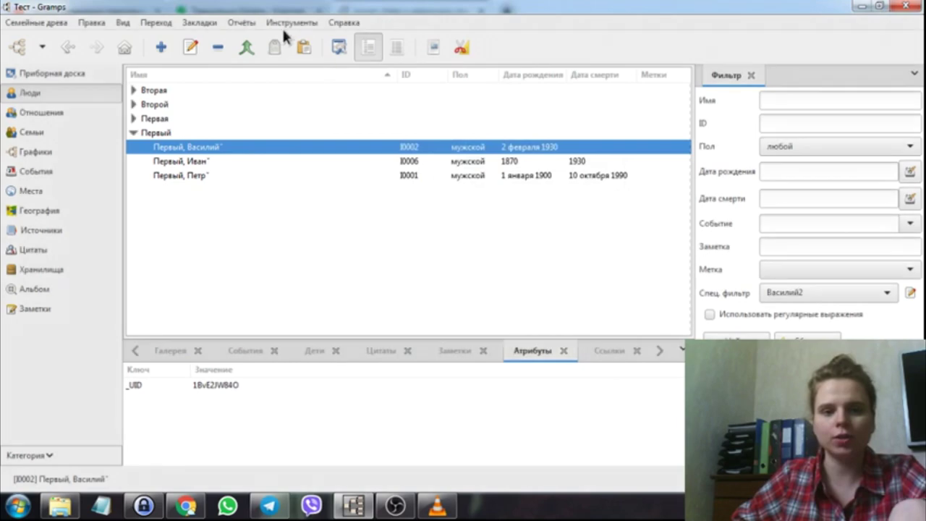
Open the "Граф отношений" report for the person highlighted in the people list.
{"action": "left_click", "coordinate": [241, 22]}
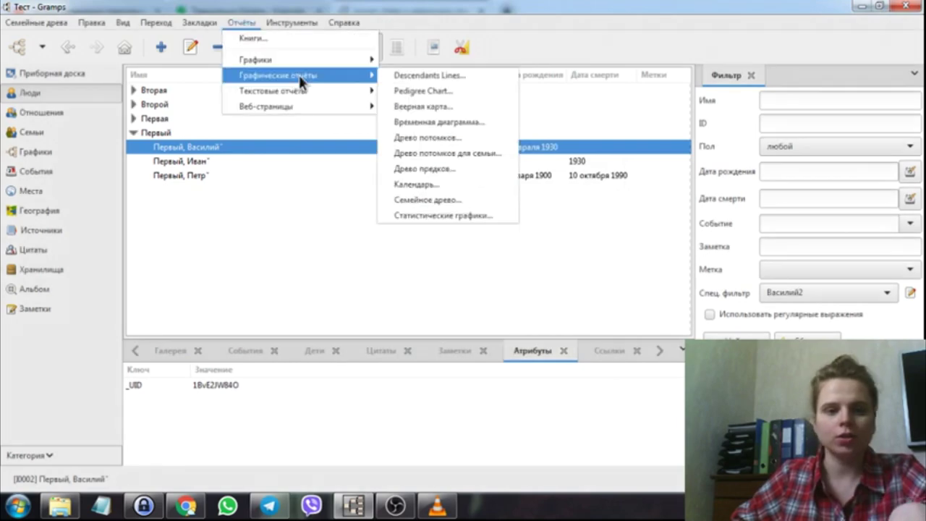
{"action": "mouse_move", "coordinate": [304, 61]}
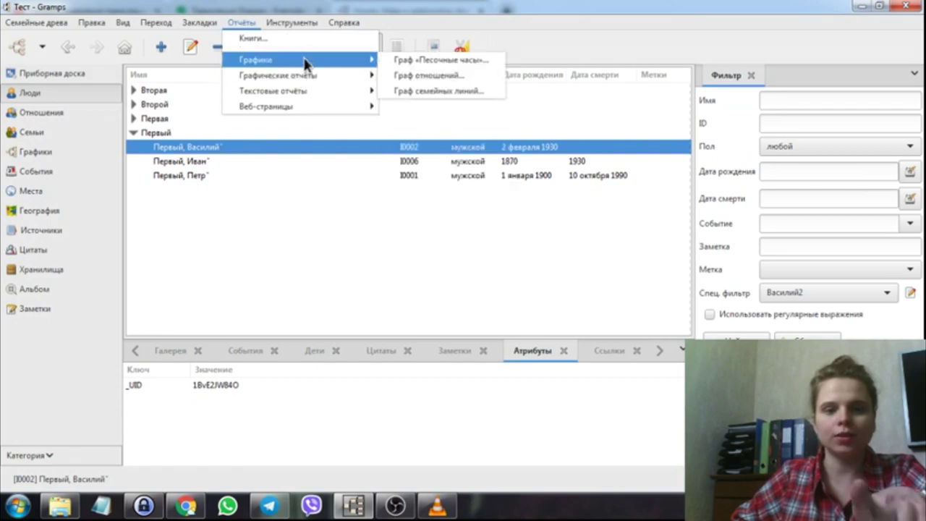
{"action": "left_click", "coordinate": [425, 77]}
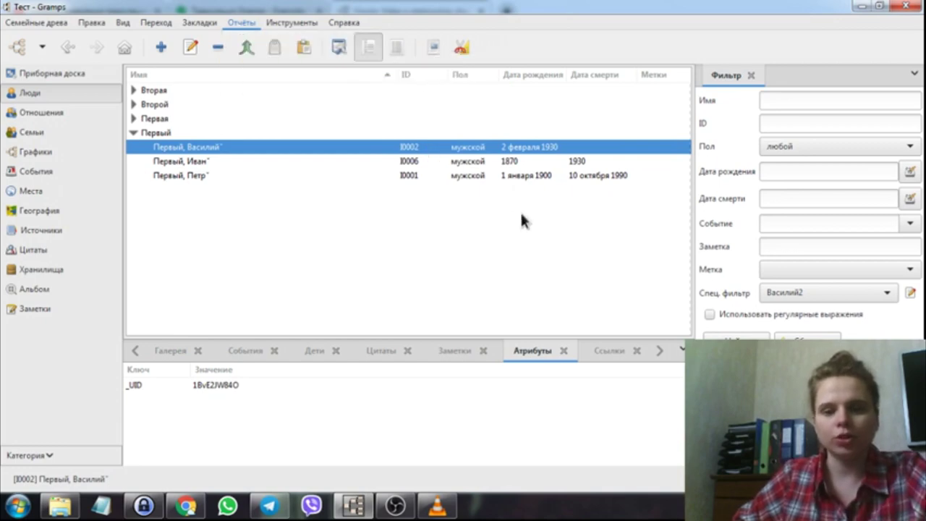
Check the live chat on the YouTube stream dashboard in the browser, and return to the Gramps report.
{"action": "left_click", "coordinate": [186, 505]}
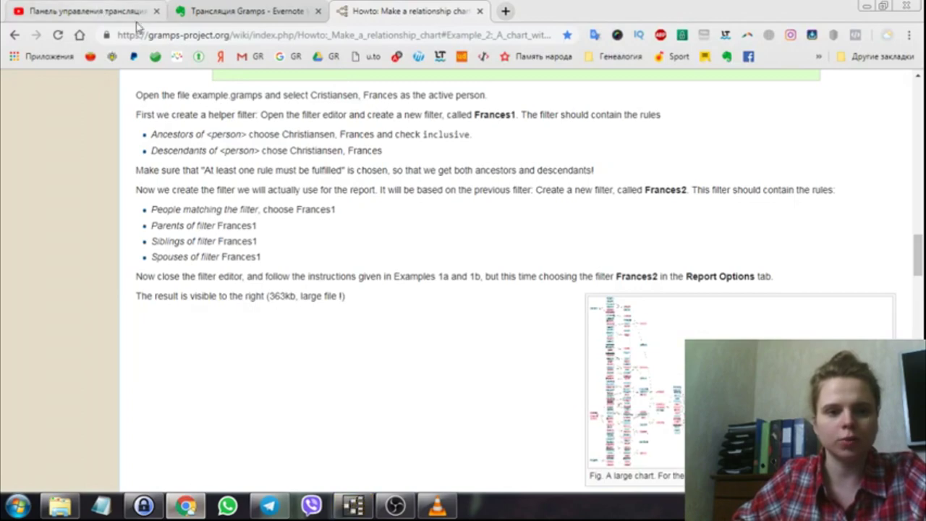
{"action": "left_click", "coordinate": [101, 11]}
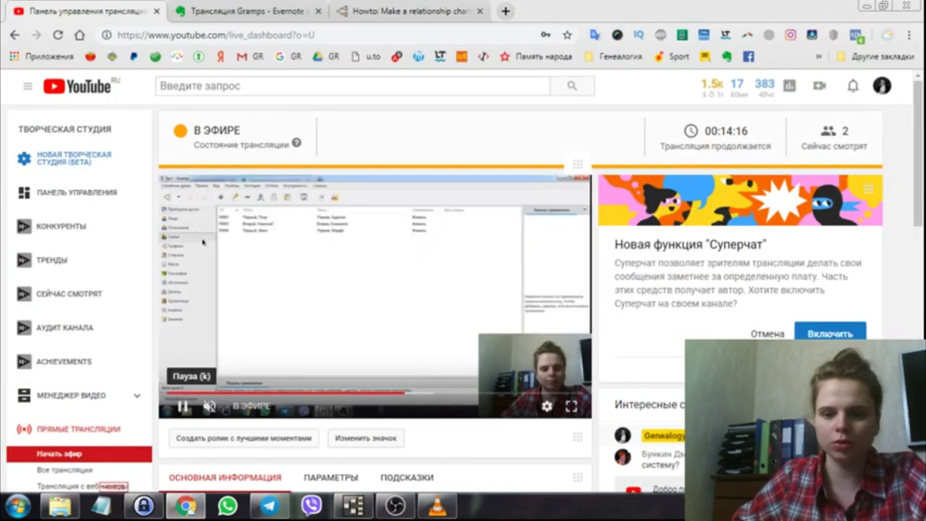
{"action": "scroll", "coordinate": [200, 244], "scroll_direction": "down", "scroll_amount": 4}
{"action": "scroll", "coordinate": [658, 321], "scroll_direction": "down", "scroll_amount": 2}
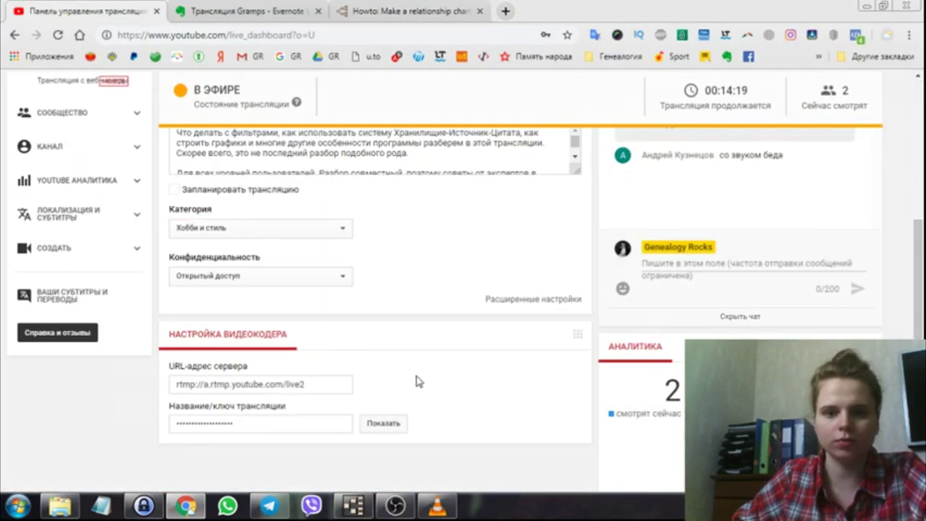
{"action": "left_click", "coordinate": [438, 508]}
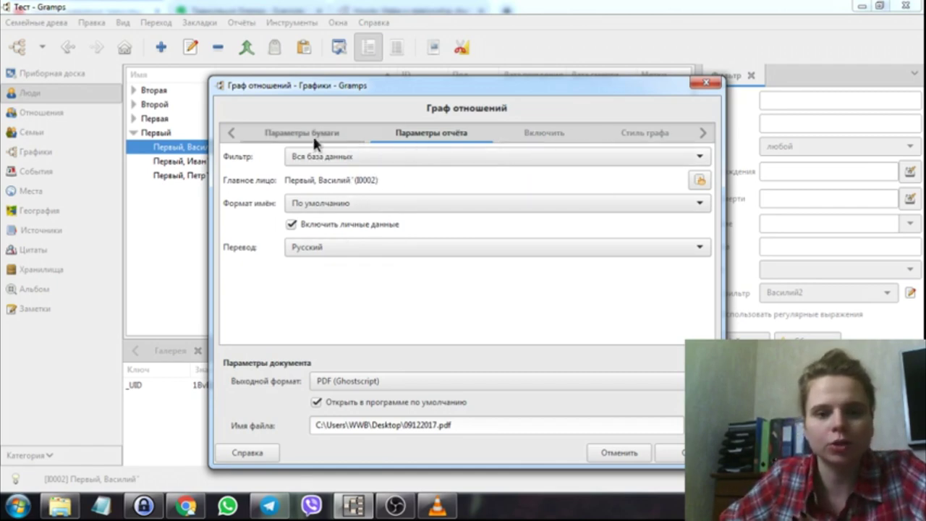
Switch to the browser and look up the recommended report settings under Example 1-A of the relationship chart guide.
{"action": "left_click", "coordinate": [186, 508]}
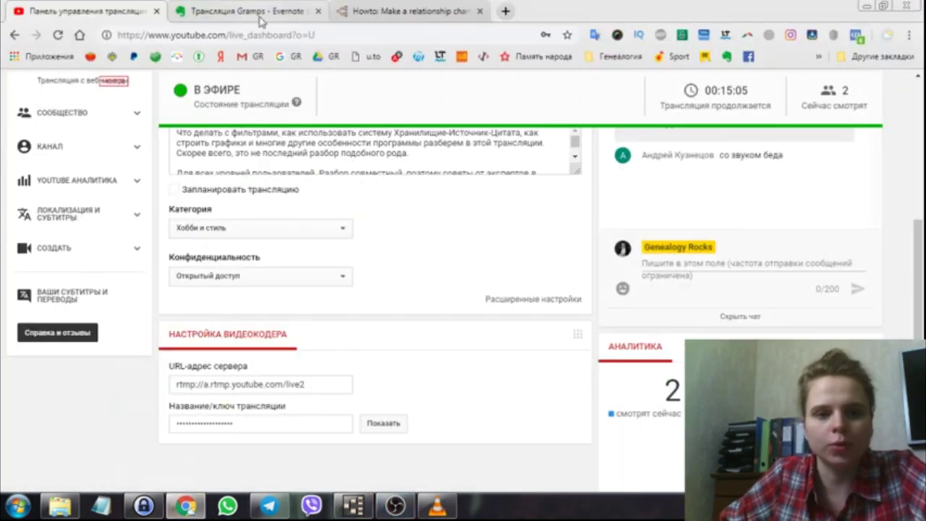
{"action": "left_click", "coordinate": [372, 16]}
{"action": "scroll", "coordinate": [239, 331], "scroll_direction": "up", "scroll_amount": 10}
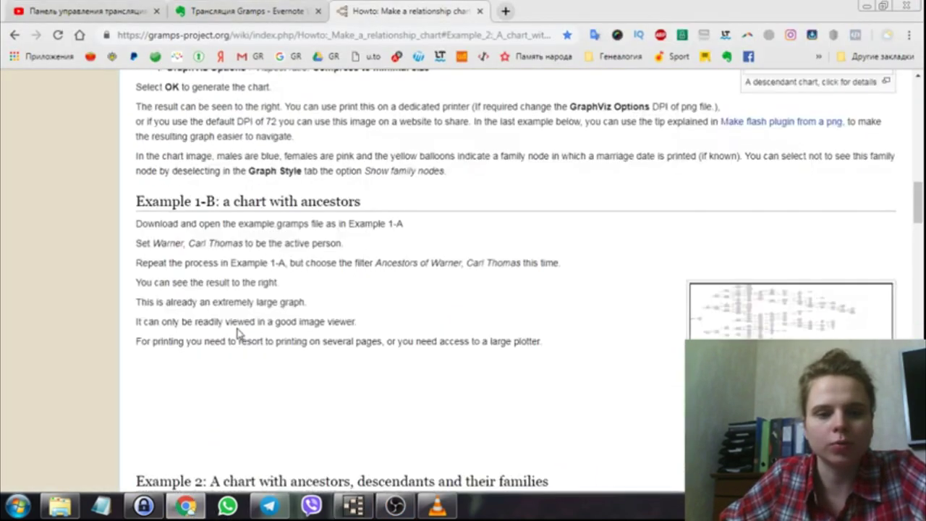
{"action": "scroll", "coordinate": [239, 332], "scroll_direction": "up", "scroll_amount": 2}
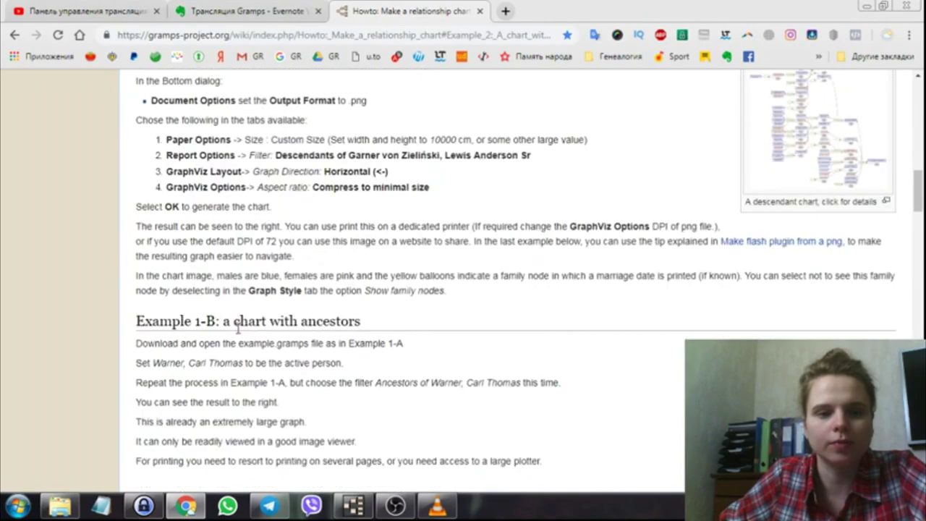
{"action": "scroll", "coordinate": [239, 330], "scroll_direction": "up", "scroll_amount": 3}
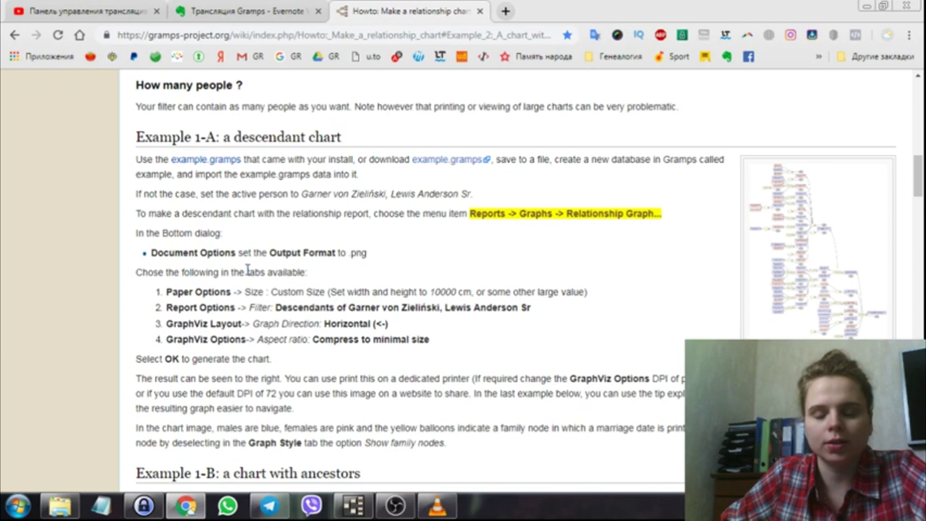
Copy the relationship chart guide's web address and post it in the YouTube stream's live chat.
{"action": "left_click", "coordinate": [352, 38]}
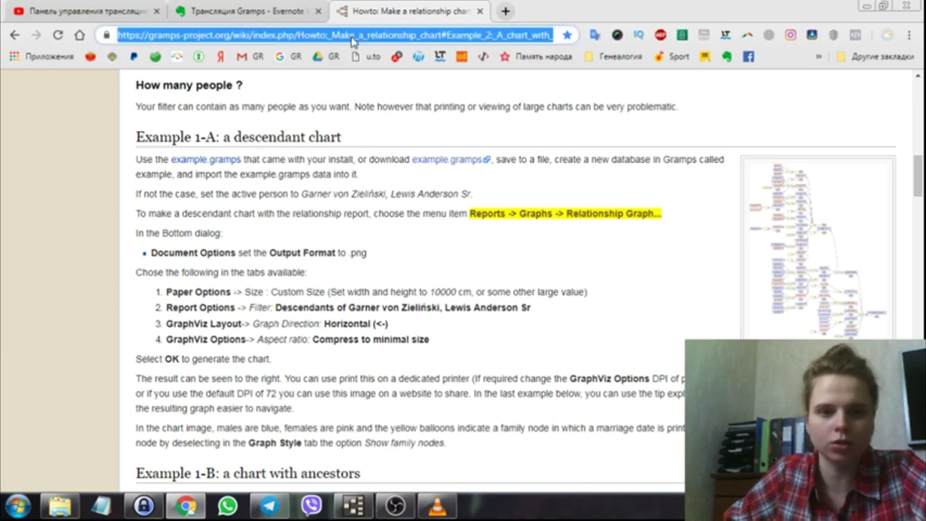
{"action": "right_click", "coordinate": [352, 40]}
{"action": "left_click", "coordinate": [368, 90]}
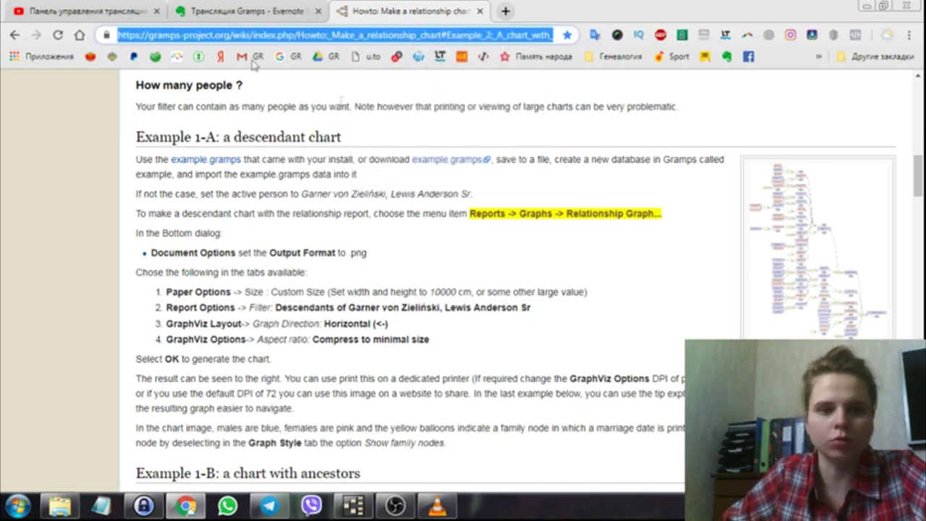
{"action": "left_click", "coordinate": [120, 13]}
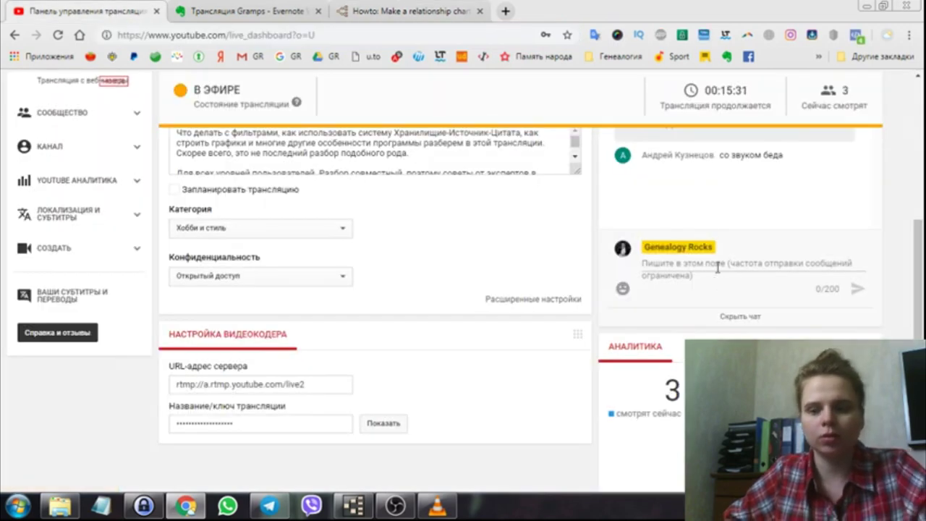
{"action": "left_click", "coordinate": [718, 267]}
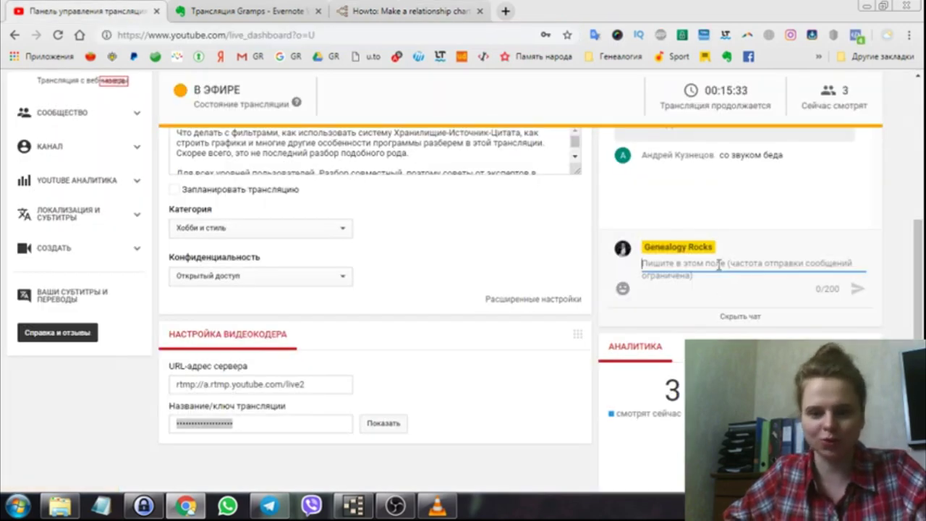
{"action": "key", "text": "ctrl+v"}
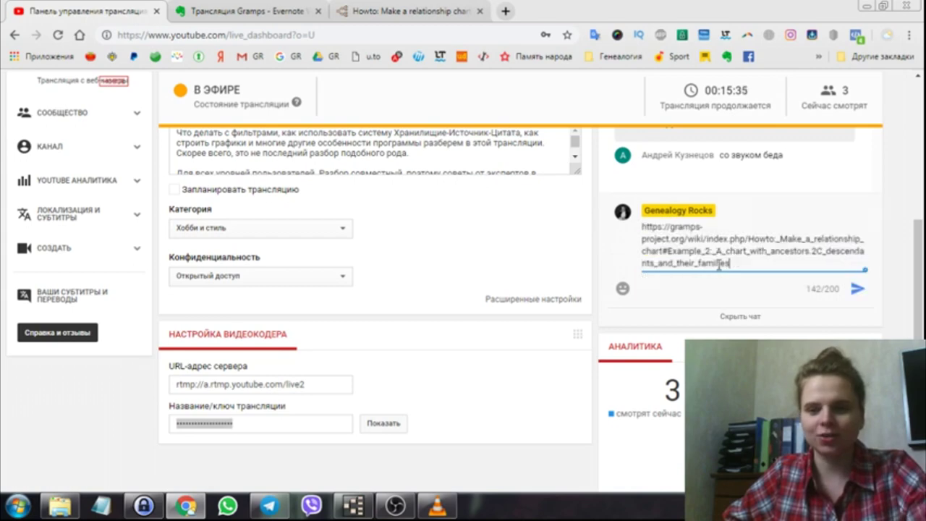
{"action": "key", "text": "Return"}
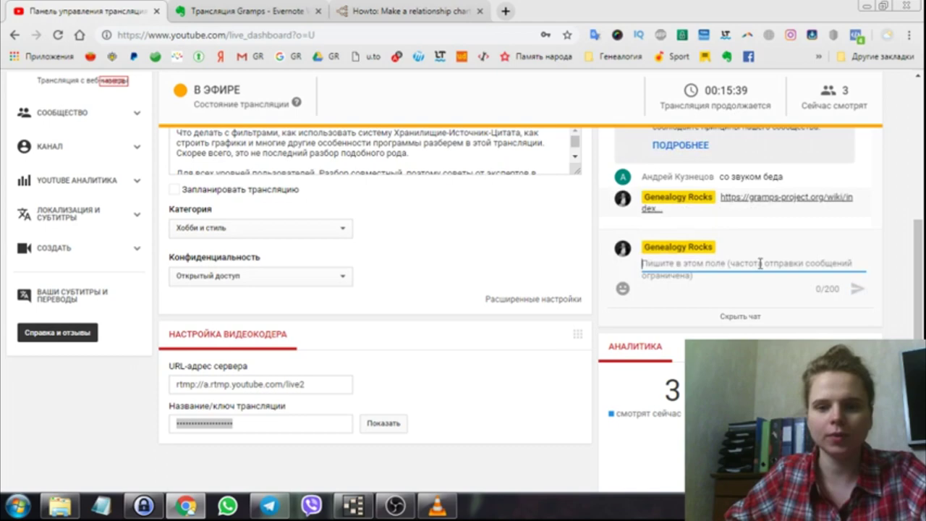
{"action": "type", "text": "б"}
{"action": "key", "text": "BackSpace"}
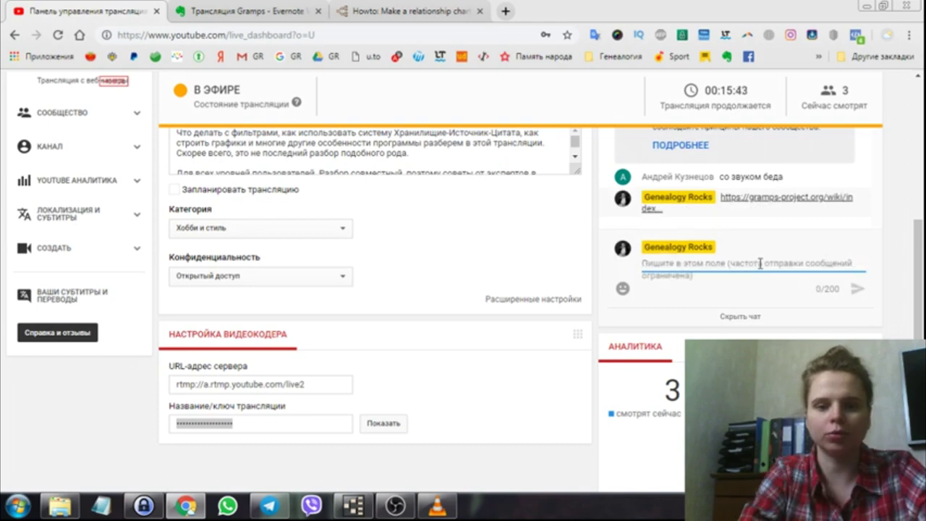
Post the message "Полное древо в Грампс" in the stream's live chat.
{"action": "type", "text": "Полное дре"}
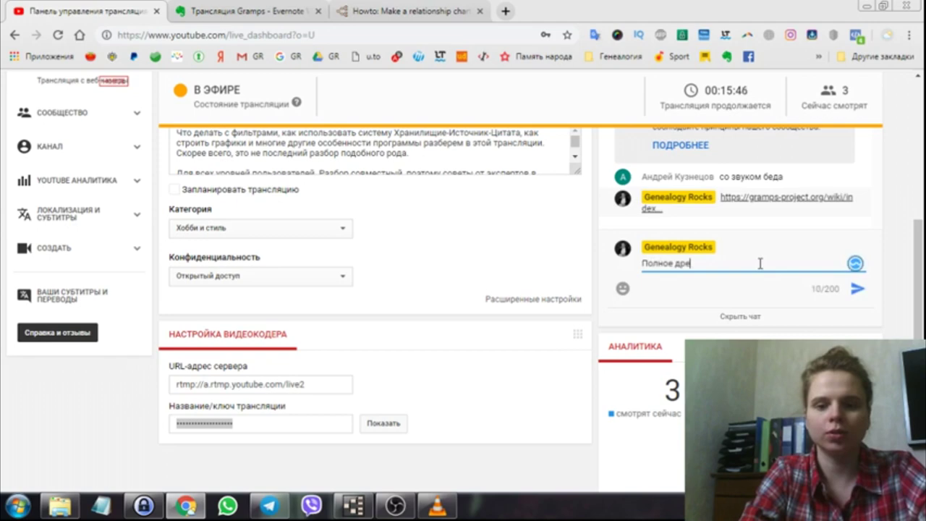
{"action": "type", "text": "во в Г"}
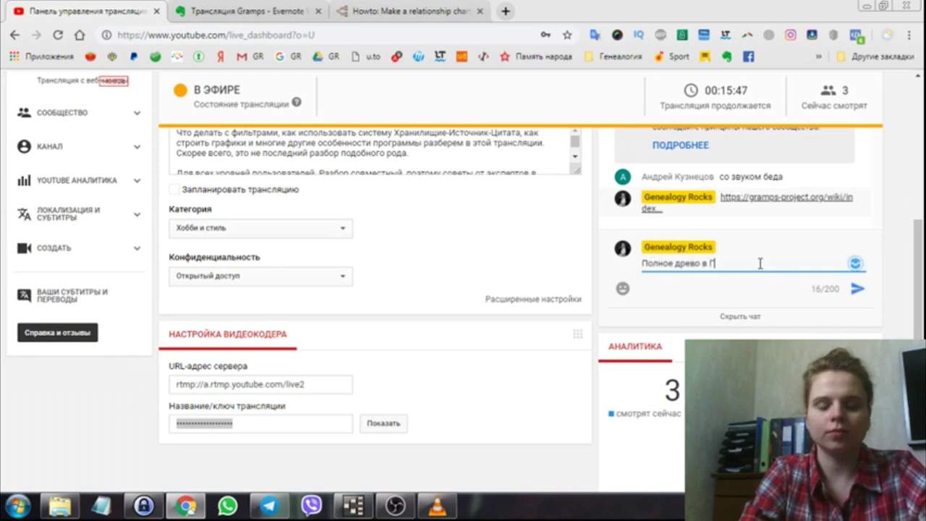
{"action": "type", "text": "рамп"}
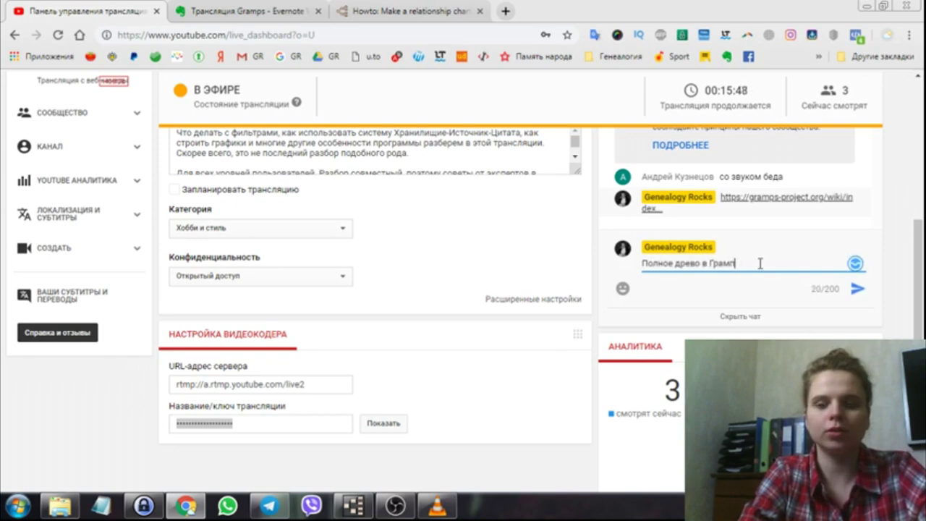
{"action": "type", "text": "с"}
{"action": "key", "text": "Return"}
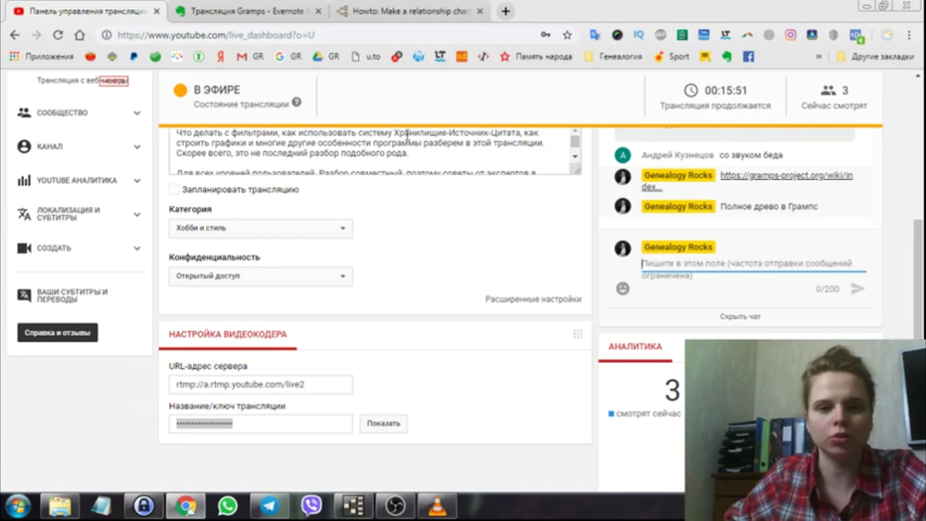
Switch back to the Gramps report and choose a custom paper size with a width of 10000 cm.
{"action": "left_click", "coordinate": [354, 507]}
{"action": "left_click", "coordinate": [303, 134]}
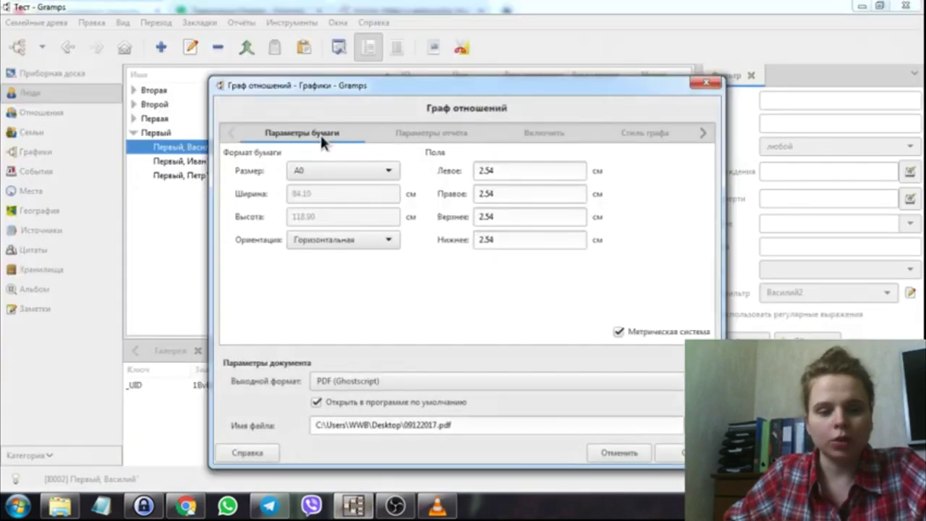
{"action": "left_click", "coordinate": [329, 173]}
{"action": "left_click", "coordinate": [498, 270]}
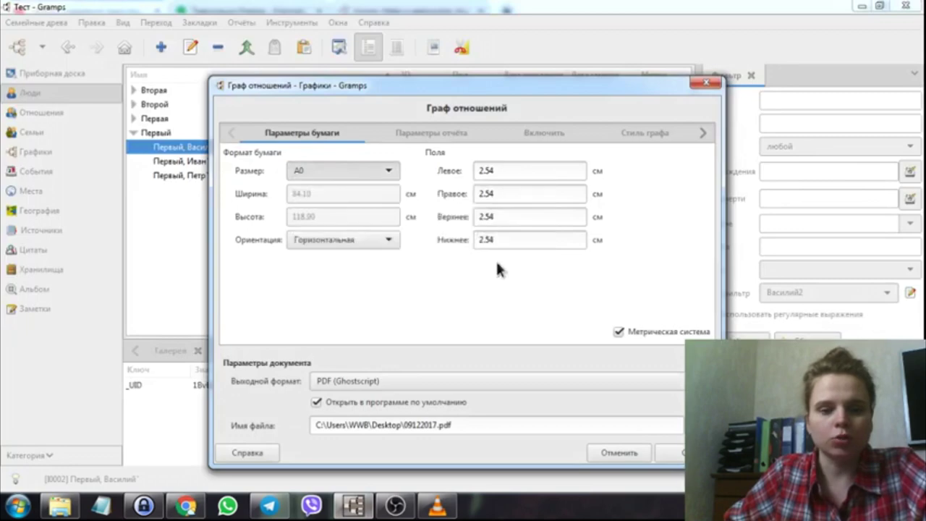
{"action": "left_click", "coordinate": [336, 194]}
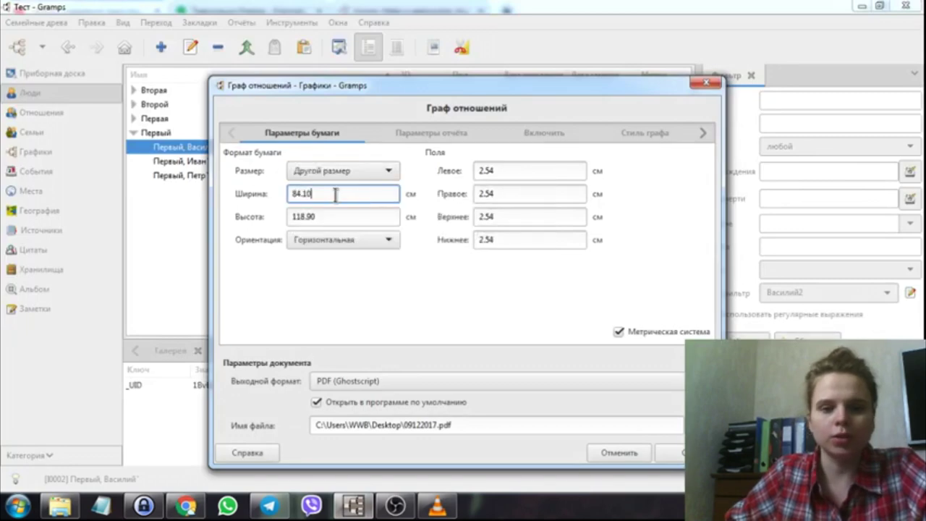
{"action": "triple_click", "coordinate": [335, 194]}
{"action": "type", "text": "100"}
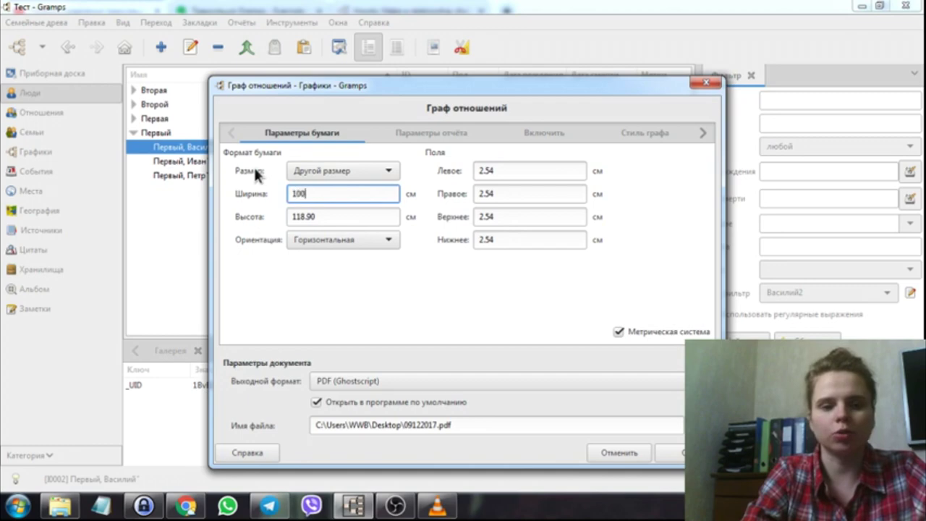
{"action": "type", "text": "00"}
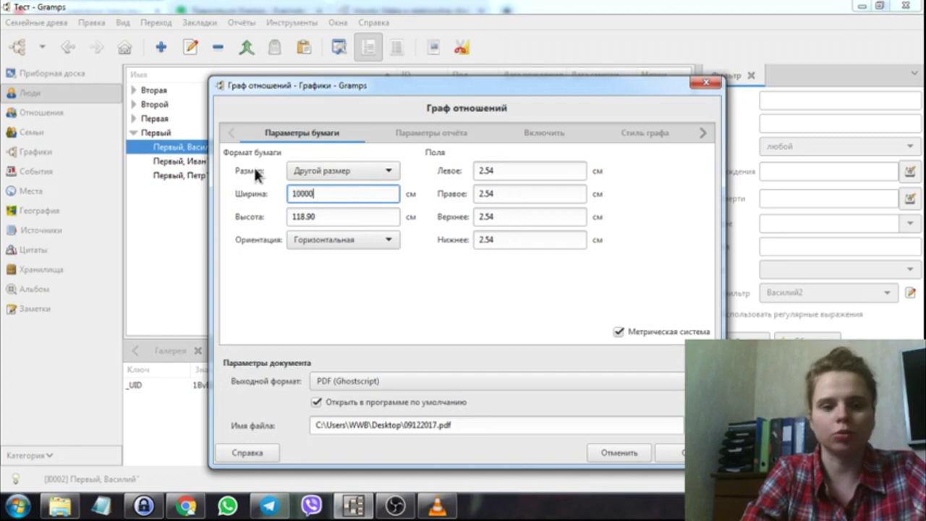
Set the paper height to 10000 cm and the paper orientation to Вертикальная.
{"action": "triple_click", "coordinate": [314, 216]}
{"action": "type", "text": "10"}
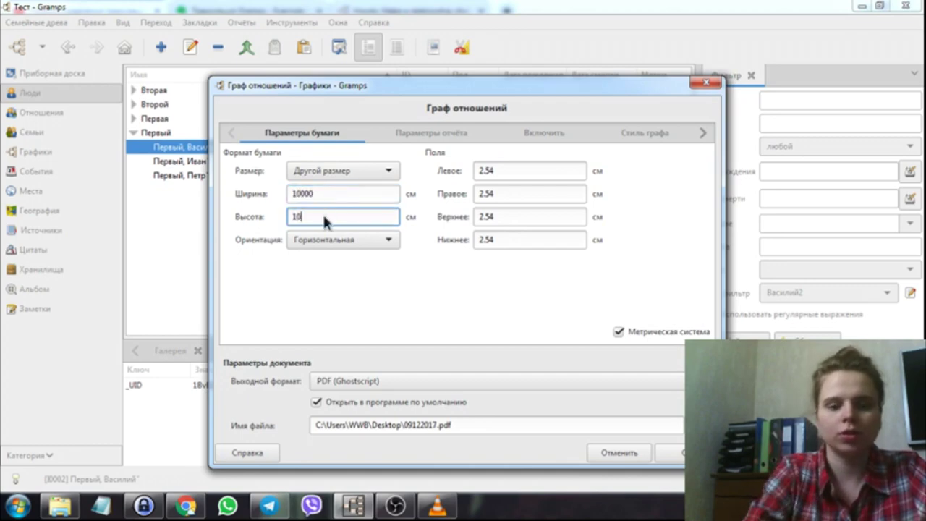
{"action": "type", "text": "000"}
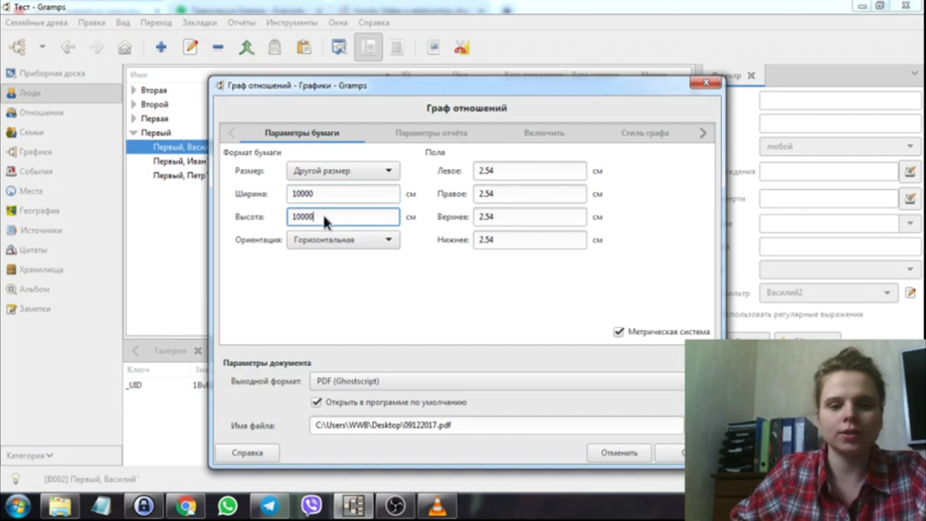
{"action": "left_click", "coordinate": [365, 241]}
{"action": "left_click", "coordinate": [372, 220]}
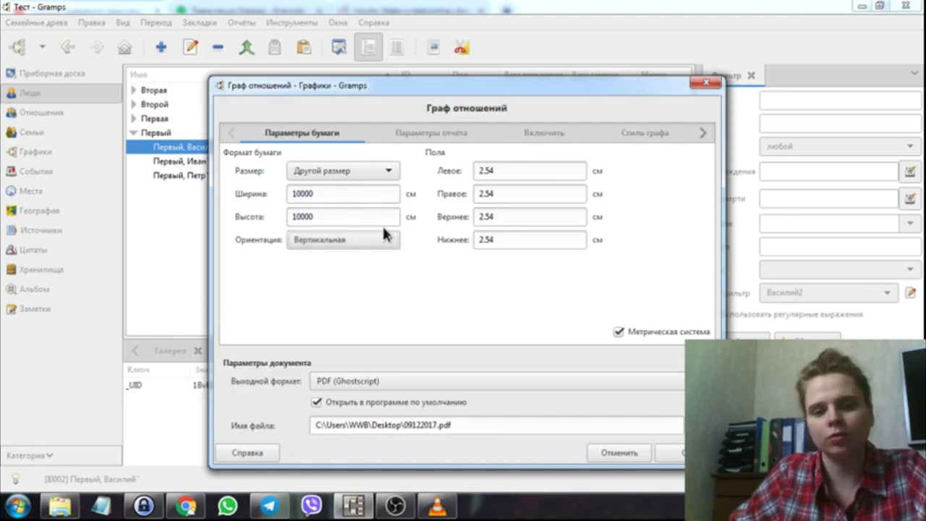
Review the report, inclusion and style options, and set the graph direction to Горизонтально (→) in the Graphviz layout.
{"action": "left_click", "coordinate": [432, 133]}
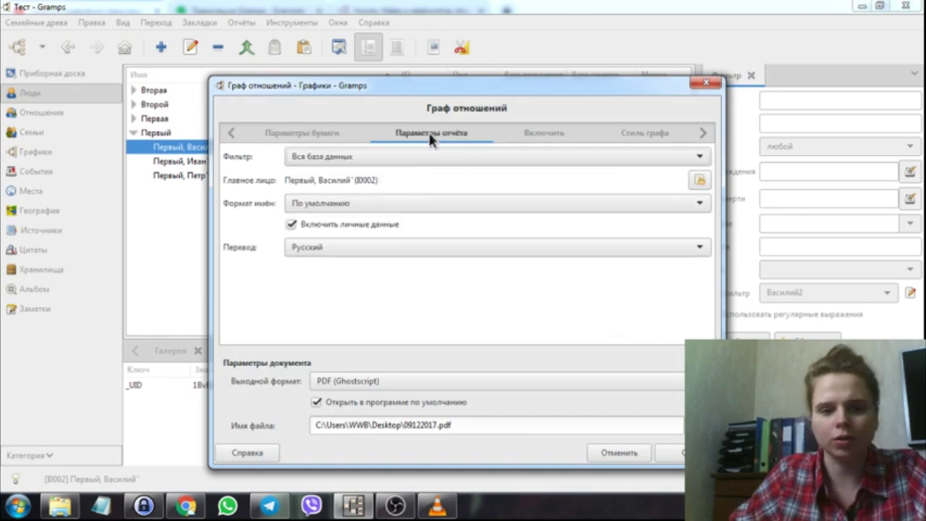
{"action": "left_click", "coordinate": [539, 137]}
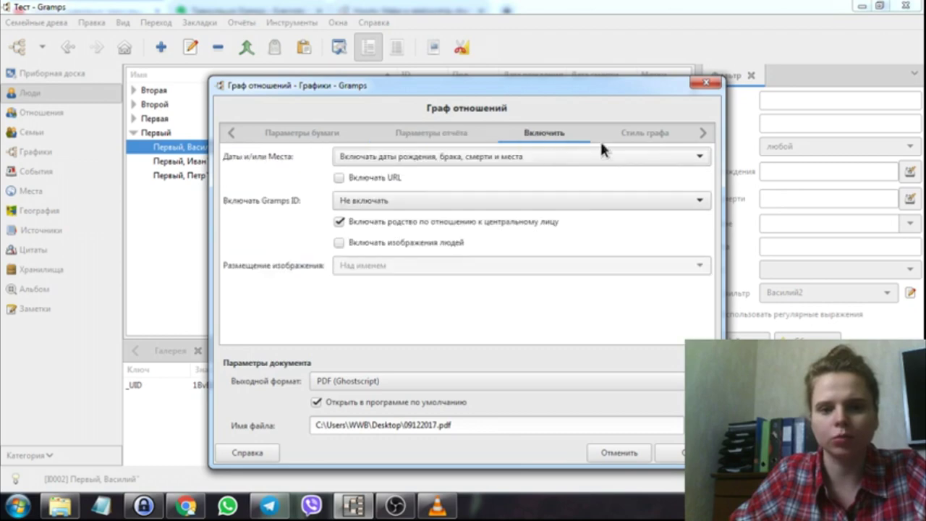
{"action": "left_click", "coordinate": [652, 137]}
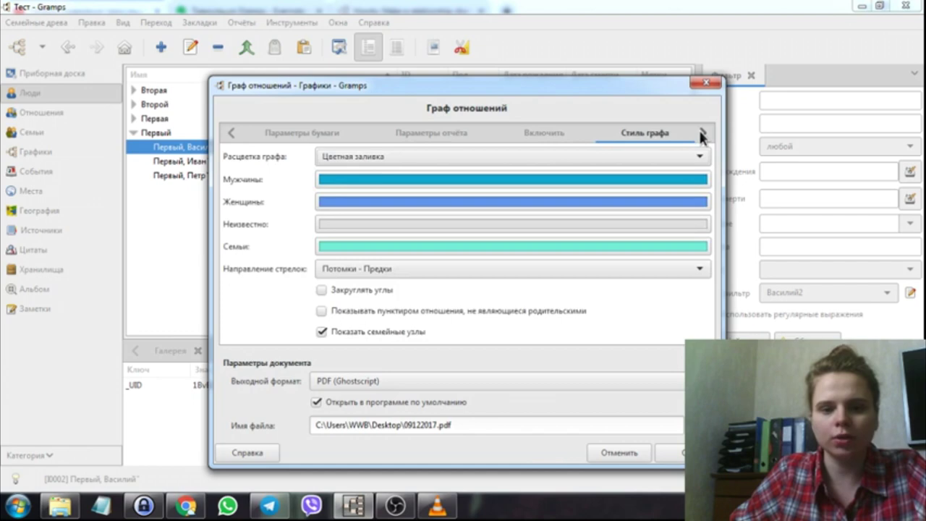
{"action": "left_click", "coordinate": [702, 134]}
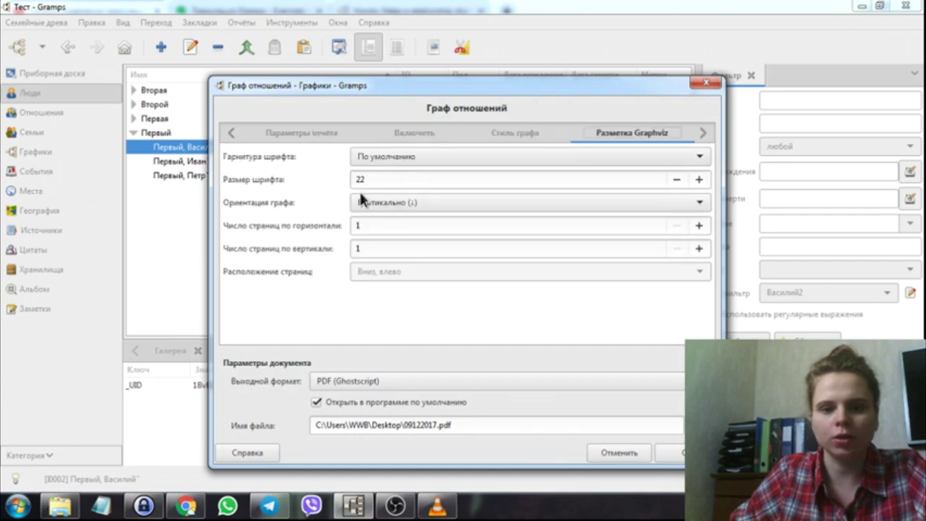
{"action": "left_click", "coordinate": [394, 210]}
{"action": "left_click", "coordinate": [454, 244]}
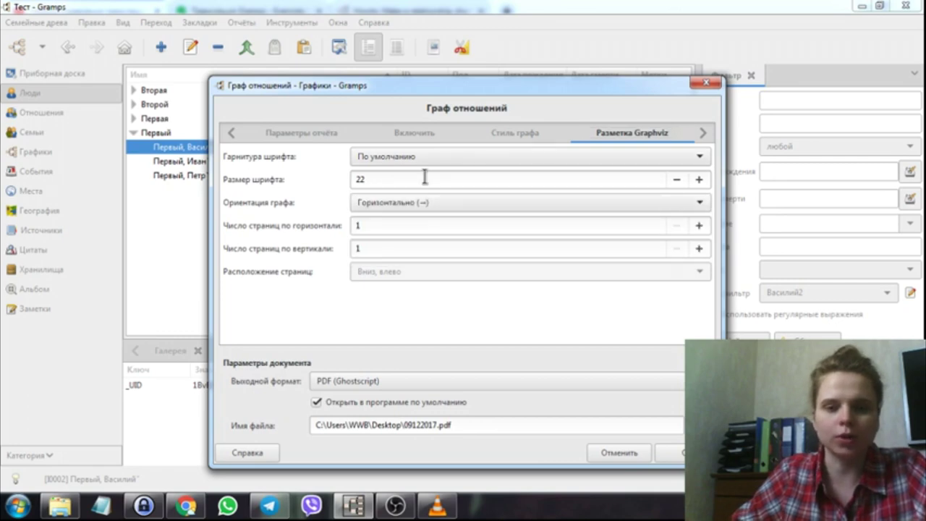
Check the aspect ratio recommended in the browser's relationship chart guide and set it in the Gramps report to "Сжать до минимального размера".
{"action": "left_click", "coordinate": [701, 136]}
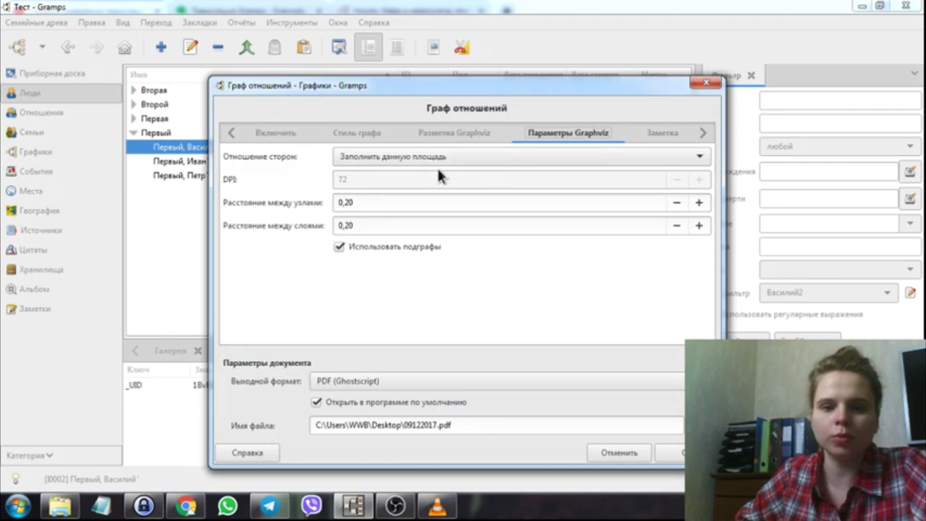
{"action": "key", "text": "alt+Tab"}
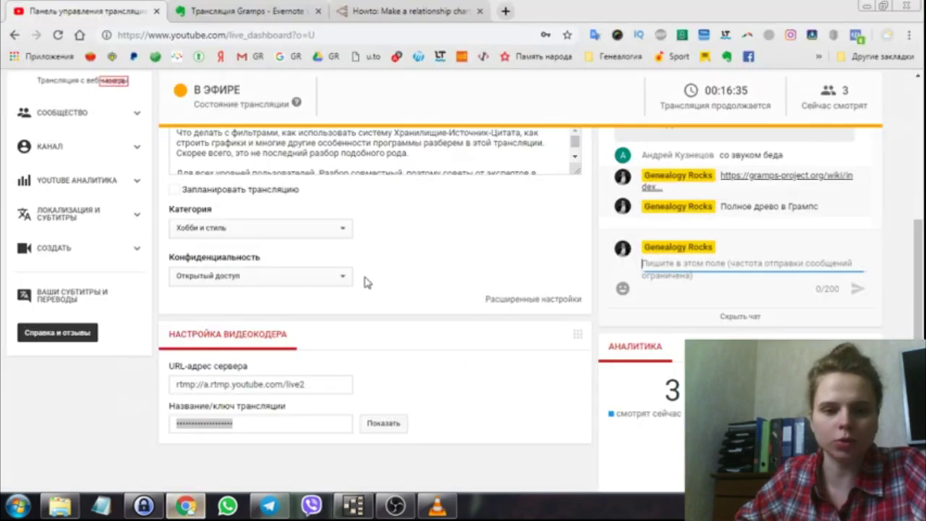
{"action": "left_click", "coordinate": [395, 11]}
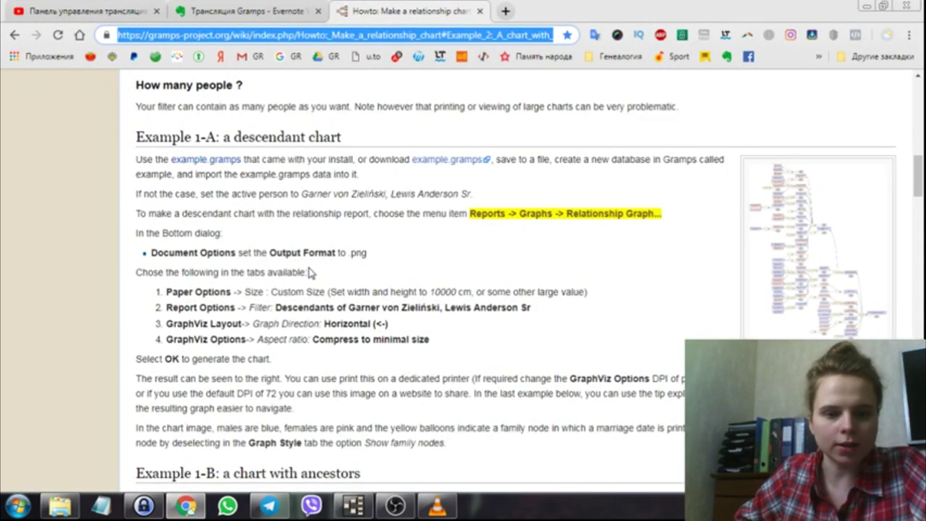
{"action": "scroll", "coordinate": [309, 272], "scroll_direction": "up", "scroll_amount": 1}
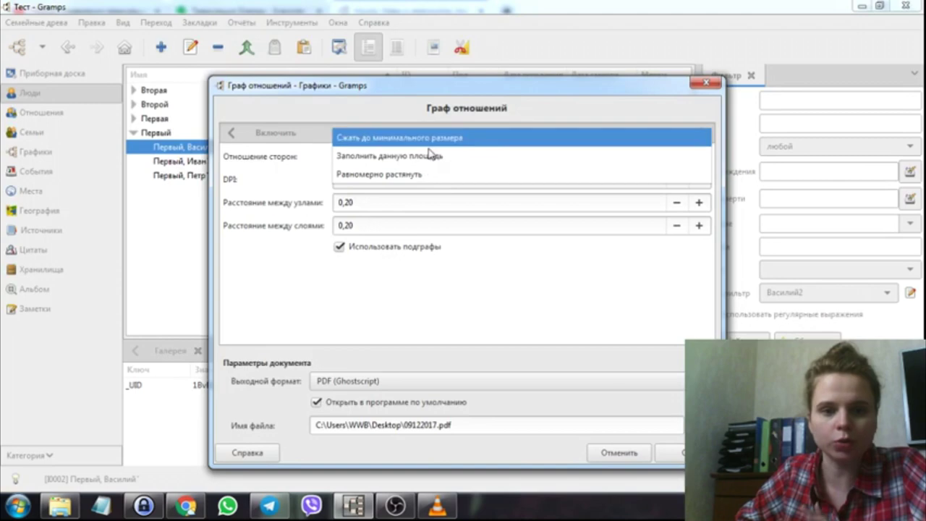
{"action": "left_click", "coordinate": [434, 149]}
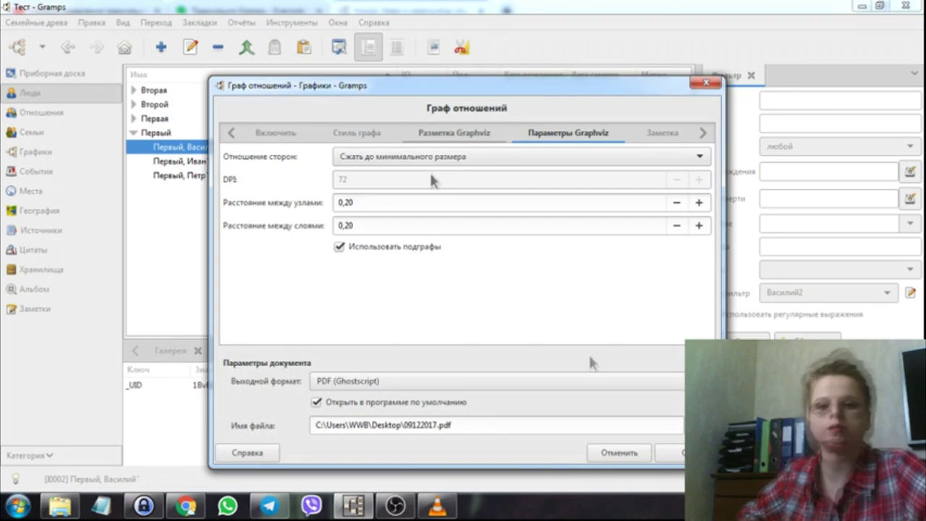
Set the report's output format to PNG and generate the relationship graph as 09122017.png on the desktop.
{"action": "left_click", "coordinate": [577, 387]}
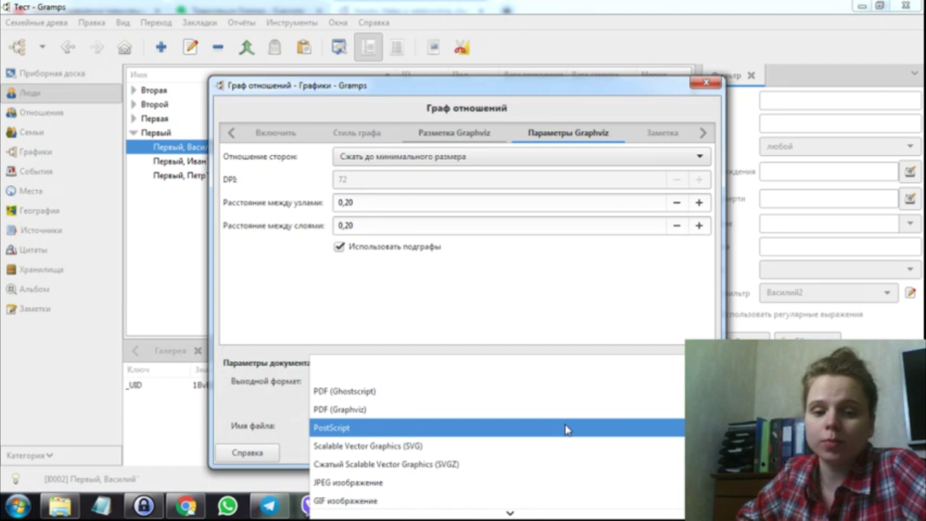
{"action": "left_click", "coordinate": [528, 492]}
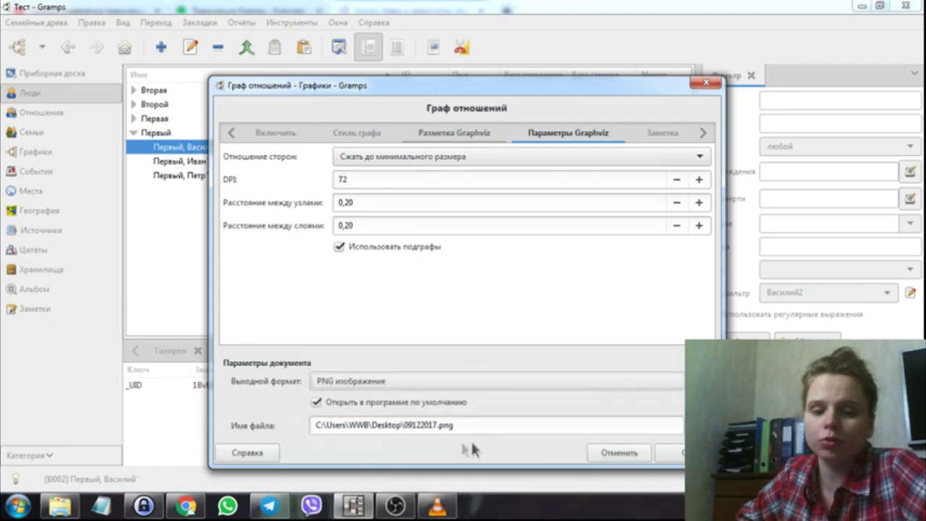
{"action": "left_click", "coordinate": [662, 453]}
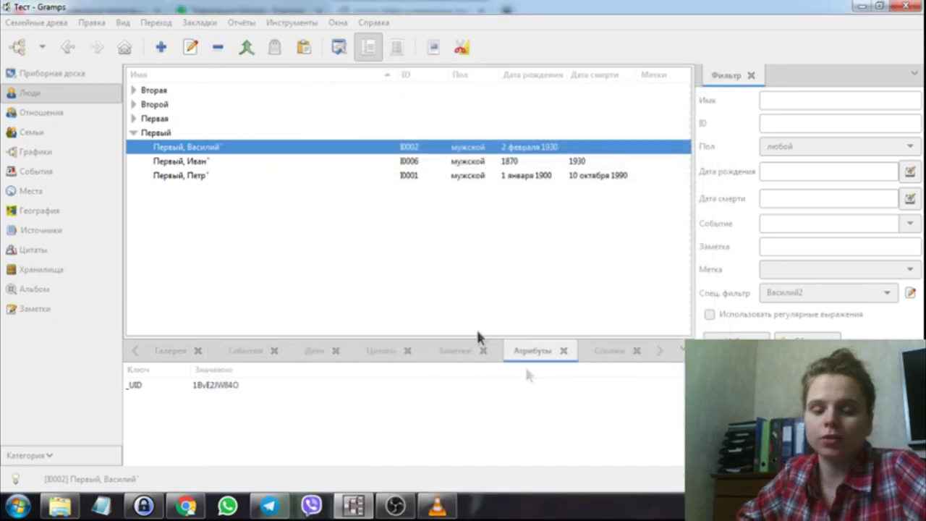
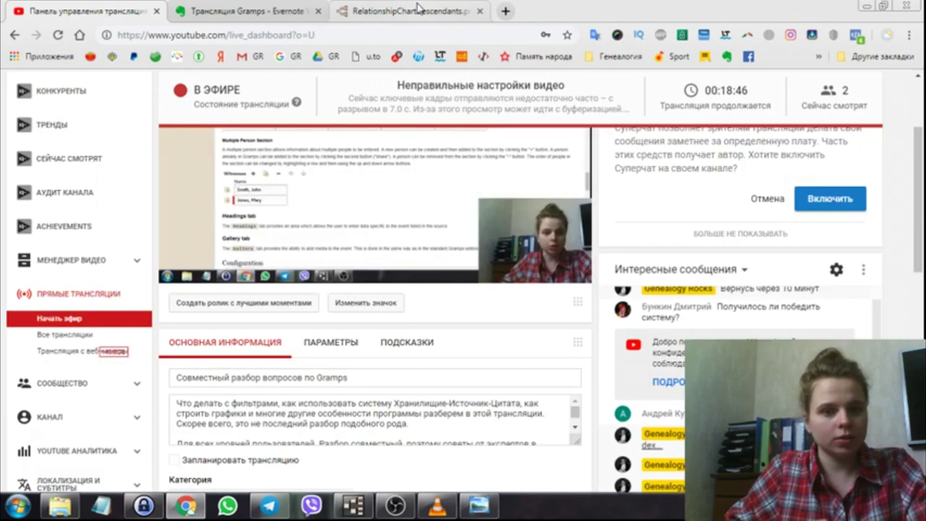
Look over the guide's example descendant chart image in the browser and return to Gramps.
{"action": "scroll", "coordinate": [455, 172], "scroll_direction": "up", "scroll_amount": 1}
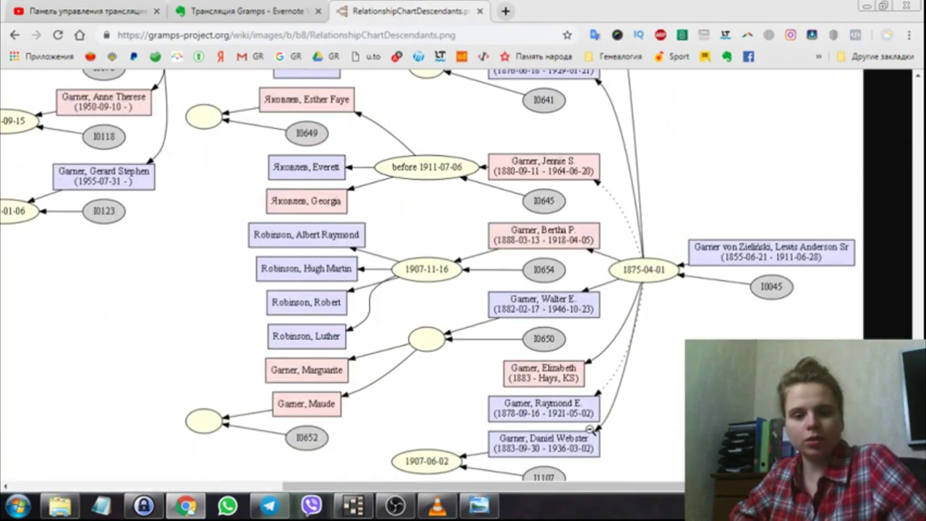
{"action": "left_click_drag", "start_coordinate": [572, 491], "coordinate": [445, 483]}
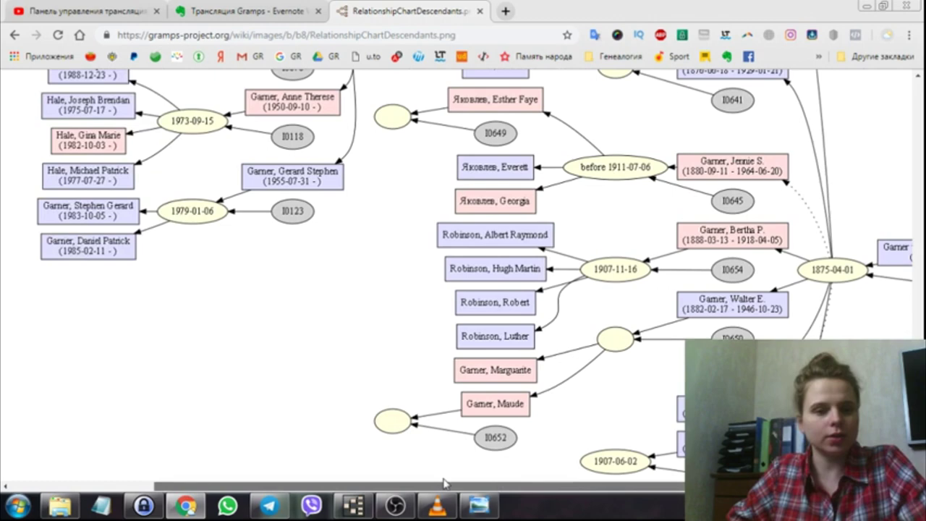
{"action": "scroll", "coordinate": [443, 483], "scroll_direction": "up", "scroll_amount": 3}
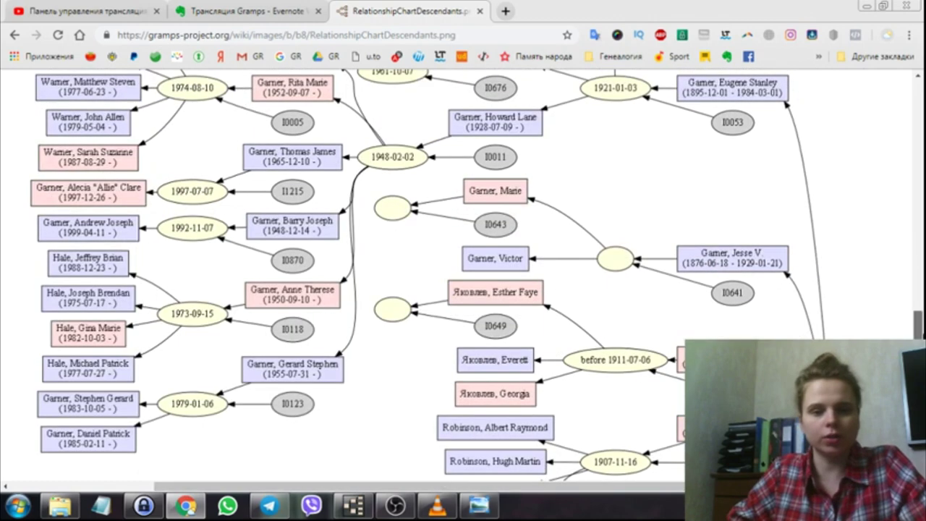
{"action": "left_click", "coordinate": [371, 506]}
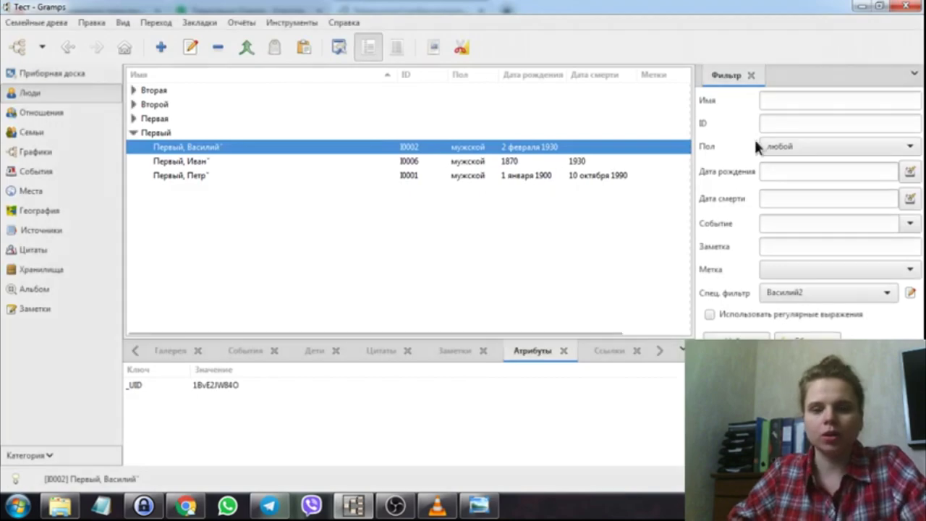
{"action": "left_click", "coordinate": [794, 274]}
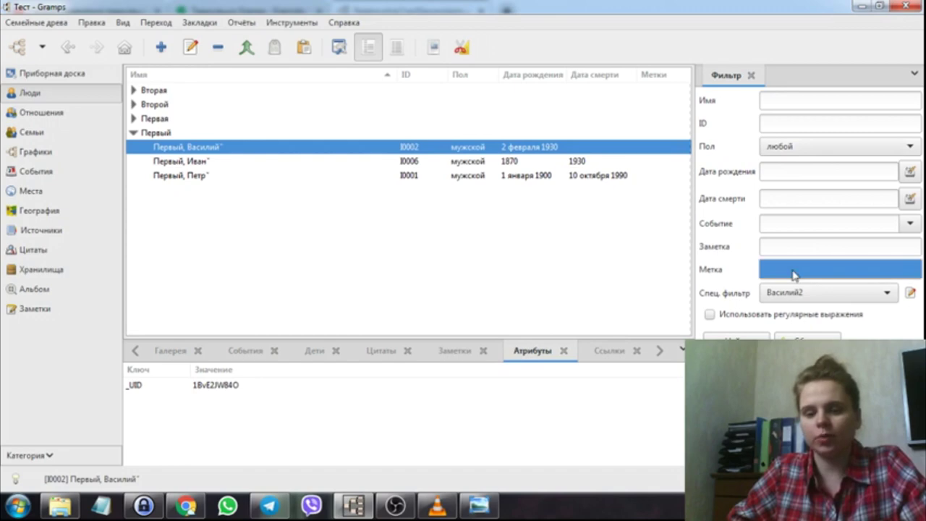
{"action": "left_click", "coordinate": [746, 265]}
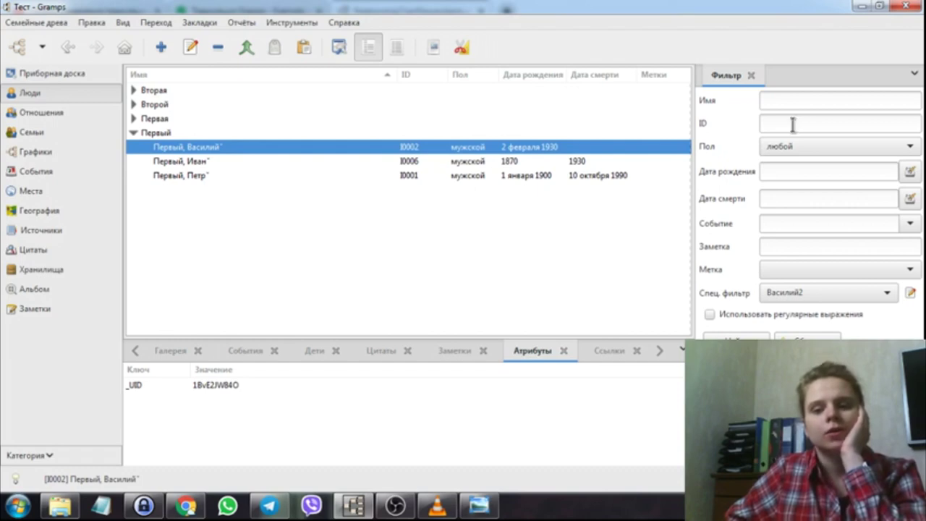
{"action": "left_click", "coordinate": [807, 293]}
{"action": "left_click", "coordinate": [739, 268]}
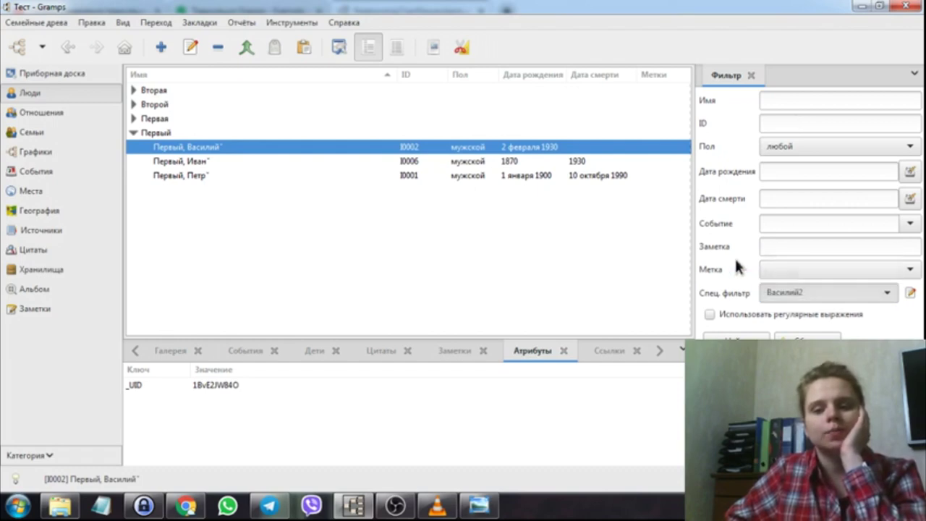
Set the people filter's gender criterion to мужской.
{"action": "left_click", "coordinate": [797, 151]}
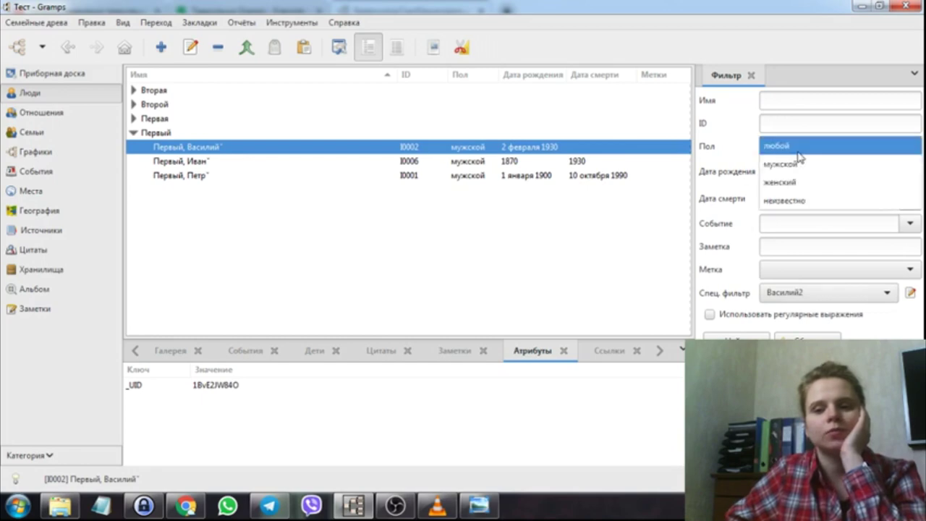
{"action": "left_click", "coordinate": [799, 163]}
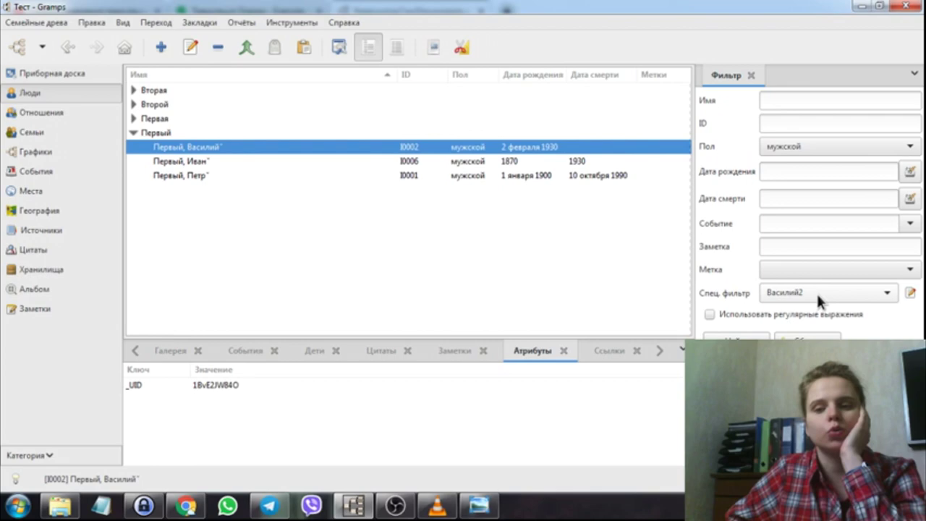
Examine the rule list in the definition of the selected custom people filter and close it without changes.
{"action": "left_click", "coordinate": [910, 292]}
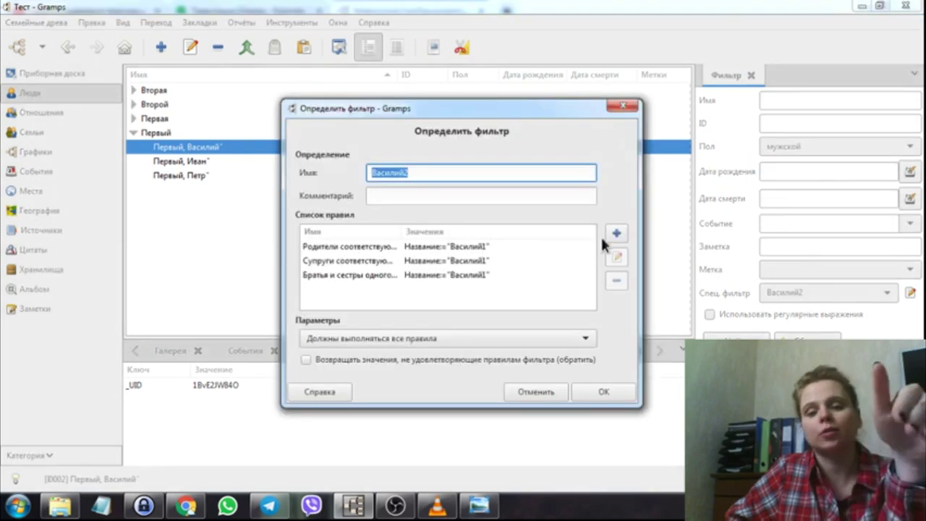
{"action": "left_click", "coordinate": [549, 391]}
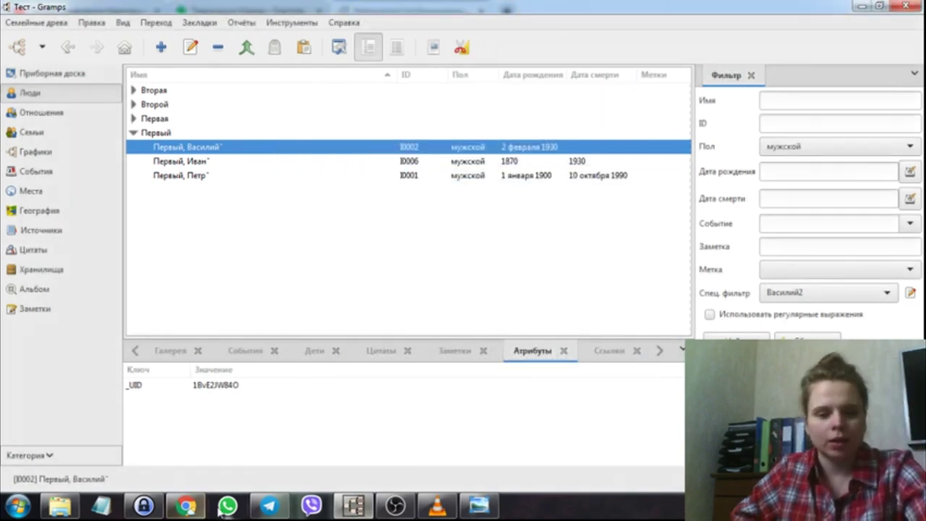
Check the "Трансляция Gramps" plan in the browser's Evernote note and return to Gramps.
{"action": "left_click", "coordinate": [187, 506]}
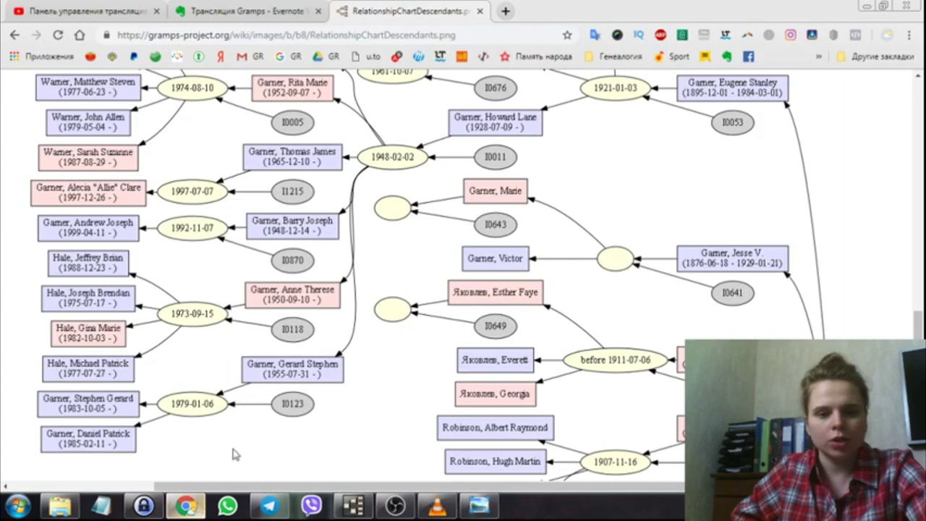
{"action": "left_click", "coordinate": [265, 6]}
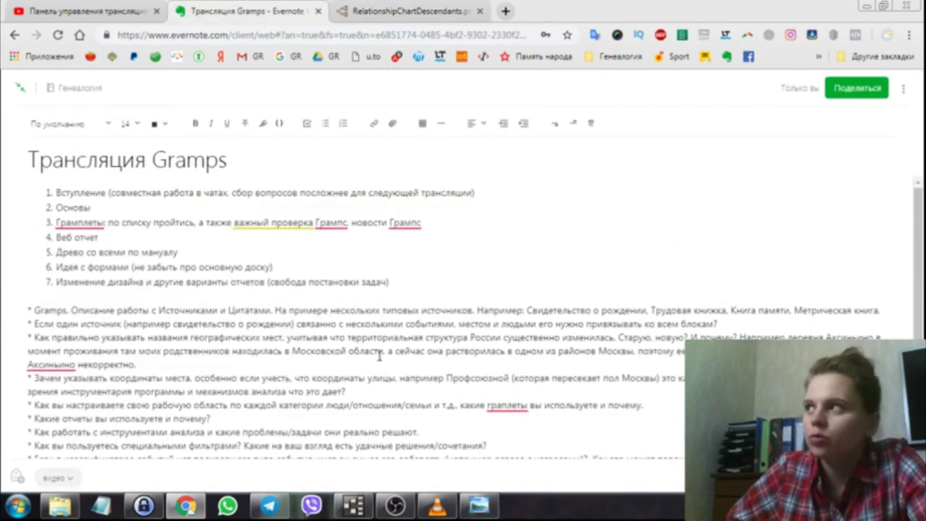
{"action": "left_click", "coordinate": [354, 505]}
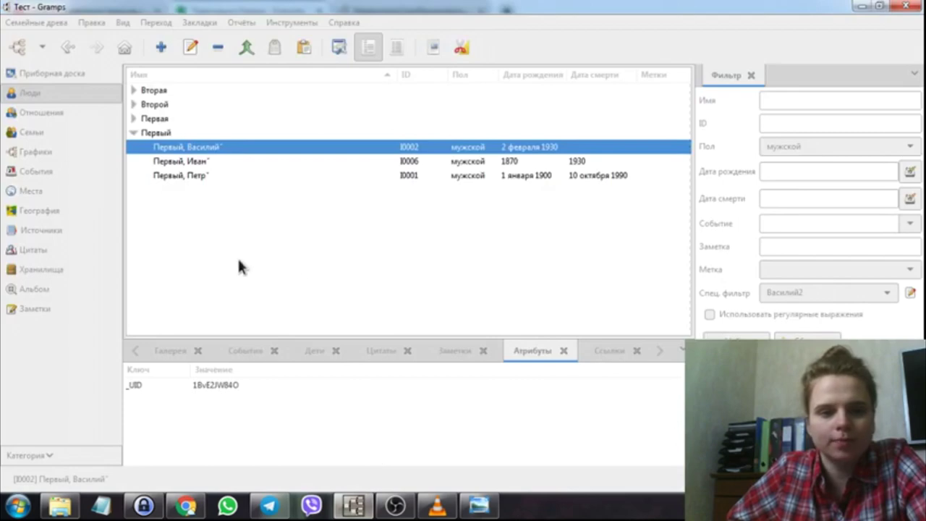
Add the Headline News gramplet to the empty area of the dashboard (Приборная доска).
{"action": "left_click", "coordinate": [62, 72]}
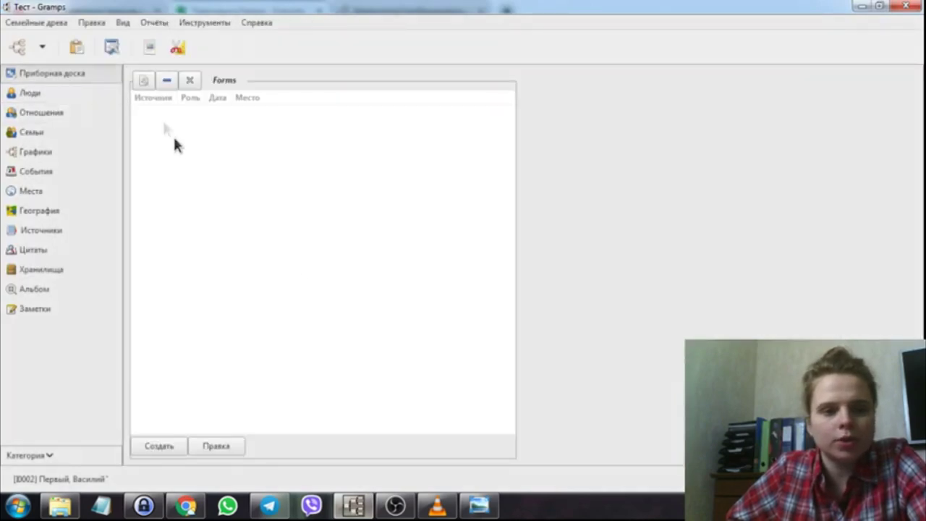
{"action": "right_click", "coordinate": [610, 190]}
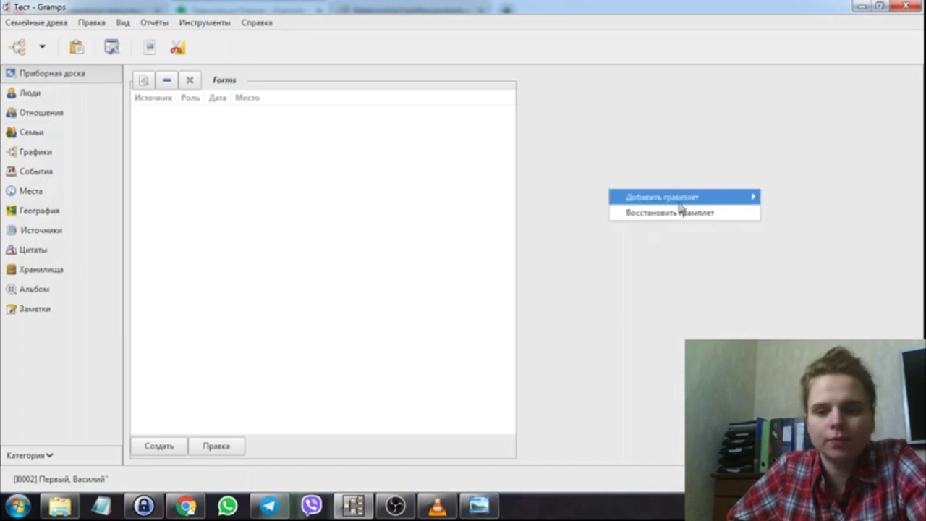
{"action": "mouse_move", "coordinate": [680, 201]}
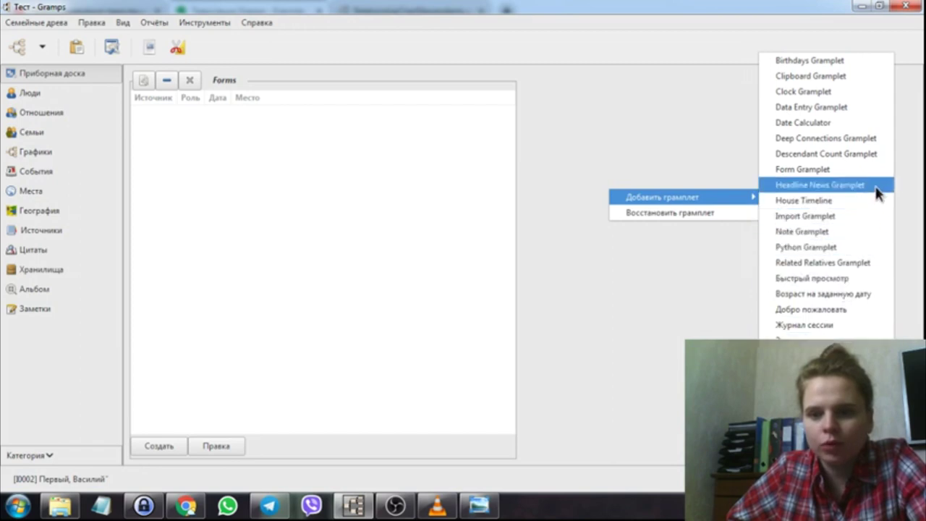
{"action": "key", "text": "Escape"}
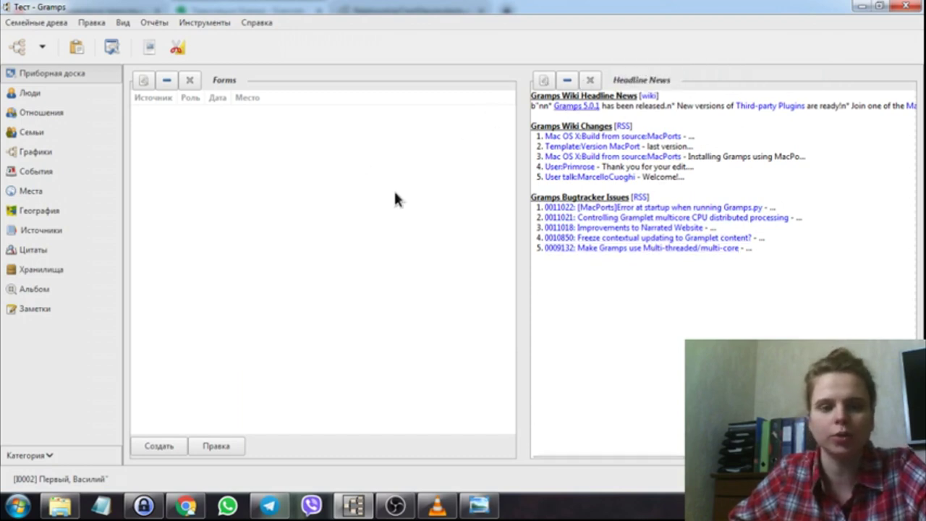
Remove the Forms gramplet from the dashboard and look over the gramplets offered for adding there.
{"action": "left_click", "coordinate": [192, 80]}
{"action": "right_click", "coordinate": [206, 94]}
{"action": "mouse_move", "coordinate": [354, 105]}
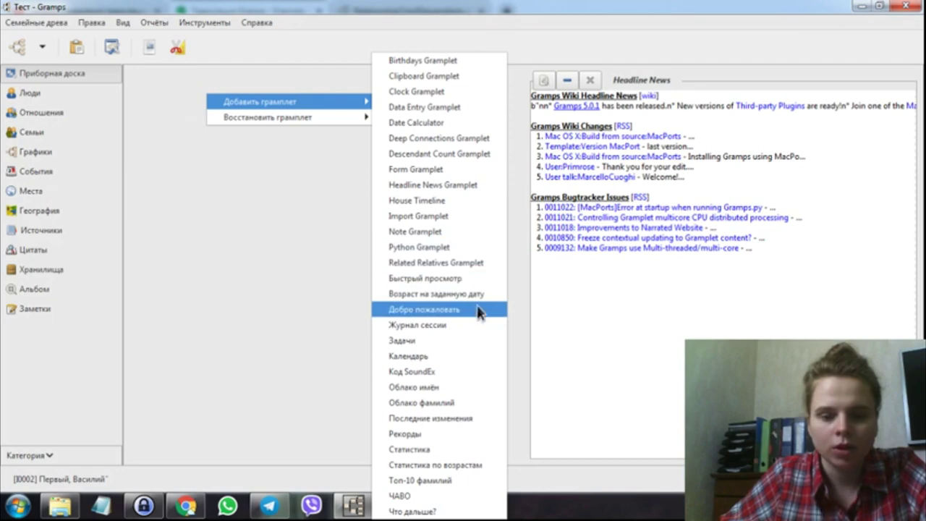
{"action": "left_click", "coordinate": [246, 214]}
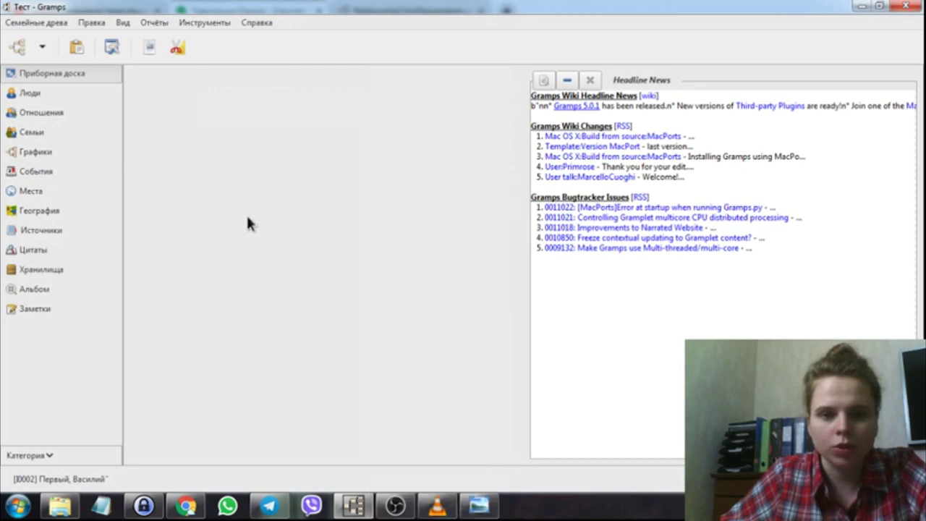
Look through the gramplets available for the detail area below the people list, without adding any.
{"action": "left_click", "coordinate": [67, 88]}
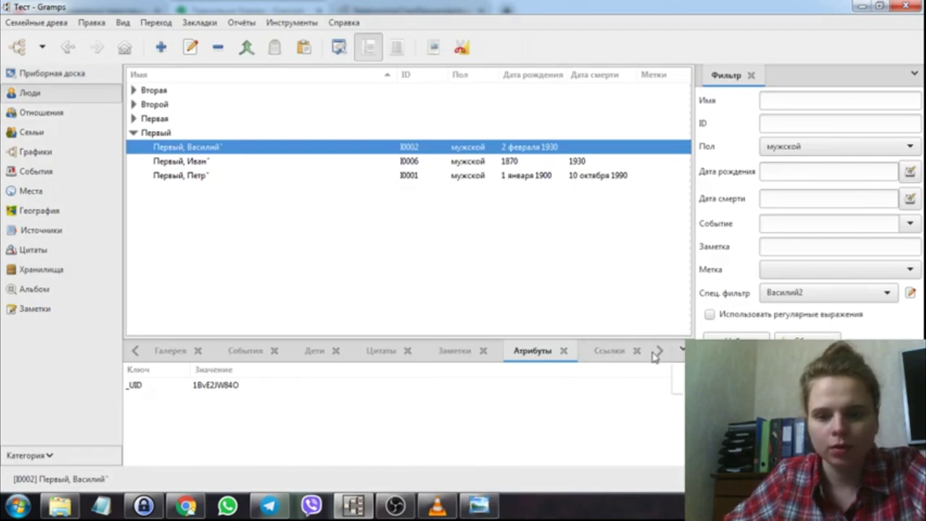
{"action": "left_click", "coordinate": [680, 352]}
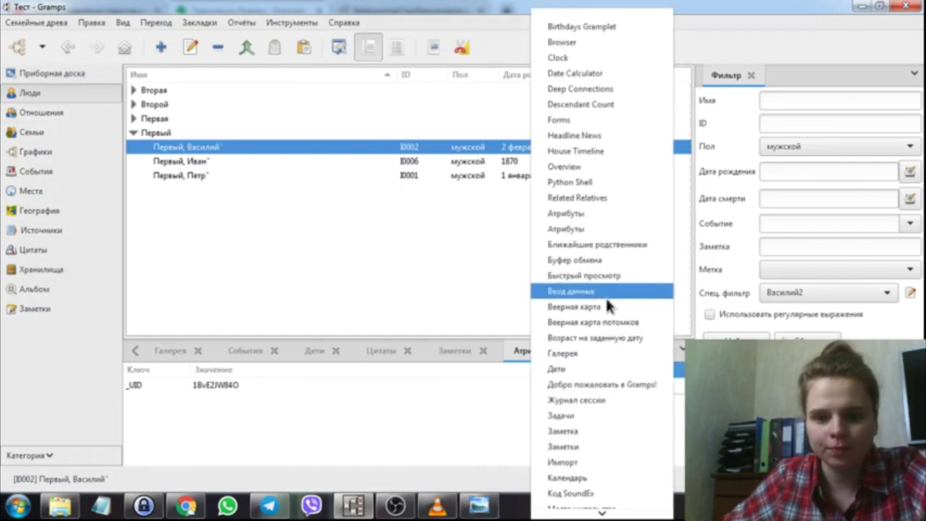
{"action": "scroll", "coordinate": [597, 307], "scroll_direction": "down", "scroll_amount": 5}
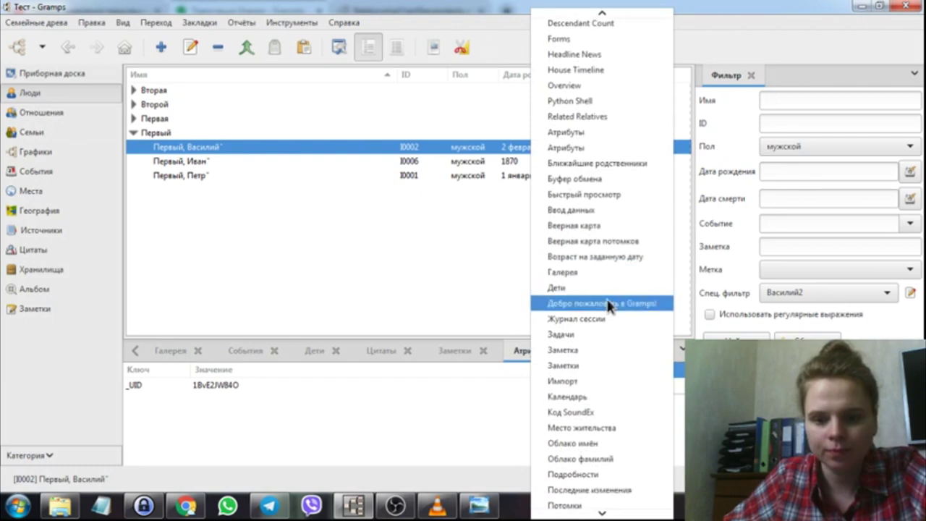
{"action": "scroll", "coordinate": [608, 305], "scroll_direction": "down", "scroll_amount": 3}
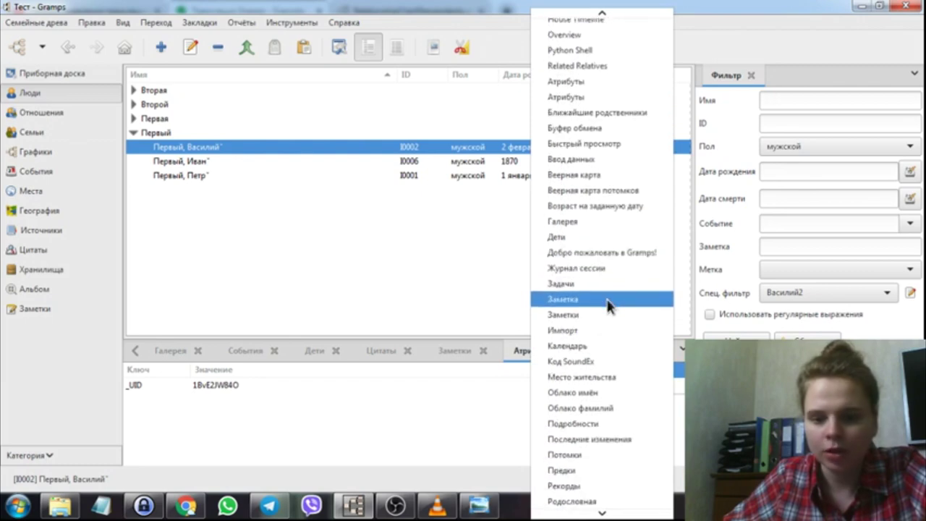
{"action": "scroll", "coordinate": [608, 306], "scroll_direction": "down", "scroll_amount": 1}
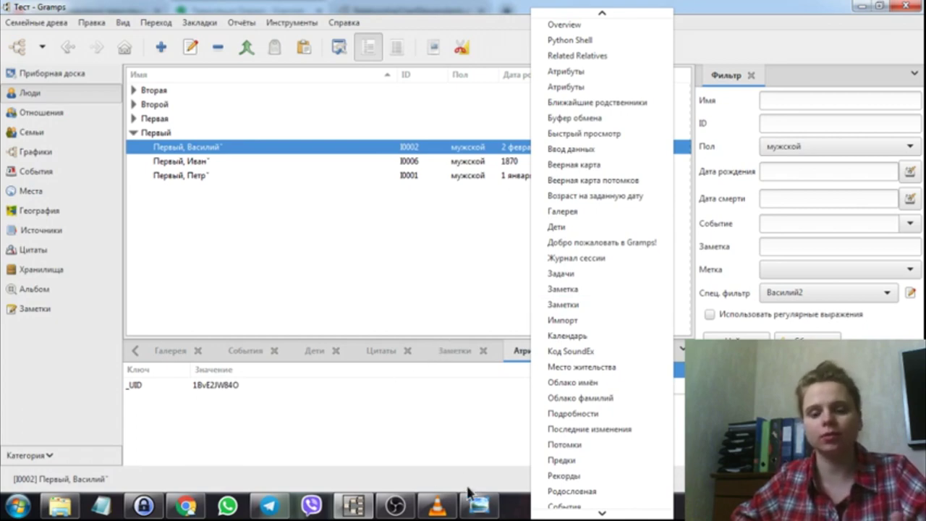
{"action": "mouse_move", "coordinate": [395, 505]}
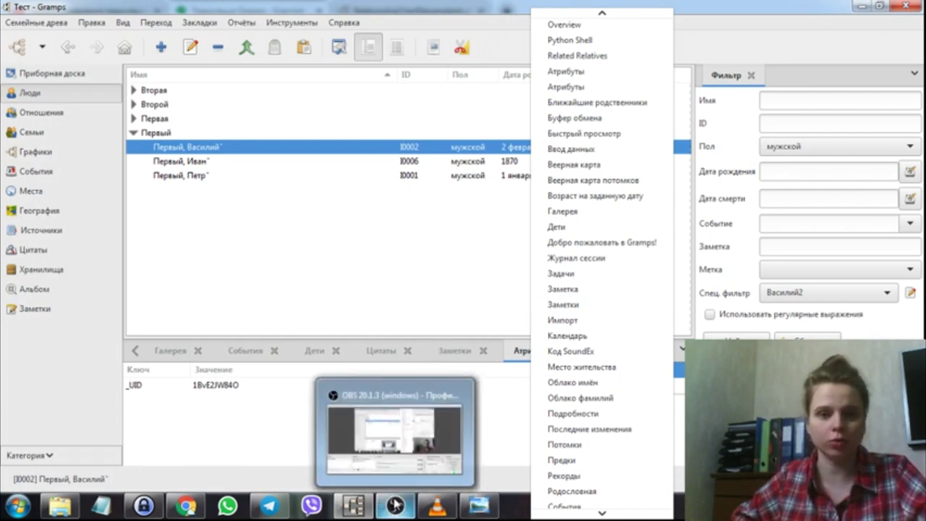
{"action": "left_click", "coordinate": [395, 505]}
{"action": "left_click", "coordinate": [396, 504]}
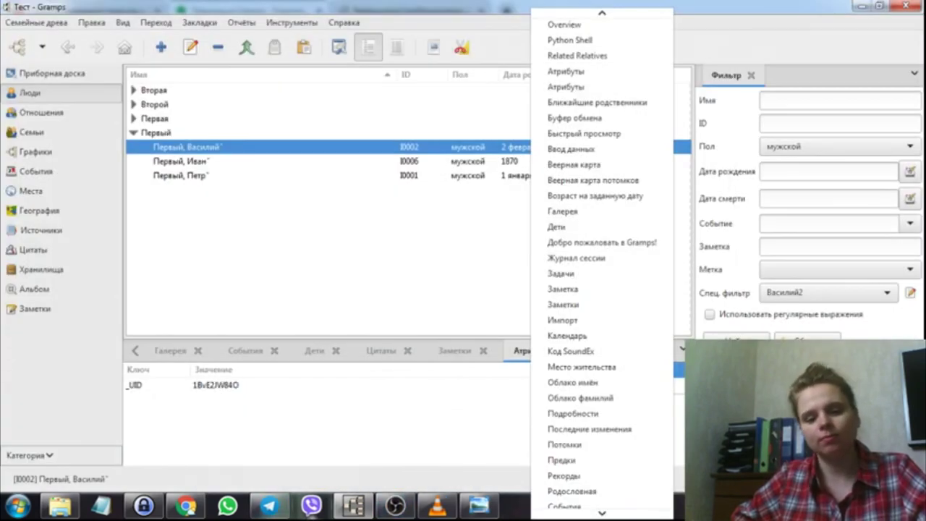
{"action": "left_click", "coordinate": [364, 458]}
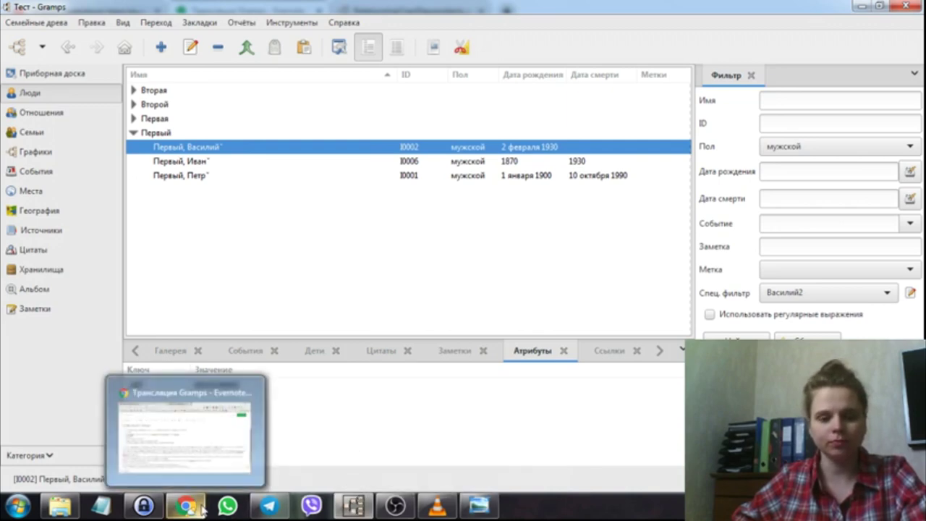
Look up the next topic of the stream plan in the Evernote note and switch back to Gramps.
{"action": "mouse_move", "coordinate": [356, 508]}
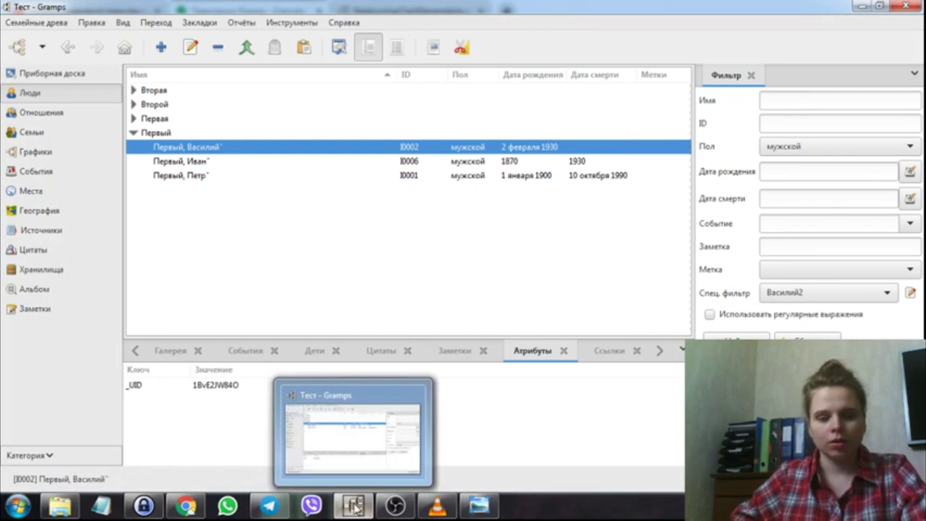
{"action": "left_click", "coordinate": [186, 507]}
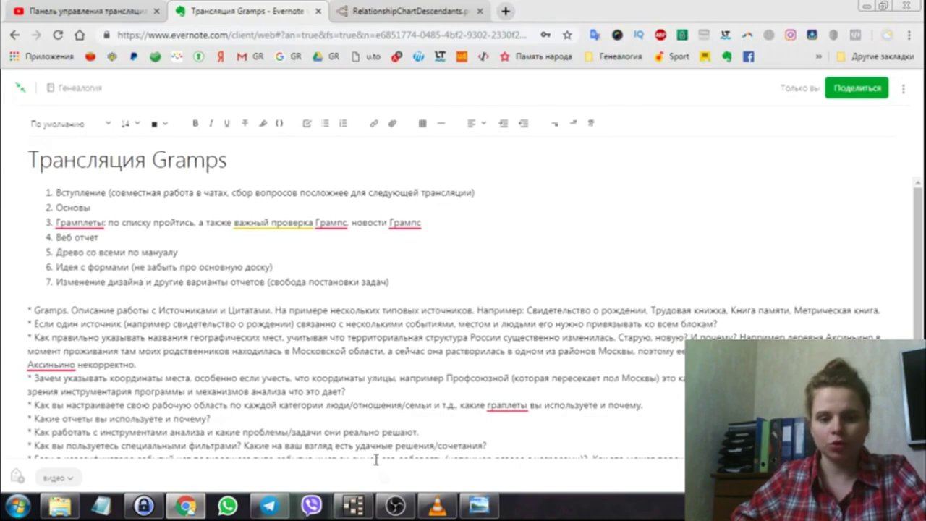
{"action": "left_click", "coordinate": [354, 507]}
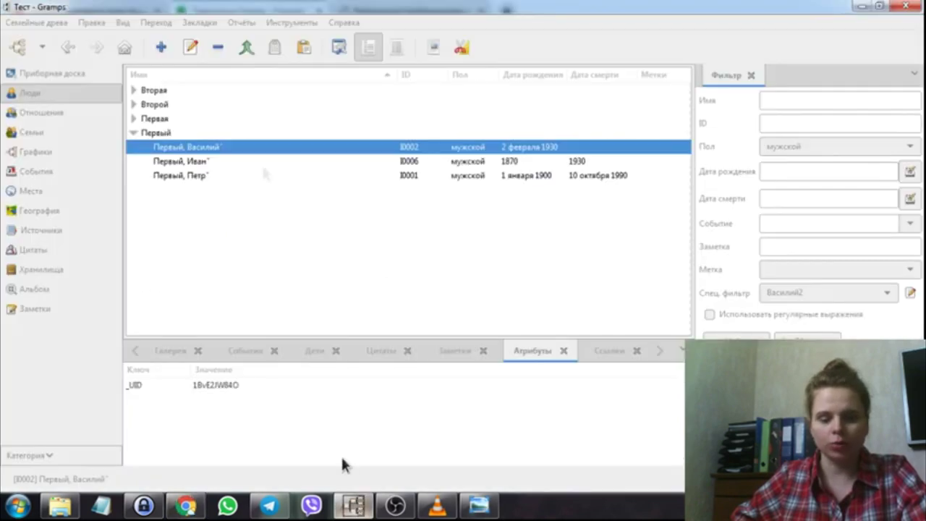
Start the web report "Динамический веб отчёт" and open the folder selection for its output location (Расположение).
{"action": "left_click", "coordinate": [243, 24]}
{"action": "mouse_move", "coordinate": [288, 95]}
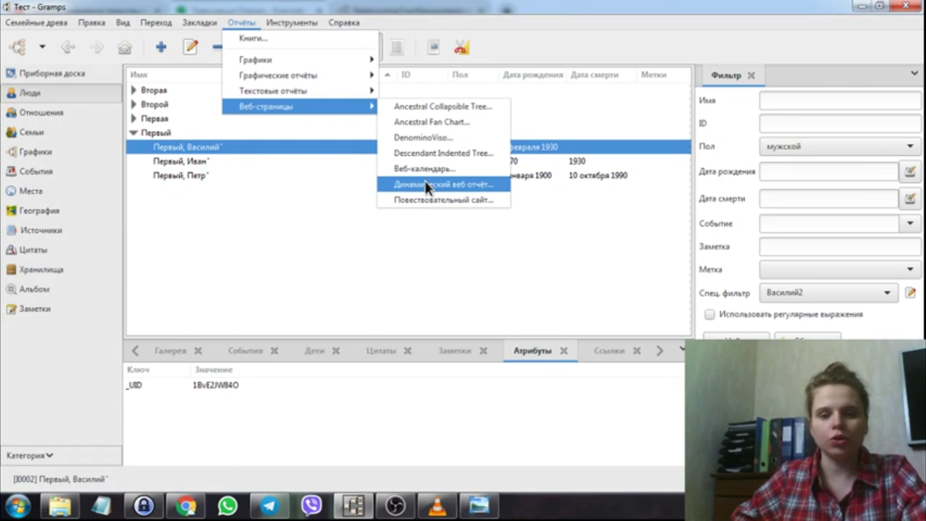
{"action": "left_click", "coordinate": [427, 185]}
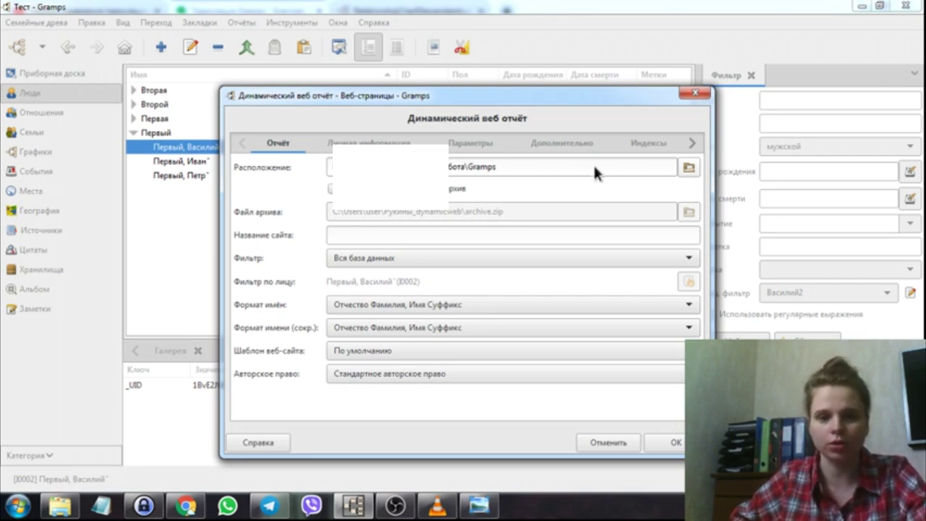
{"action": "left_click", "coordinate": [689, 167]}
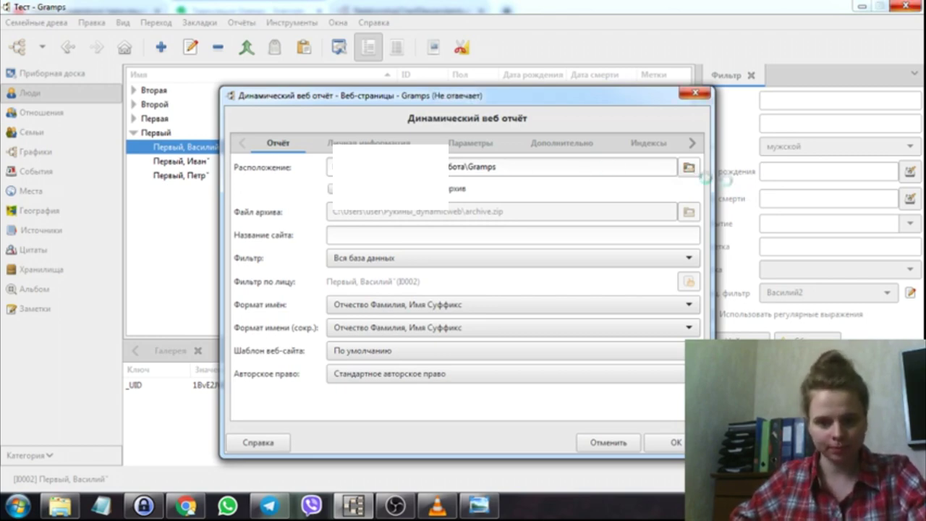